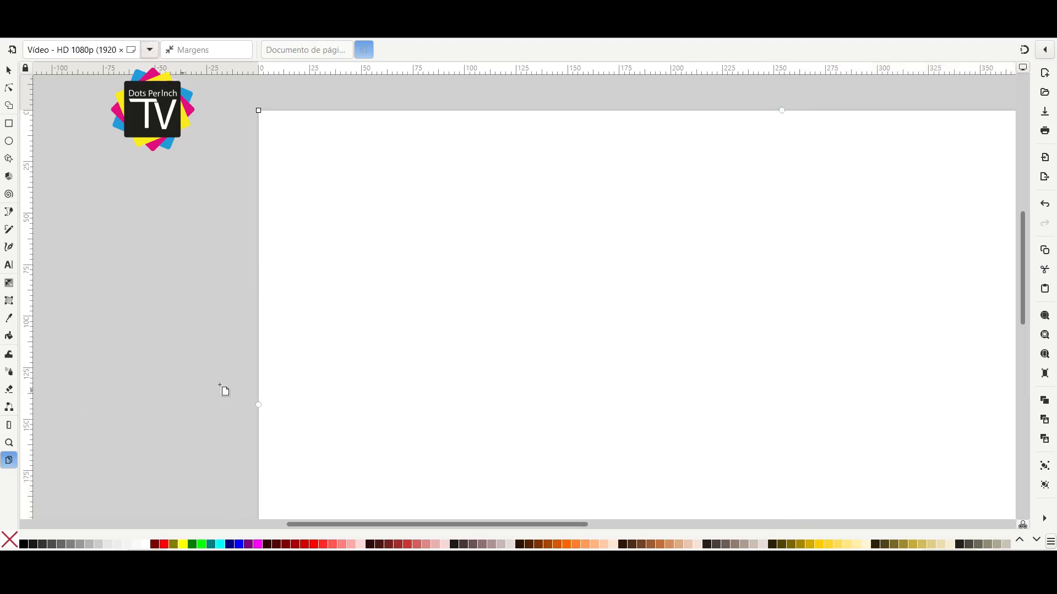
Bring the tourism slide images into the document and place Museu Sacaca above Marco Zero Equador, on the page's left side.
scroll(488, 338, down, 2)
drag(571, 347, 366, 346)
key(5)
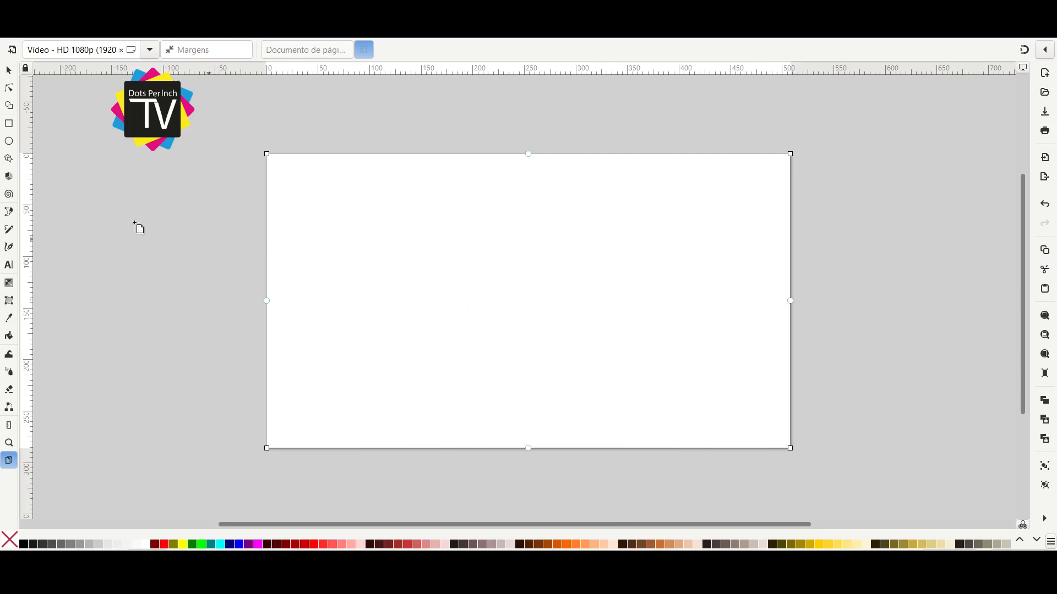
click(9, 70)
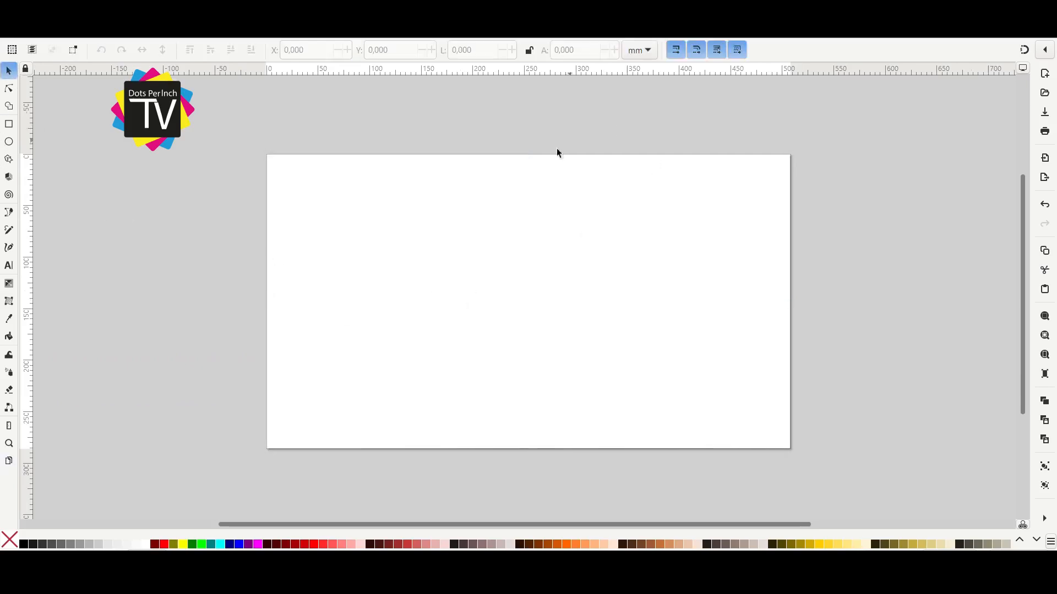
scroll(600, 355, down, 1)
drag(566, 368, 534, 361)
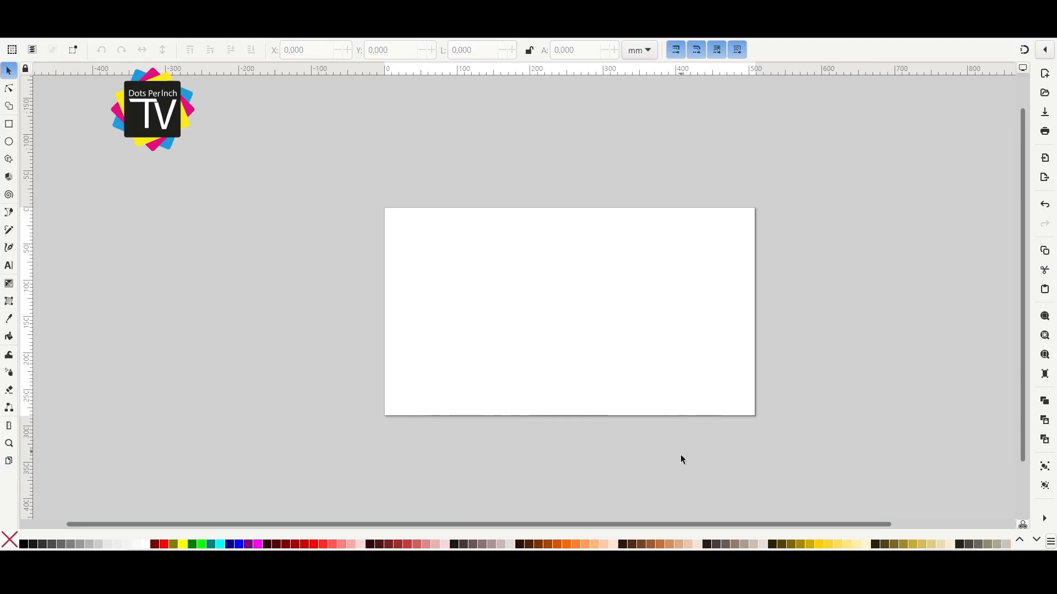
key(alt+Tab)
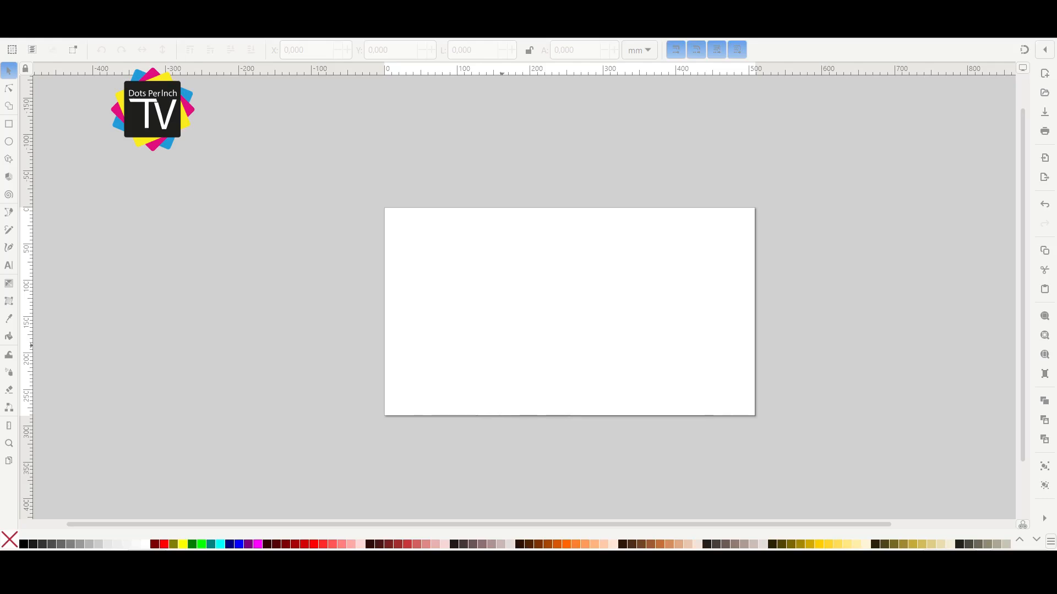
drag(309, 289, 356, 289)
drag(551, 316, 244, 178)
drag(541, 284, 241, 322)
Place the Fortaleza slide above Bioparque da Amazônia, and the Viagem ao Amapá slide to the right of Fortaleza.
drag(488, 281, 484, 143)
drag(514, 303, 511, 337)
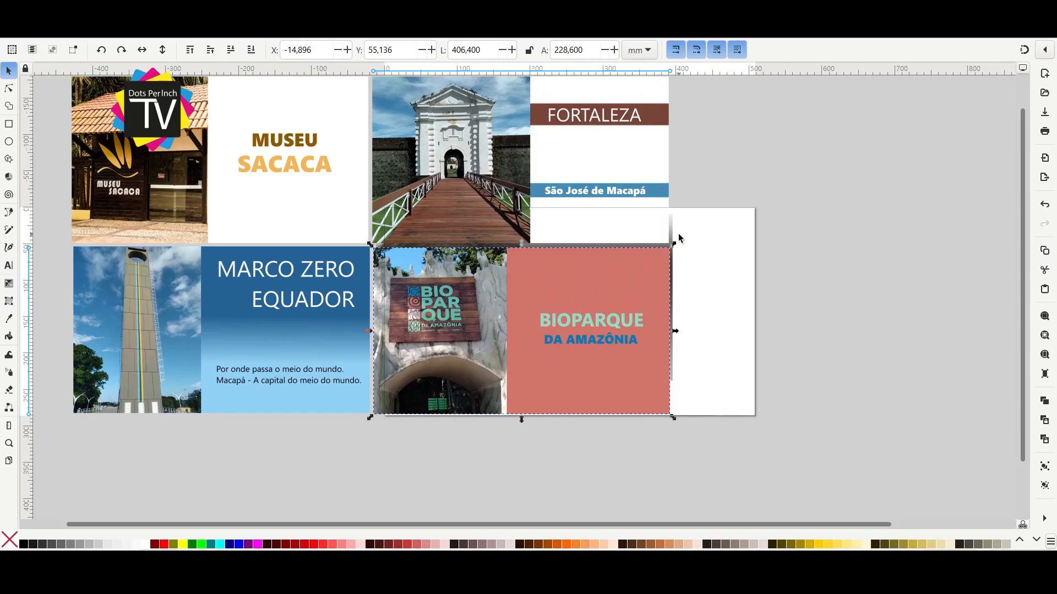
drag(672, 237, 848, 189)
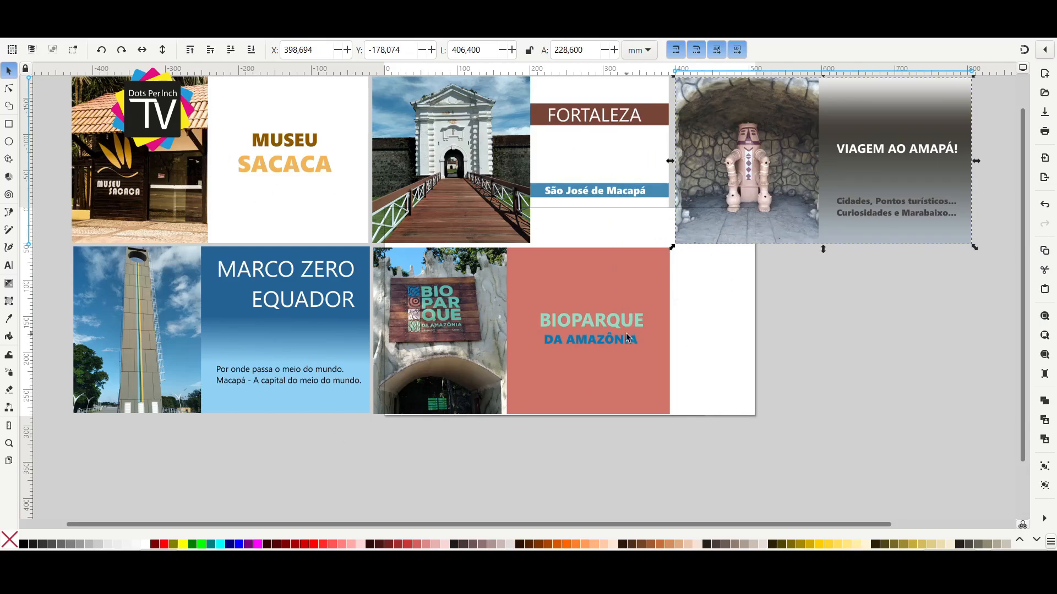
scroll(845, 323, up, 3)
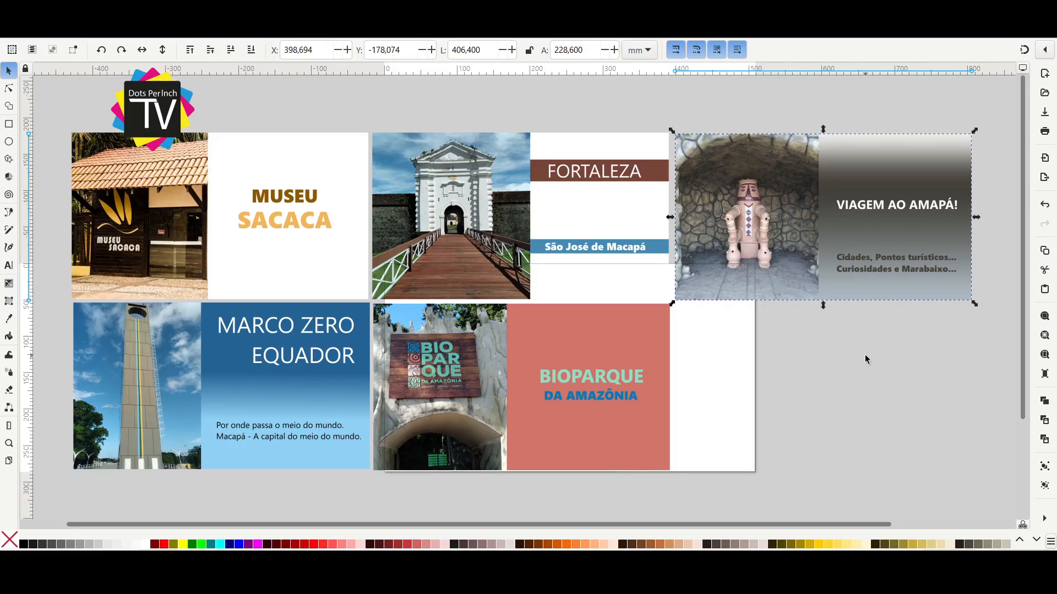
shift+click(613, 396)
shift+click(582, 242)
shift+click(302, 246)
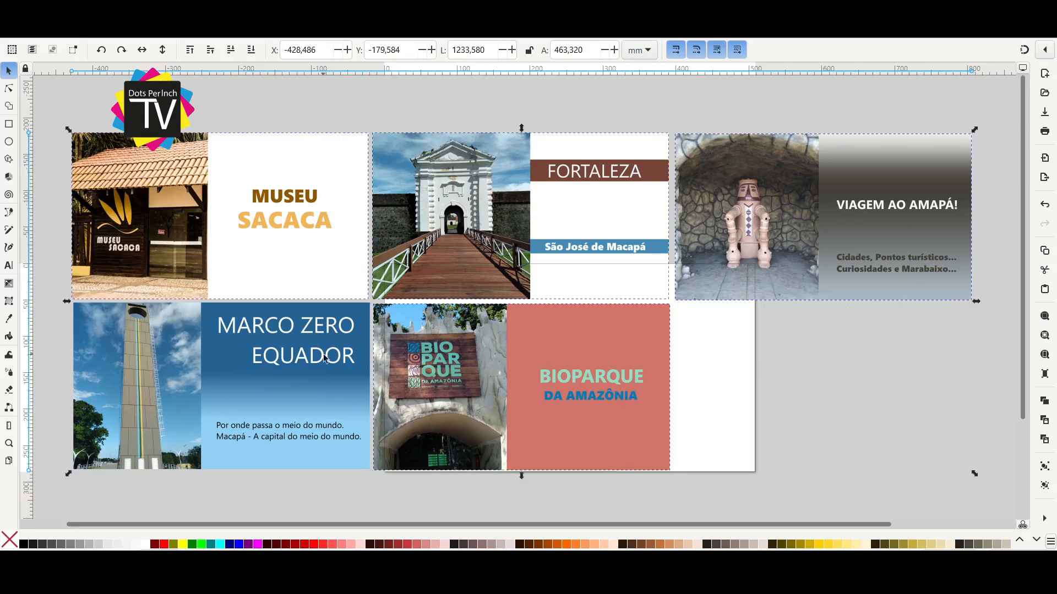
click(748, 388)
Clip the Viagem ao Amapá image to a rectangle of about 166 by 211 mm around the statue and move it up.
click(767, 226)
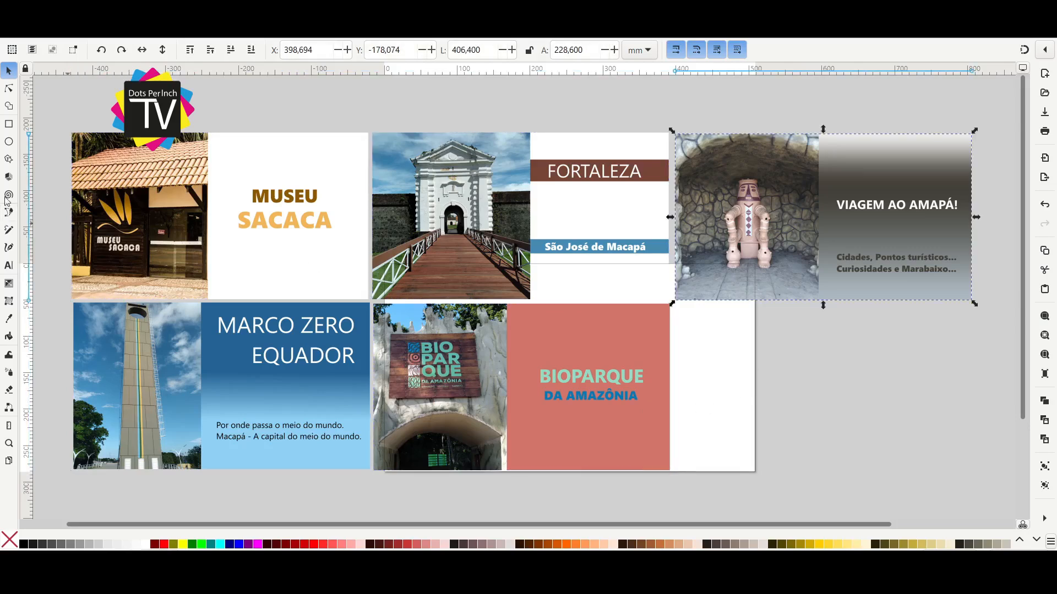
click(9, 124)
drag(685, 138, 807, 292)
key(s)
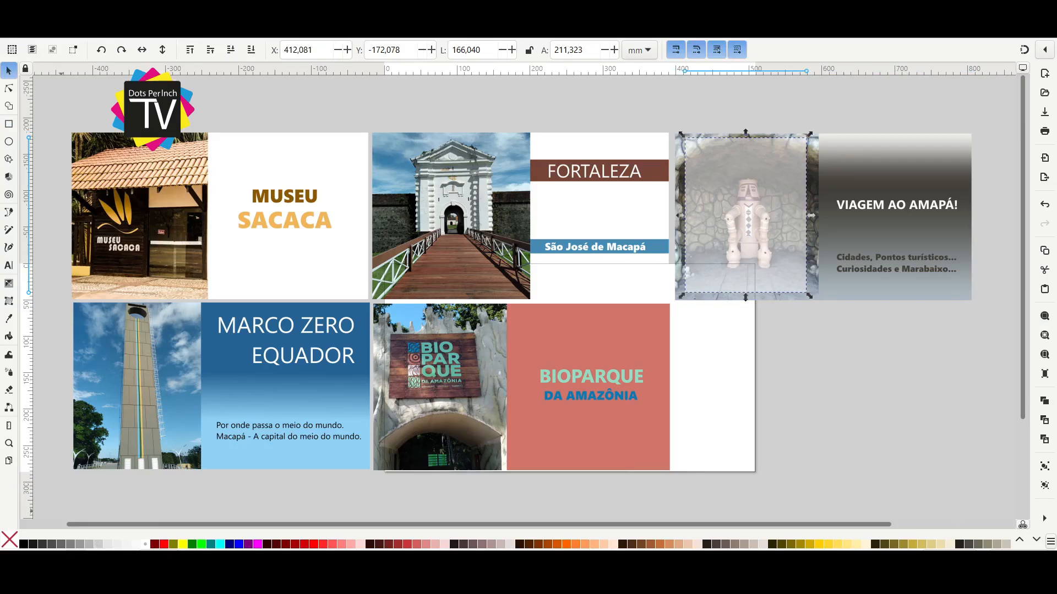
click(863, 211)
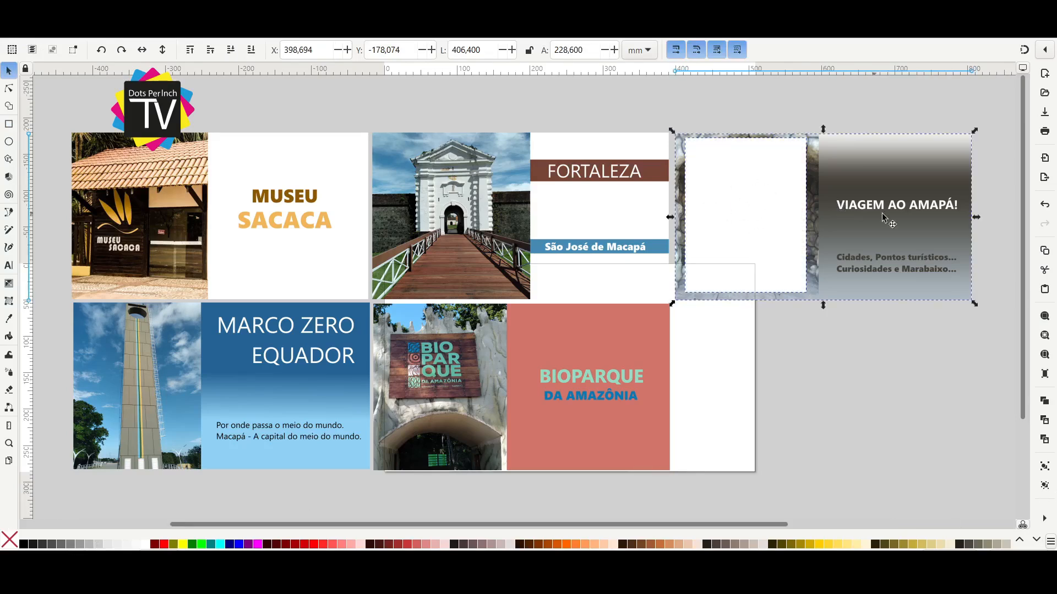
click(838, 450)
drag(789, 275, 820, 236)
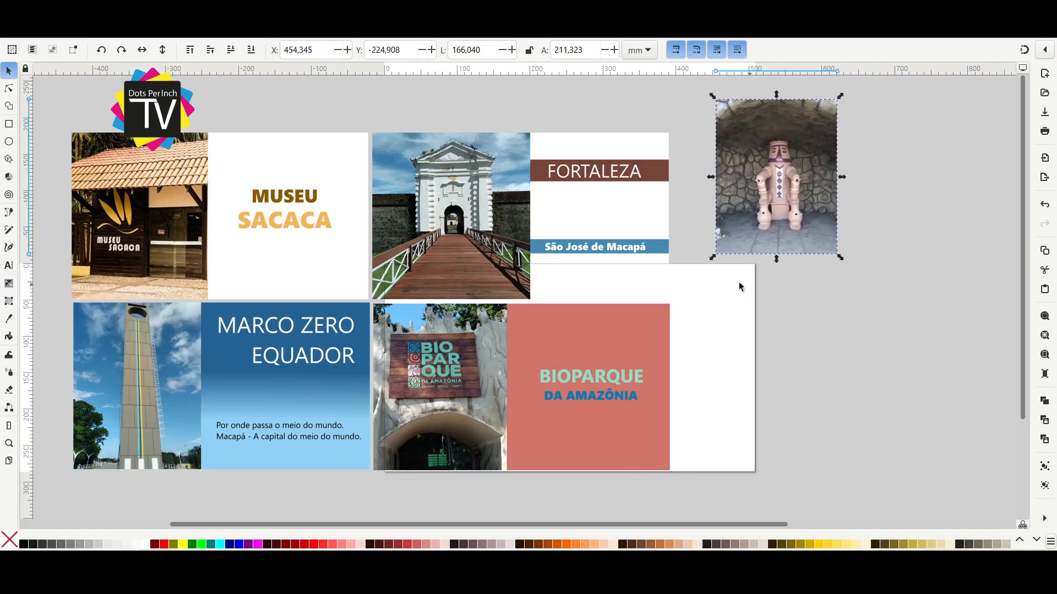
Clip the Fortaleza image to a rectangle of about 205 by 217 mm over its photo and move it right of the page.
click(8, 123)
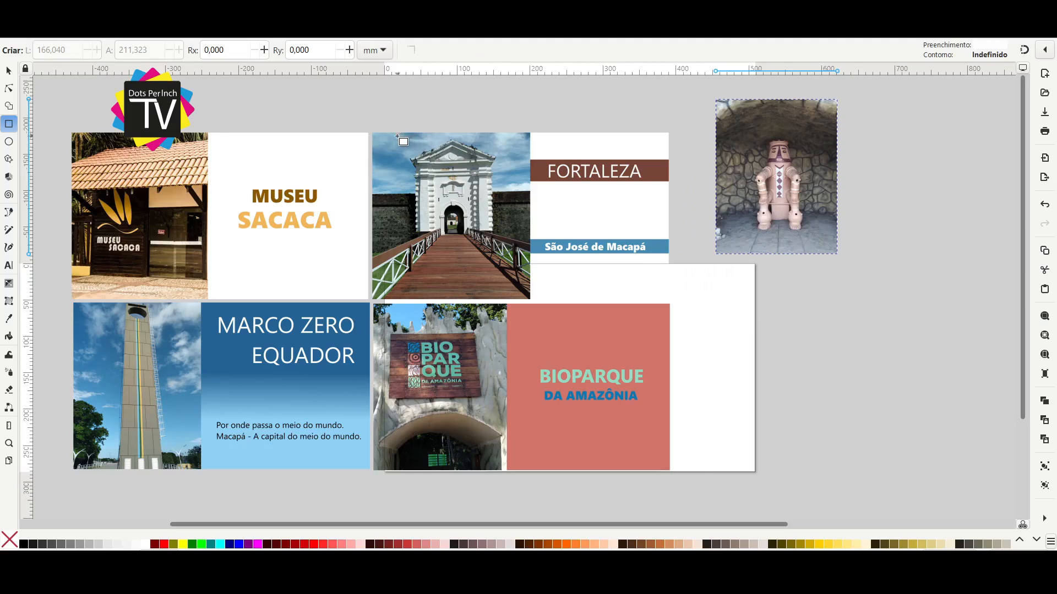
drag(390, 137, 526, 295)
key(s)
drag(384, 215, 371, 216)
shift+click(565, 205)
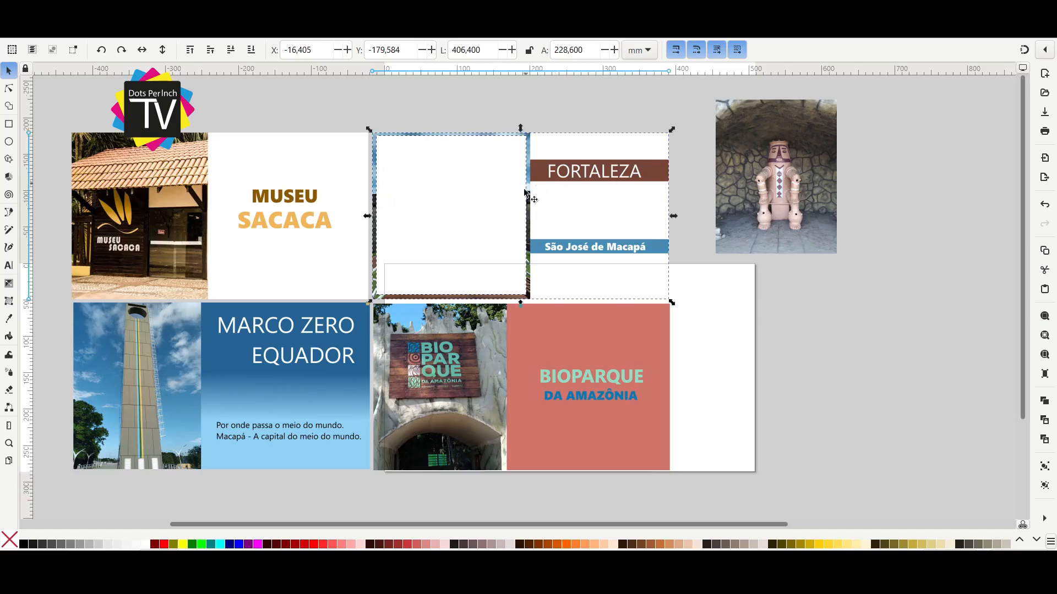
click(525, 436)
drag(451, 222, 872, 365)
Clip the Bioparque image to a rectangle of about 165 by 158 mm around its sign and move it above the page.
drag(588, 379, 627, 364)
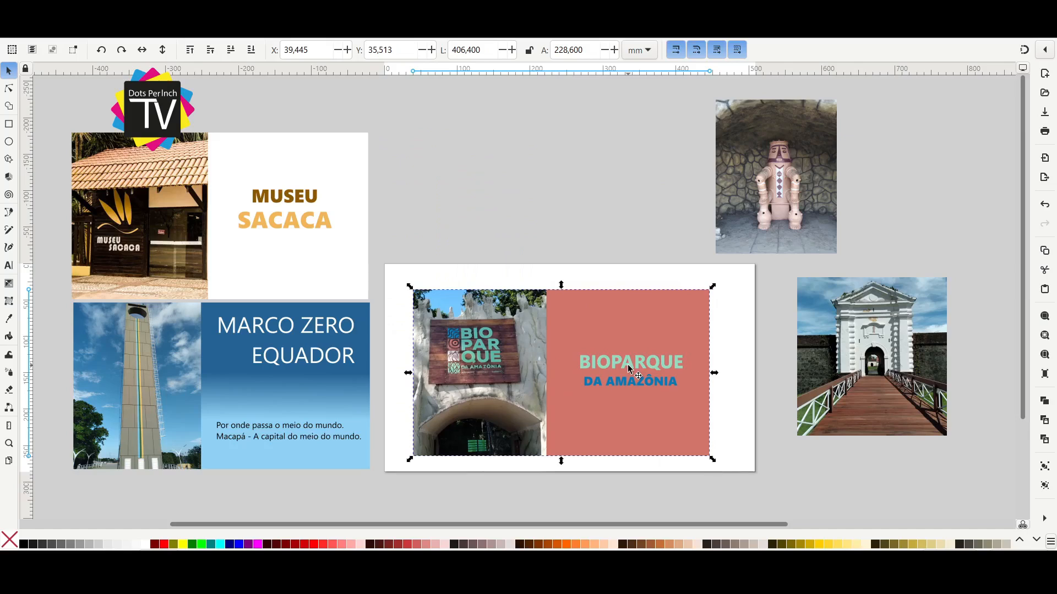
click(9, 123)
mouse_move(420, 296)
mouse_down()
mouse_move(509, 399)
mouse_move(540, 410)
mouse_up()
key(s)
shift+click(589, 342)
key(ctrl+alt+c)
drag(492, 342, 578, 149)
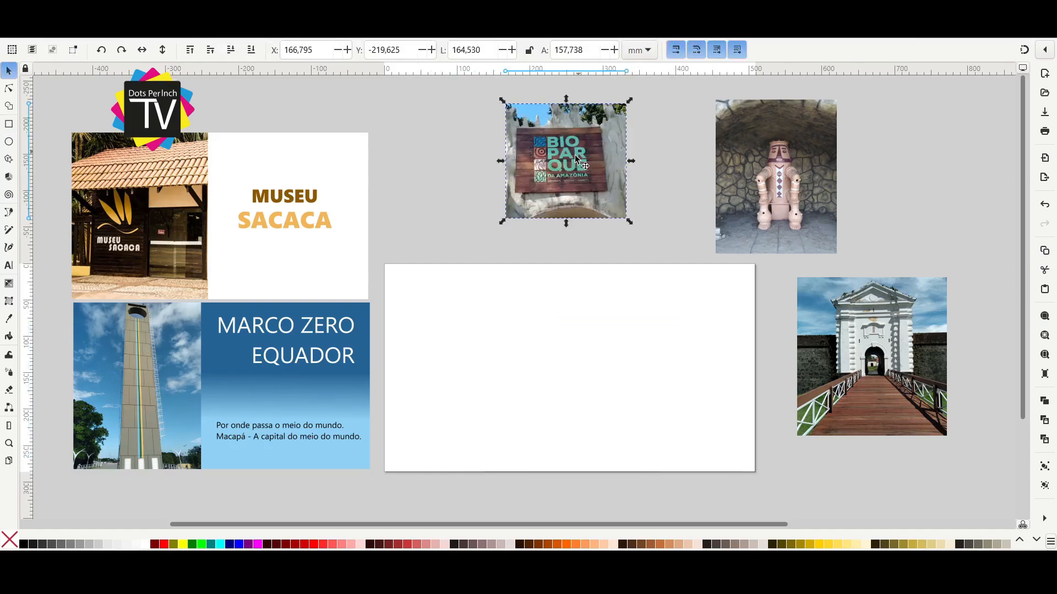
Clip the Museu Sacaca image to a rectangle of about 143 by 205 mm over its photo and move it to the far upper left.
drag(305, 220, 361, 204)
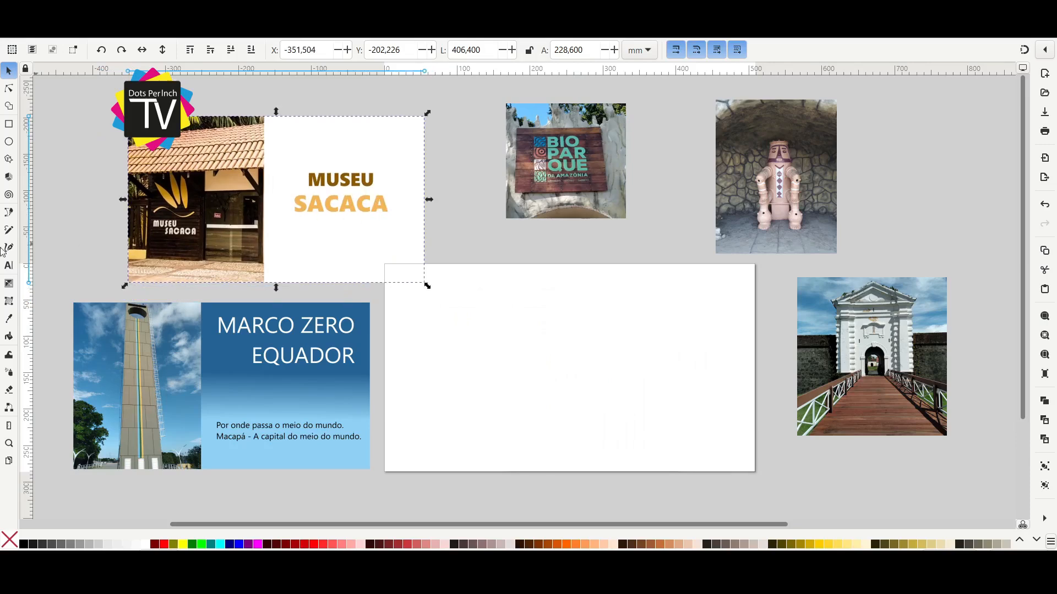
click(9, 123)
mouse_move(135, 121)
mouse_down()
mouse_move(192, 225)
mouse_move(240, 273)
mouse_up()
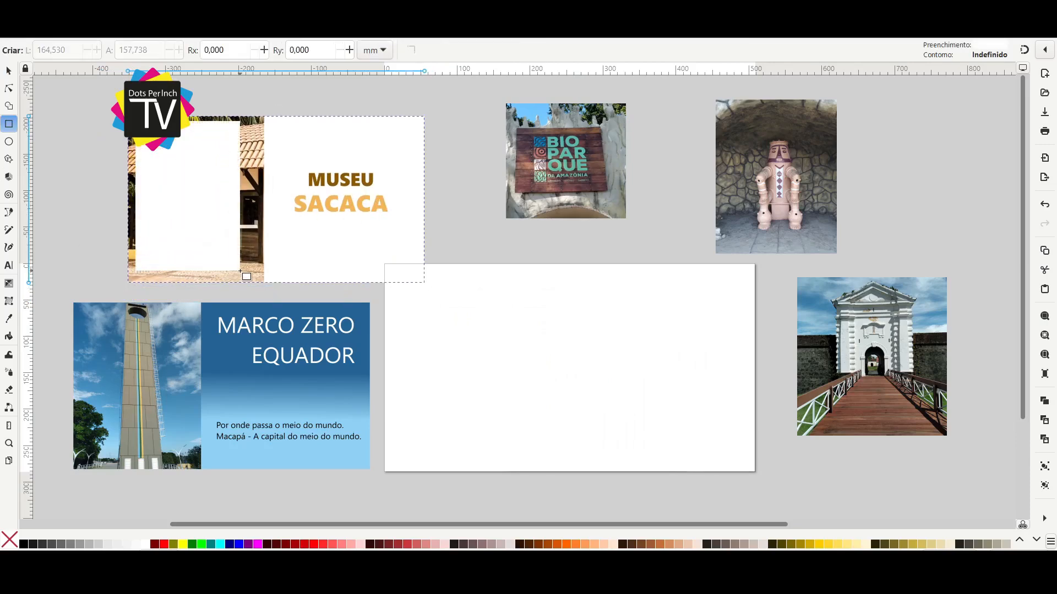
key(s)
shift+click(242, 277)
click(259, 432)
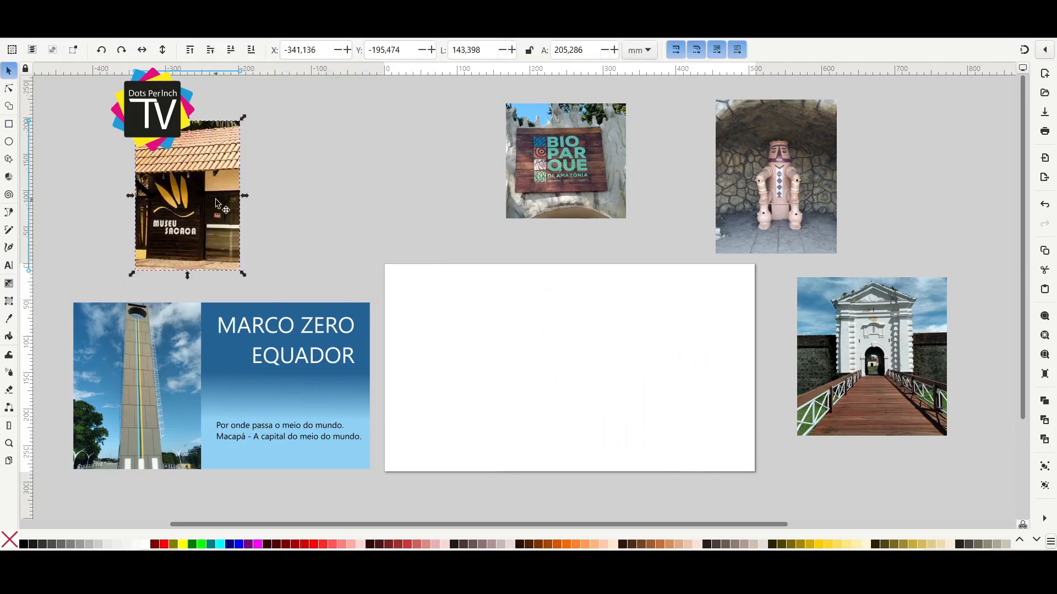
drag(207, 197, 140, 168)
Clip the Marco Zero image to a rectangle of about 111 by 225 mm around the tower and place it beside the Museu Sacaca photo.
drag(270, 395, 442, 374)
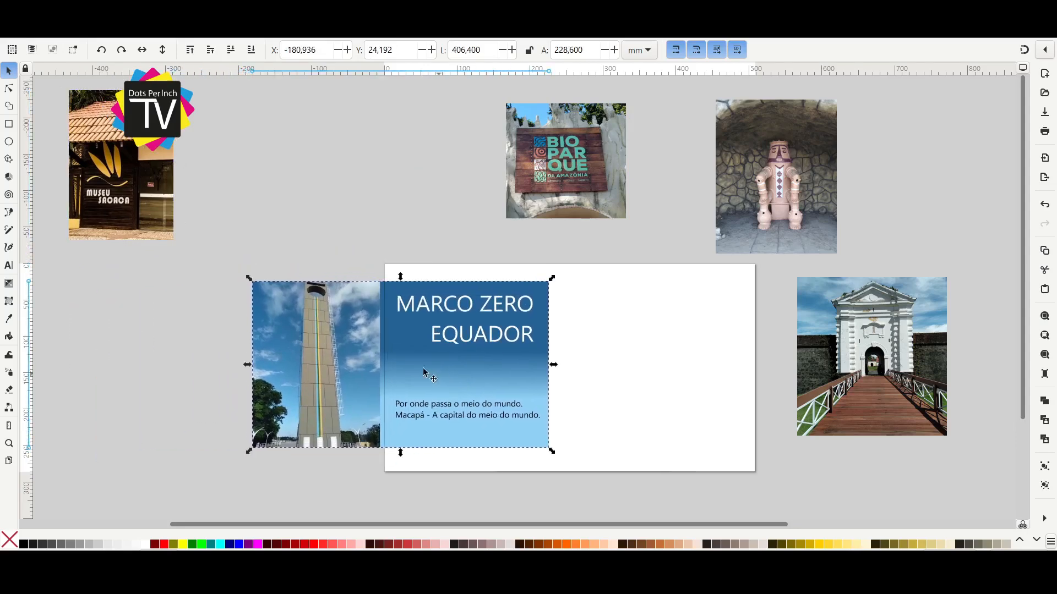
click(8, 122)
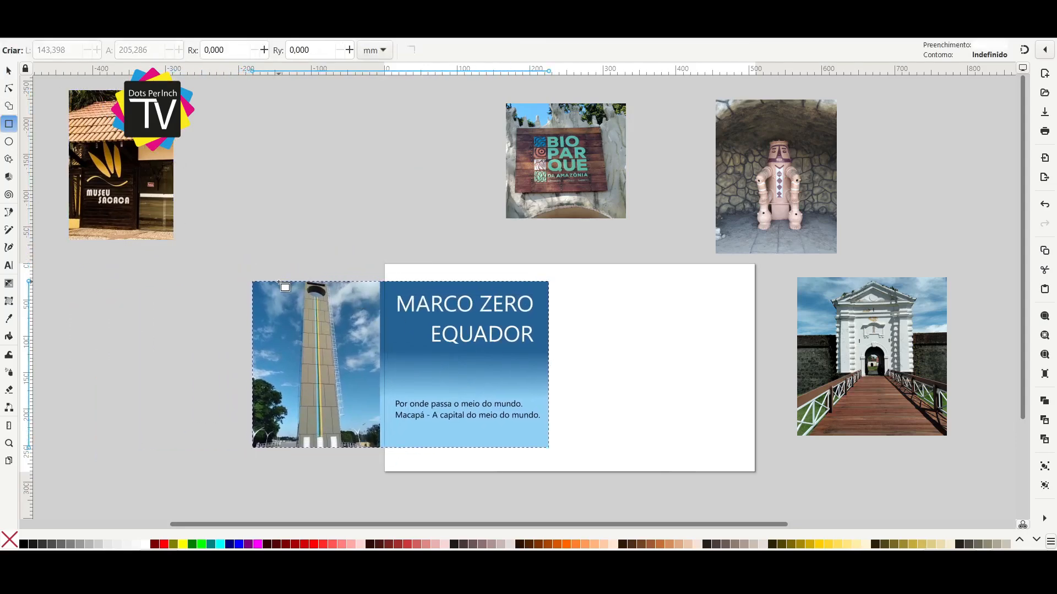
drag(279, 282, 359, 446)
key(s)
shift+click(431, 383)
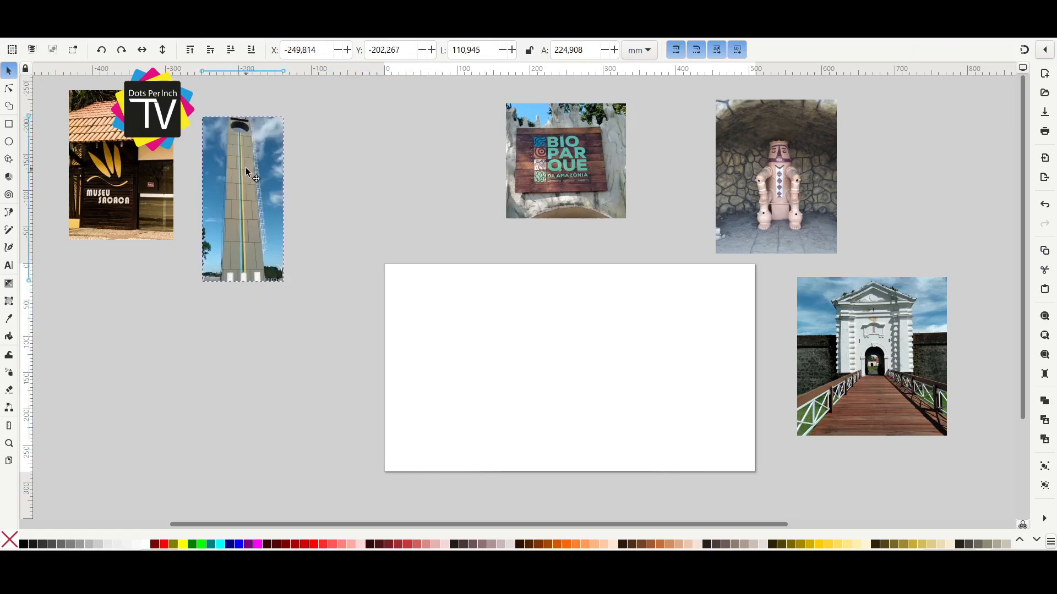
drag(245, 168, 233, 140)
Gather the Bioparque, statue and Fortaleza photos on the left side of the page, near the Museu Sacaca and Marco Zero photos.
drag(597, 159, 345, 317)
drag(210, 342, 173, 316)
drag(726, 240, 338, 238)
mouse_move(798, 348)
mouse_down()
mouse_move(636, 361)
mouse_move(224, 351)
mouse_up()
drag(490, 317, 565, 355)
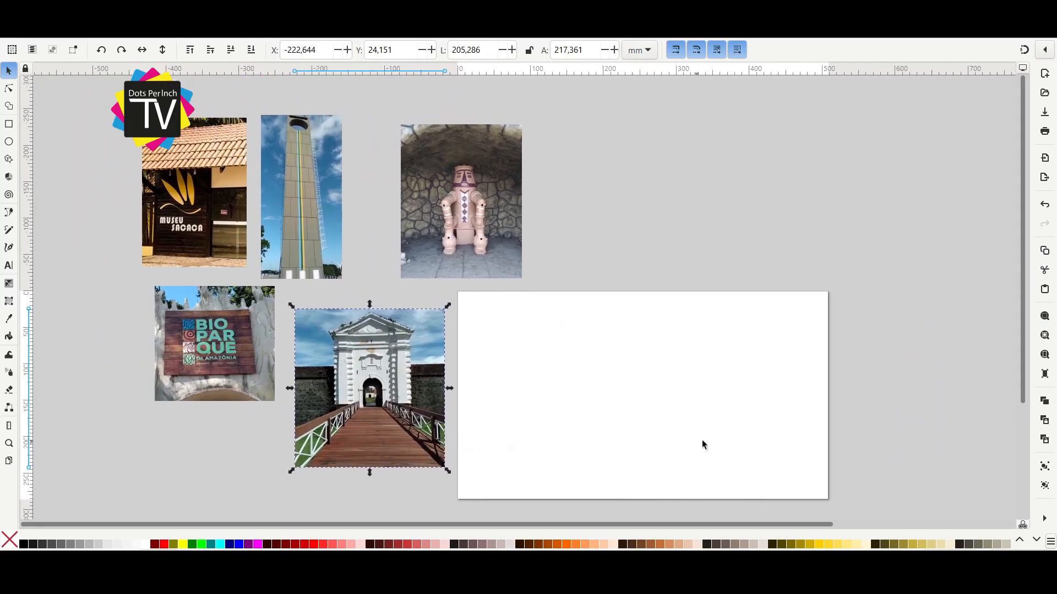
drag(694, 433, 635, 429)
drag(582, 397, 596, 399)
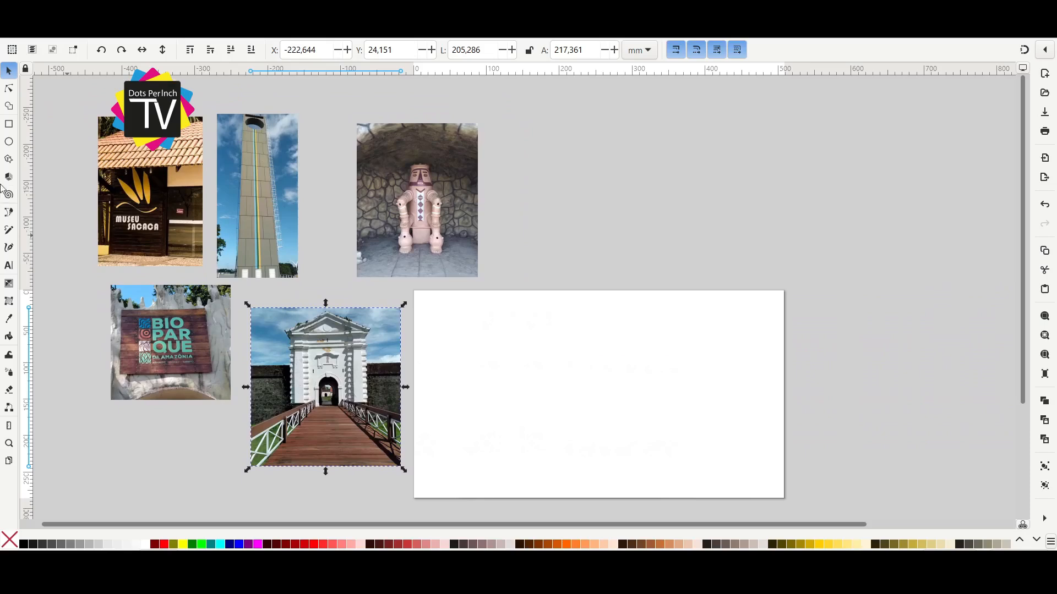
Draw a rectangle of about 507 by 285 mm covering the page and center it horizontally and vertically relative to the page.
click(9, 124)
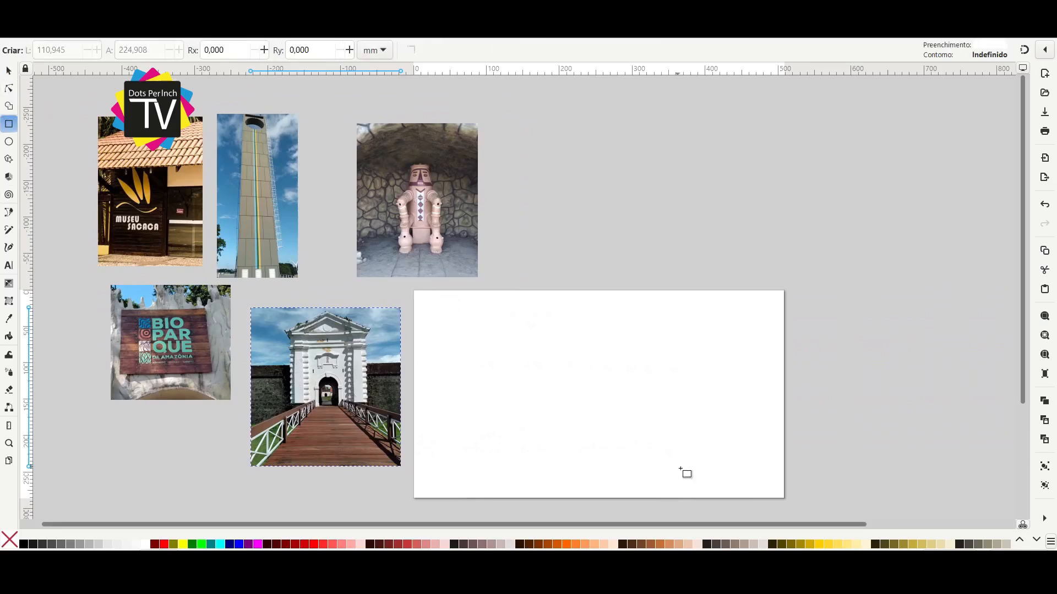
click(782, 497)
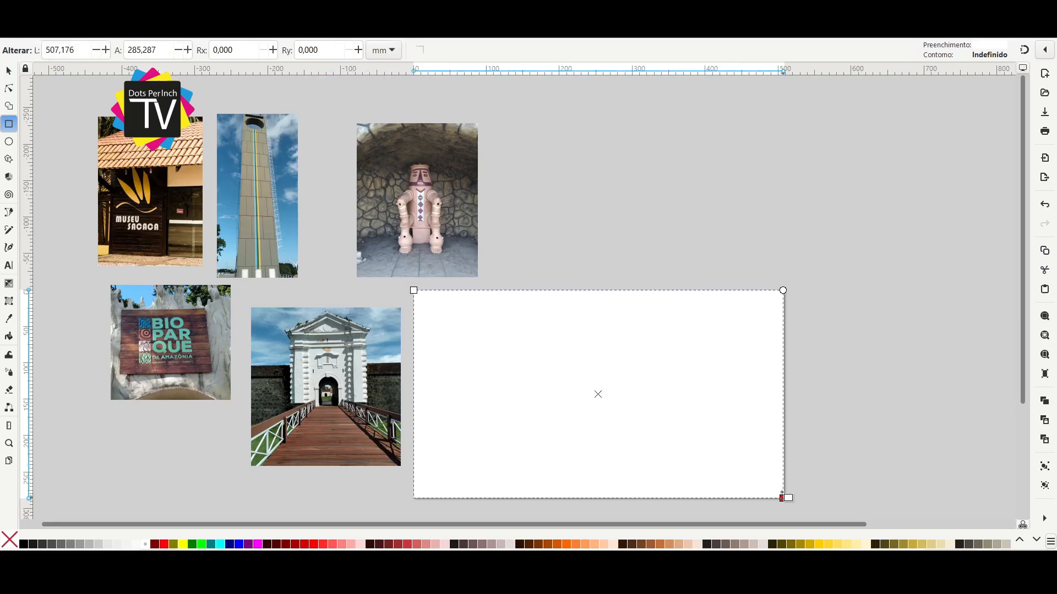
key(s)
drag(518, 395, 588, 424)
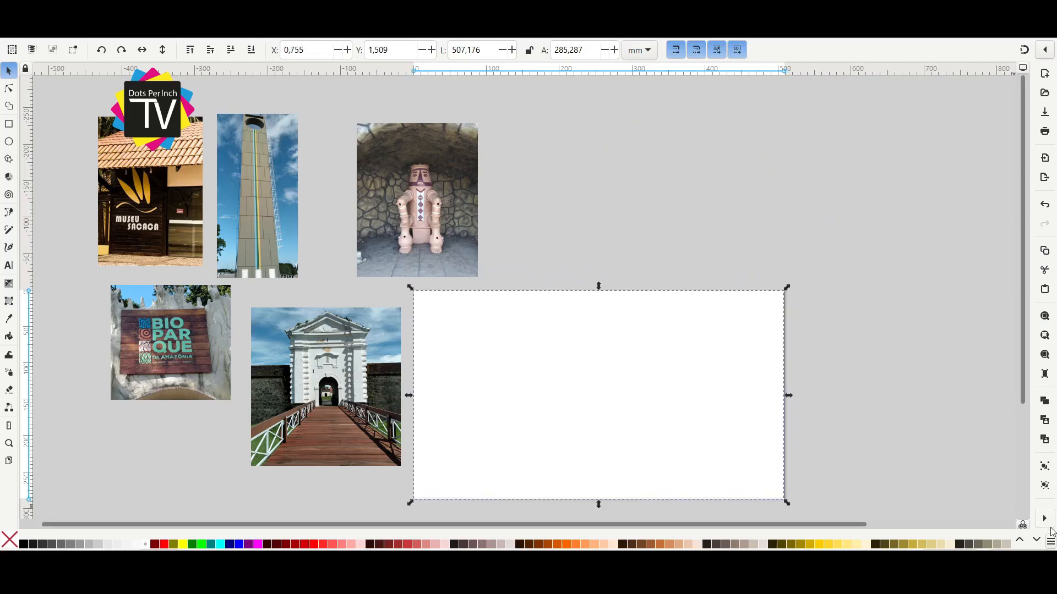
key(ctrl+shift+a)
scroll(879, 160, down, 2)
click(852, 200)
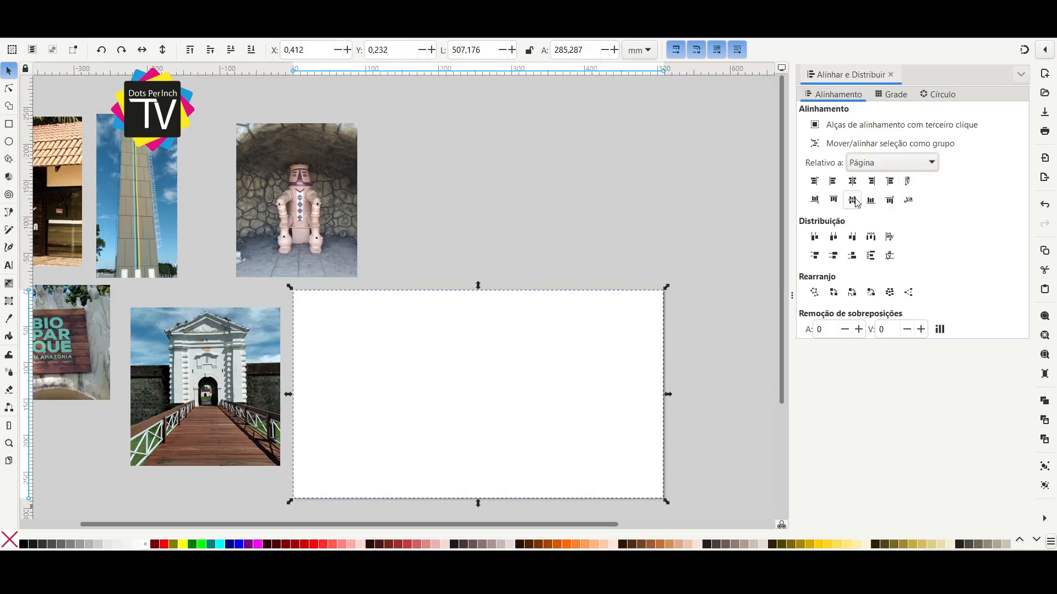
click(891, 75)
click(831, 164)
Scale the statue photo to about 164 by 208 mm and move it above the middle of the page.
drag(695, 228, 717, 216)
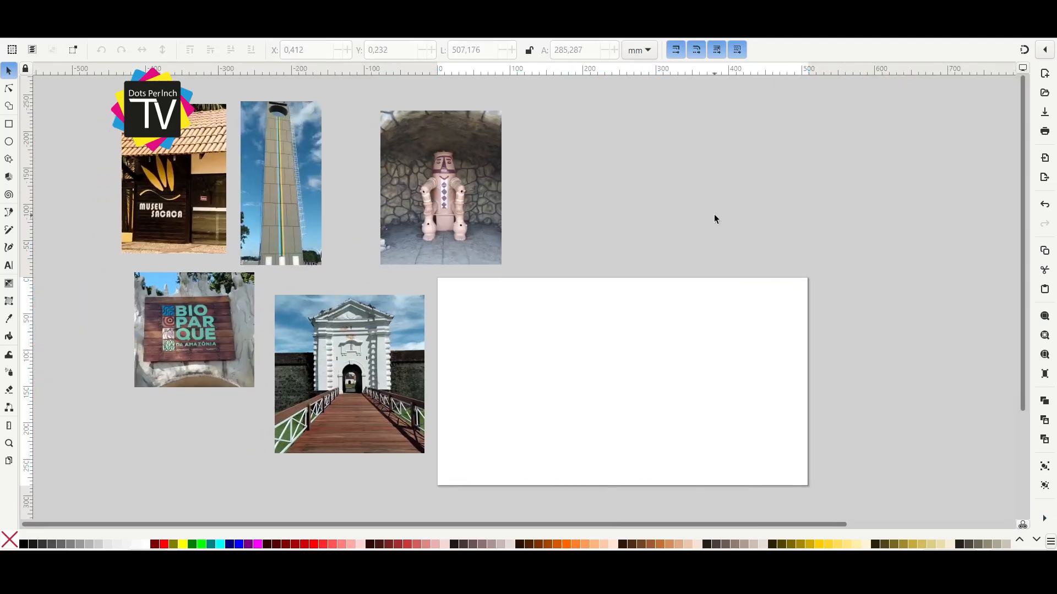
drag(742, 210, 665, 243)
click(432, 198)
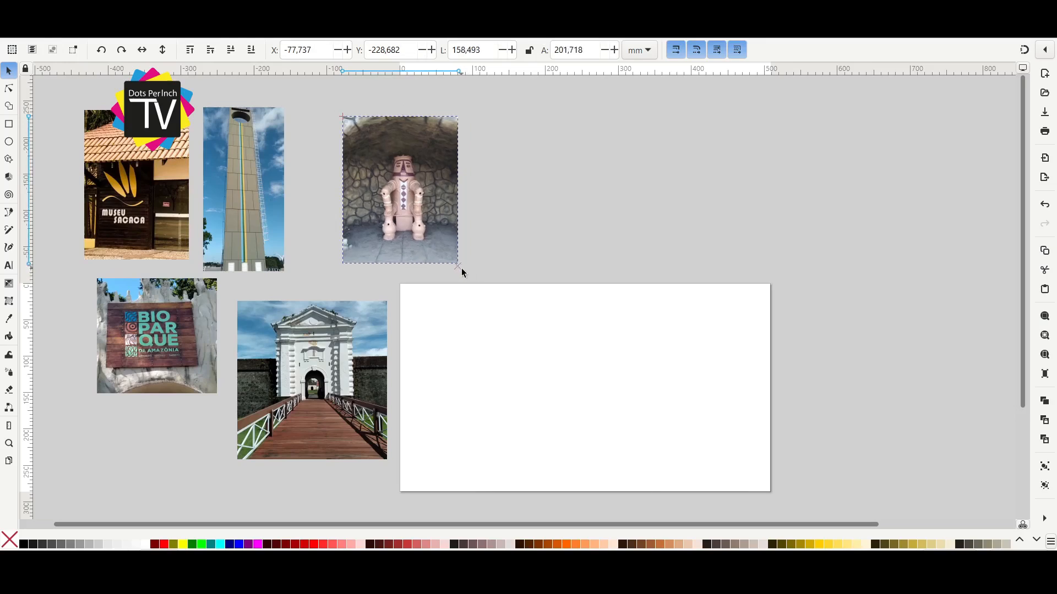
drag(431, 198, 596, 193)
drag(744, 167, 689, 184)
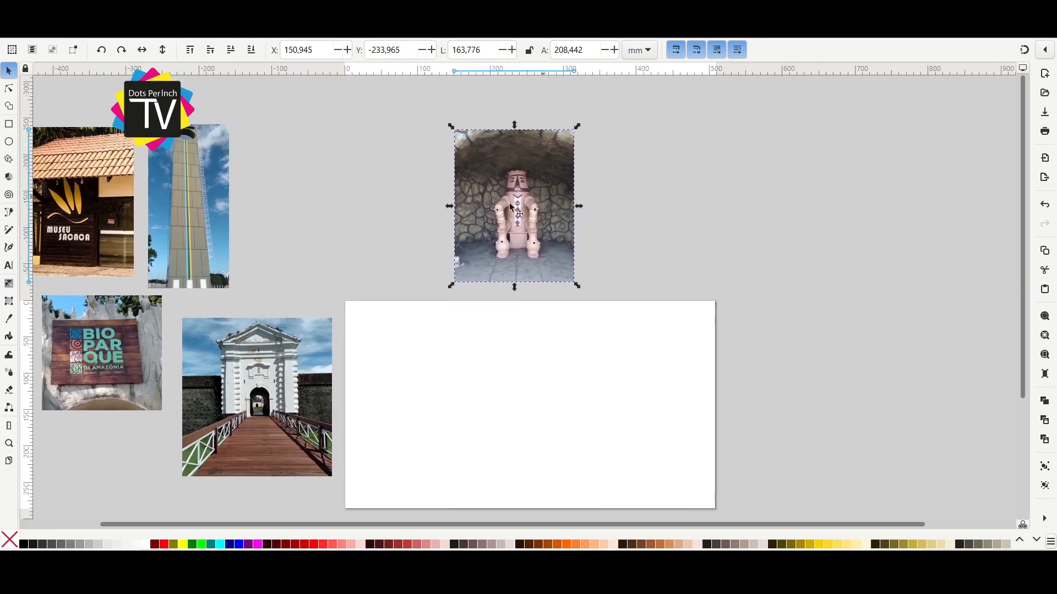
drag(511, 207, 568, 200)
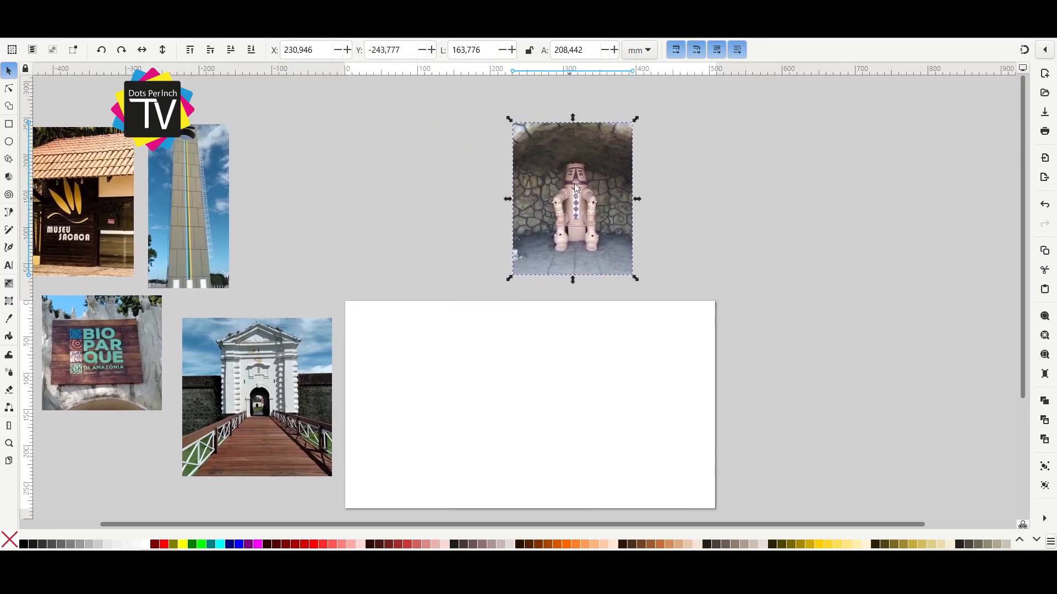
Re-clip the statue photo with its clipping rectangle narrowed on both sides, and place it above the page's left part.
click(661, 467)
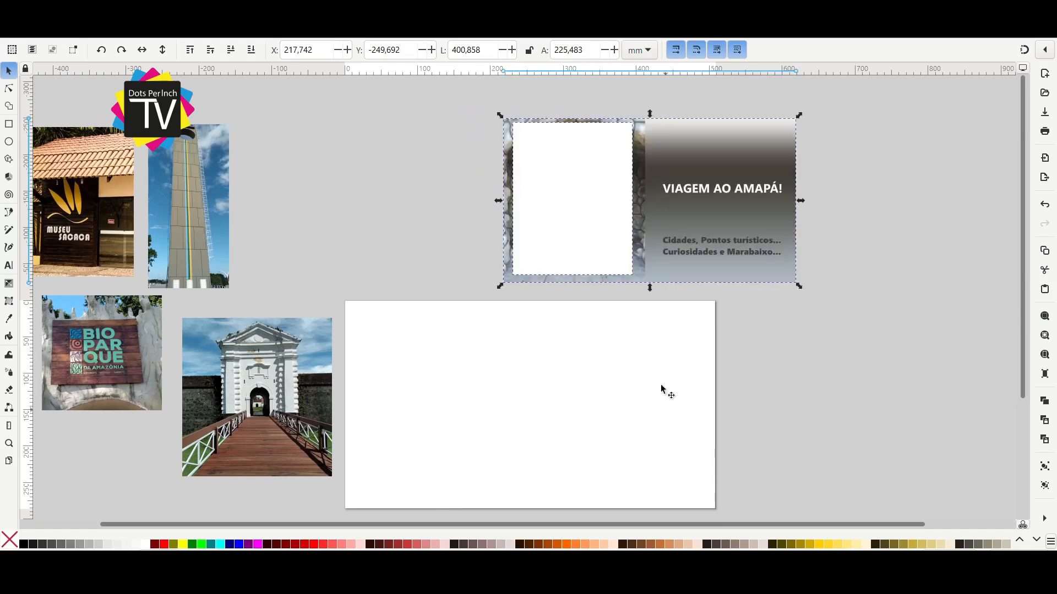
click(578, 207)
drag(511, 204, 545, 207)
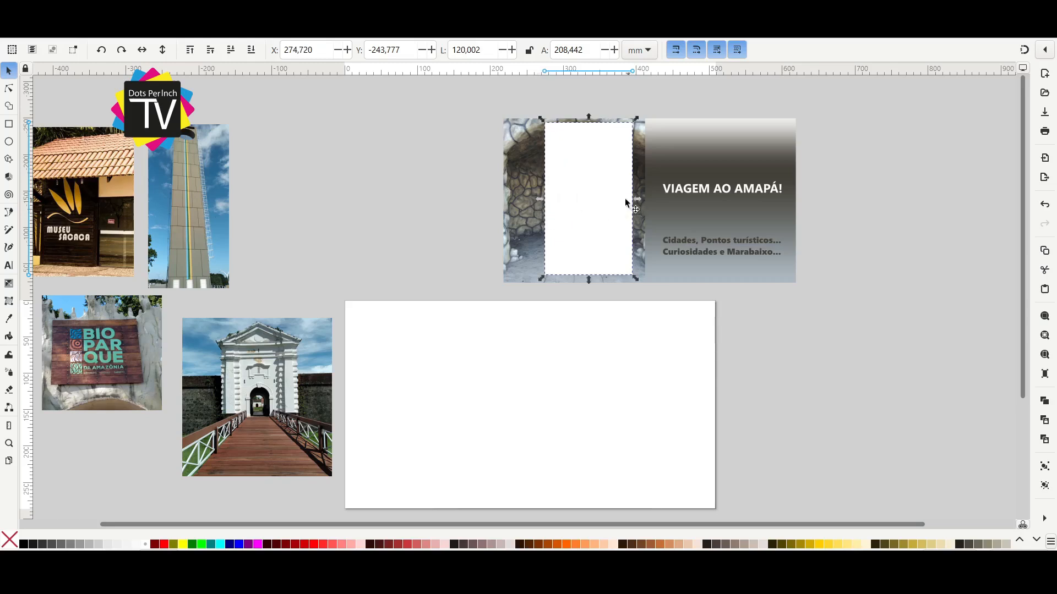
drag(640, 200, 615, 212)
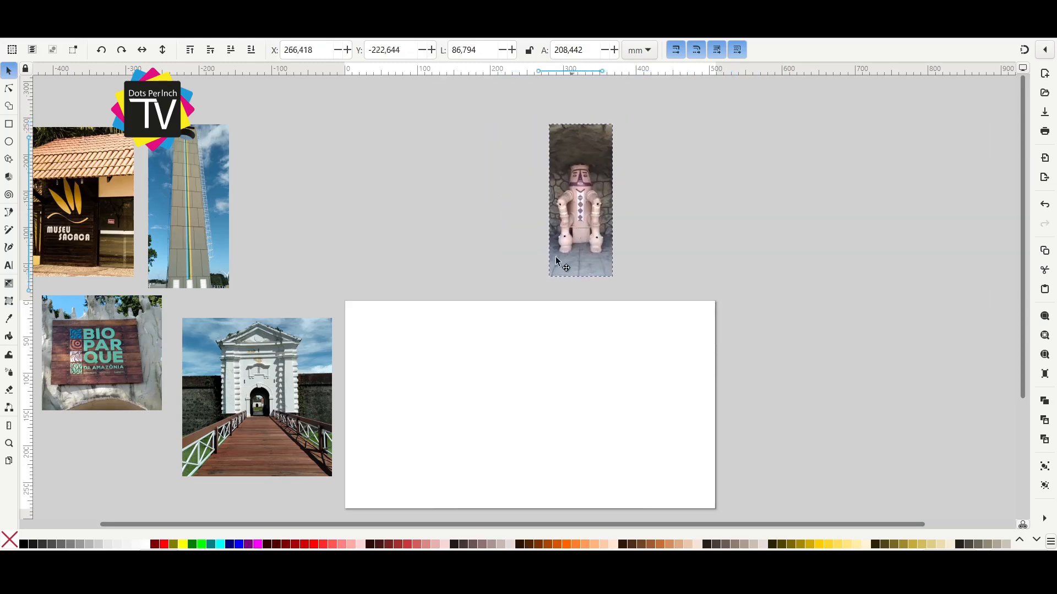
drag(578, 209, 382, 215)
Move the statue photo and the Fortaleza photo onto the page's left part.
click(516, 363)
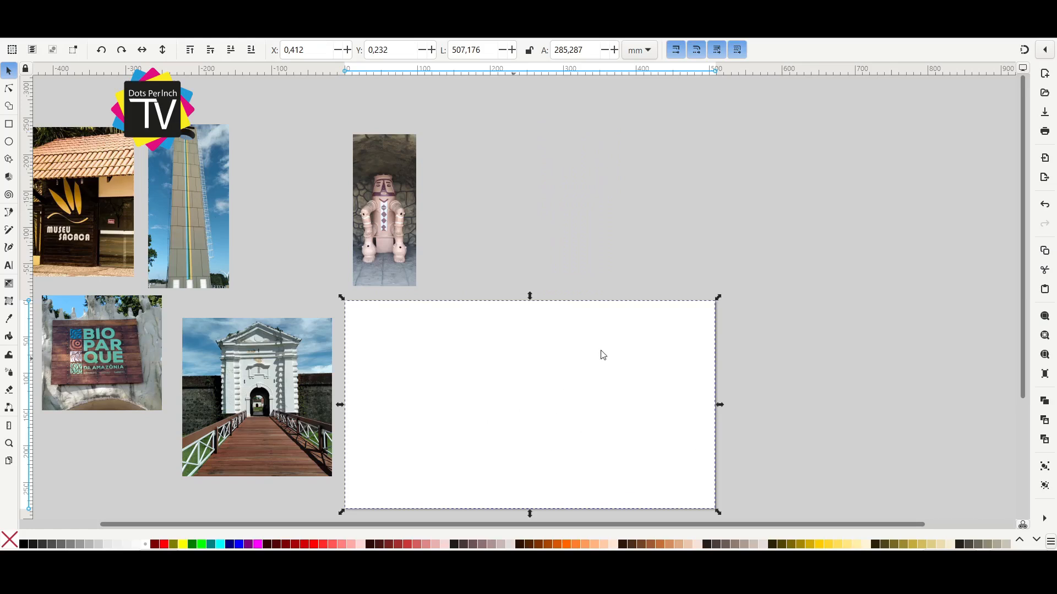
click(540, 239)
drag(540, 239, 662, 247)
drag(127, 113, 633, 496)
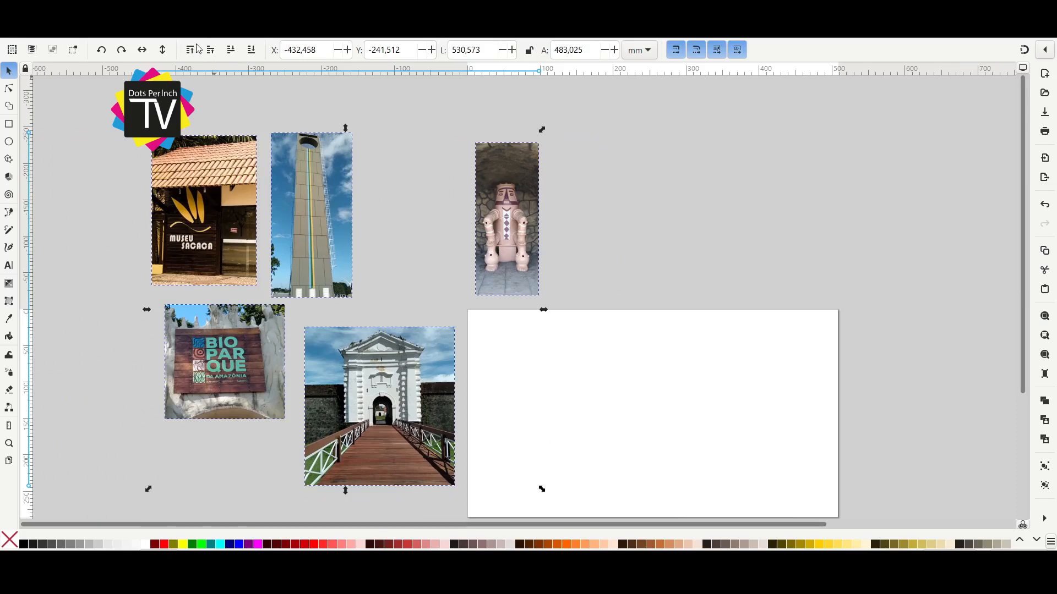
click(666, 218)
drag(507, 224, 513, 394)
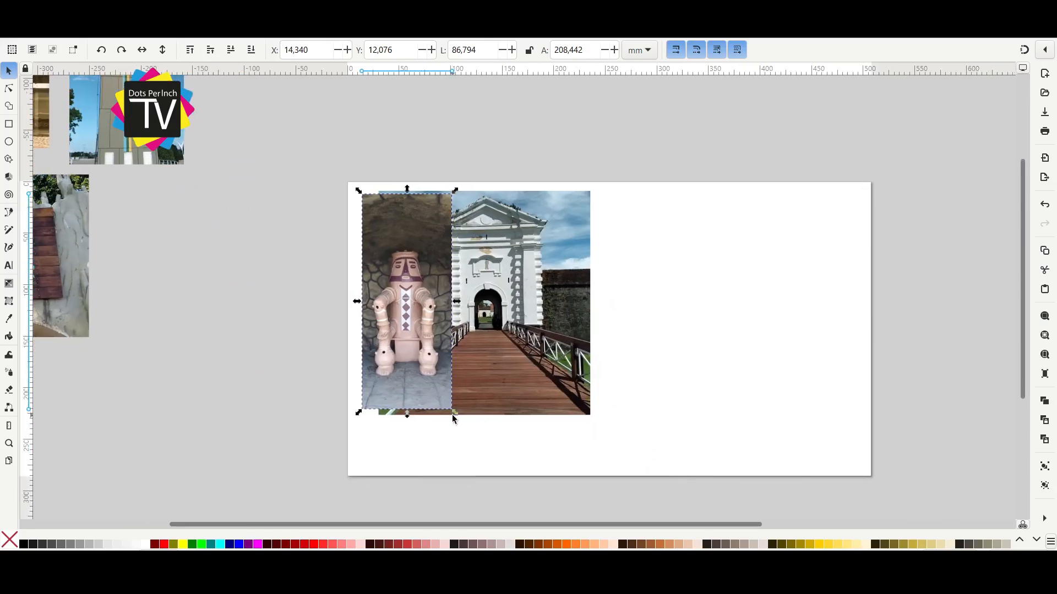
Scale the statue photo to about 90 by 216 mm and place it over the left side of the Fortaleza photo.
drag(454, 411, 467, 416)
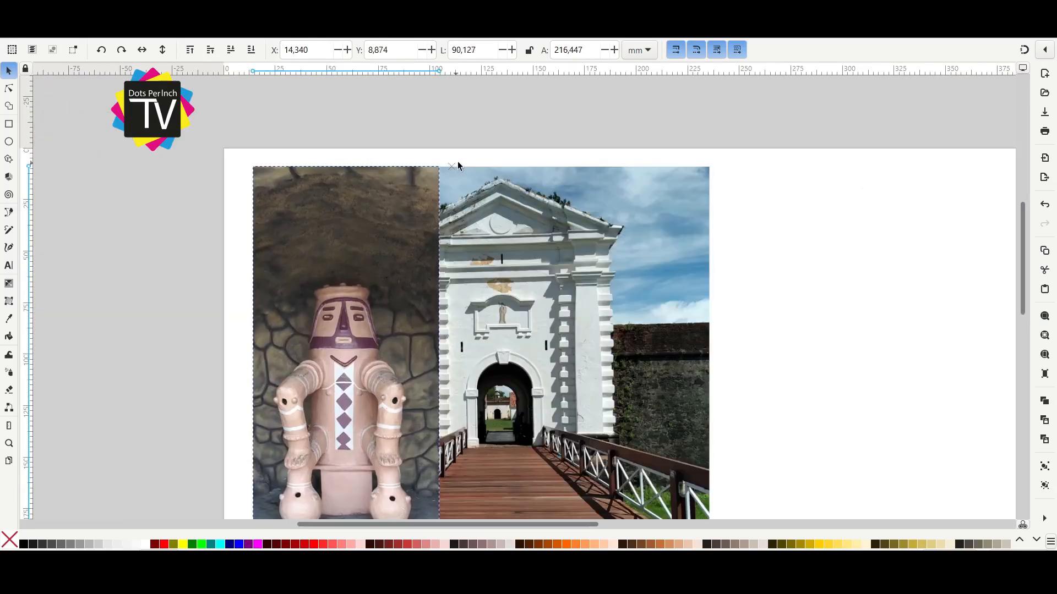
drag(413, 281, 446, 284)
scroll(560, 361, down, 2)
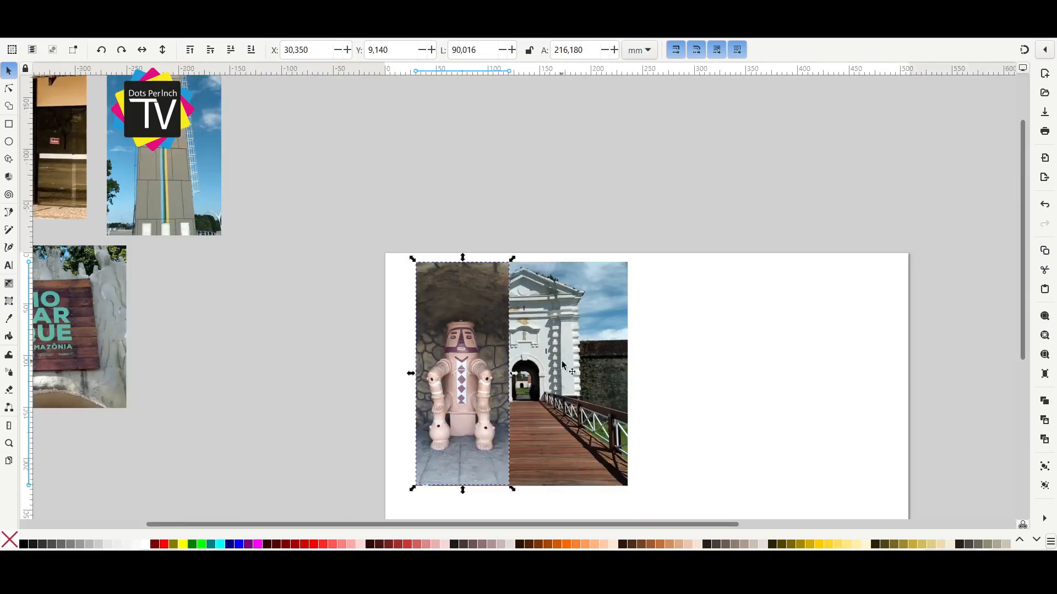
Scale the Marco Zero photo to about 107 by 217 mm and place it left of the statue photo, tucked behind it.
scroll(560, 361, down, 3)
drag(322, 186, 425, 292)
scroll(459, 194, up, 2)
mouse_move(477, 252)
mouse_down()
mouse_move(481, 265)
mouse_move(477, 253)
mouse_move(494, 262)
mouse_up()
key(ctrl+z)
click(522, 217)
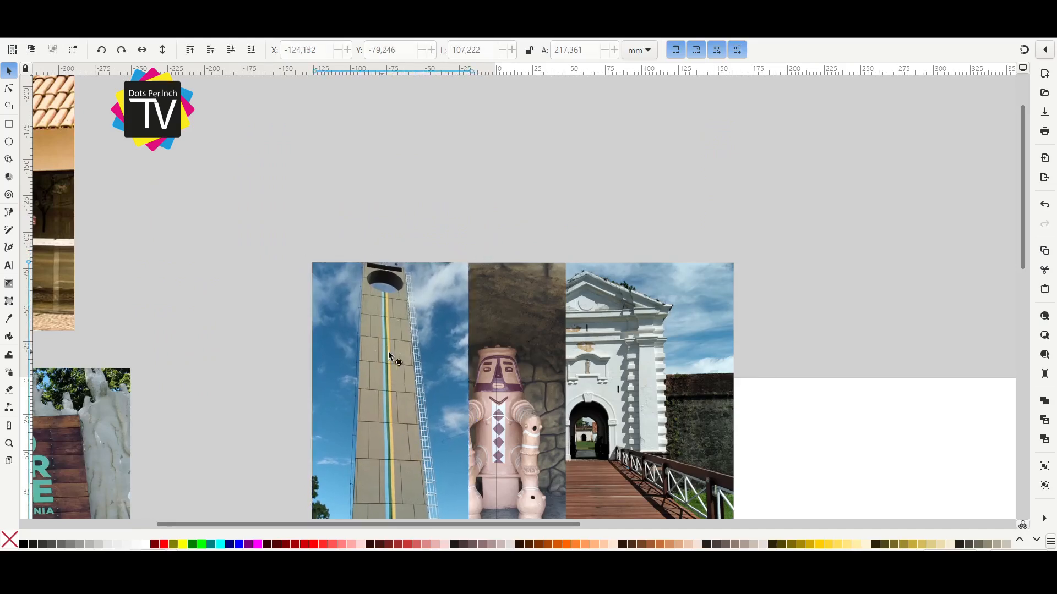
drag(379, 355, 390, 355)
click(236, 51)
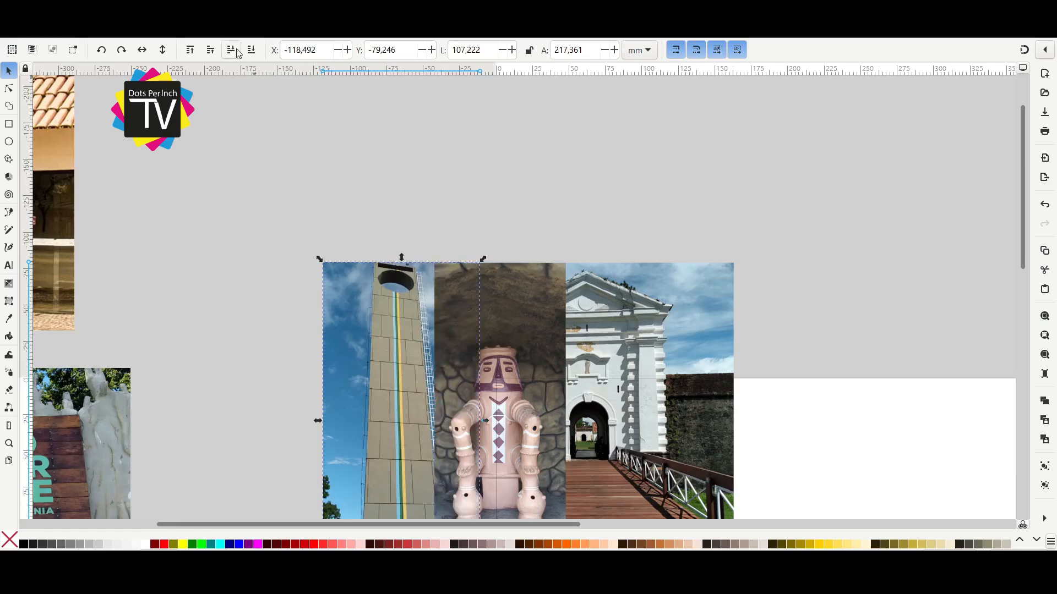
Enlarge the Museu Sacaca photo to about 151 by 217 mm and place it left of the statue photo, tucked behind it.
drag(144, 162, 286, 355)
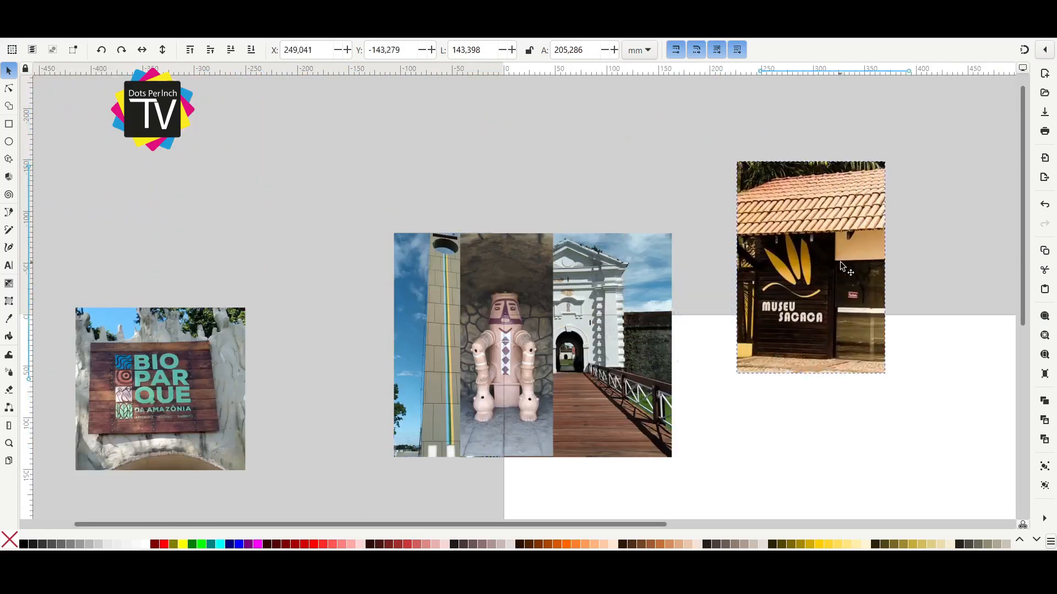
drag(219, 446, 210, 457)
drag(295, 406, 282, 406)
click(232, 50)
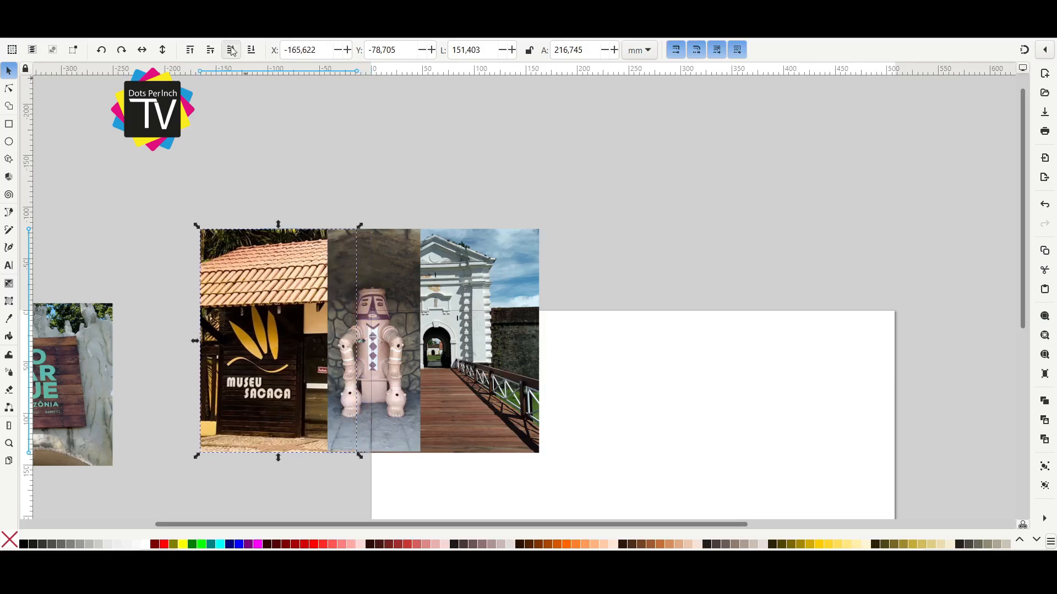
click(232, 50)
Slide the Museu Sacaca photo further behind the statue and place the Marco Zero photo on its left, tucked behind it.
drag(240, 338, 192, 338)
drag(275, 312, 98, 312)
drag(241, 341, 316, 342)
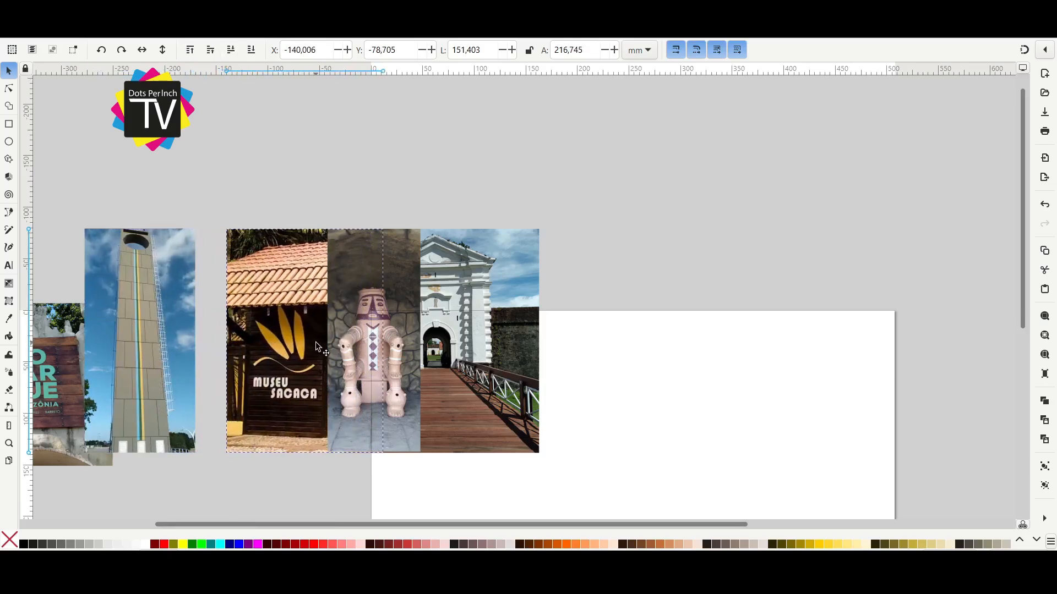
drag(155, 349, 216, 350)
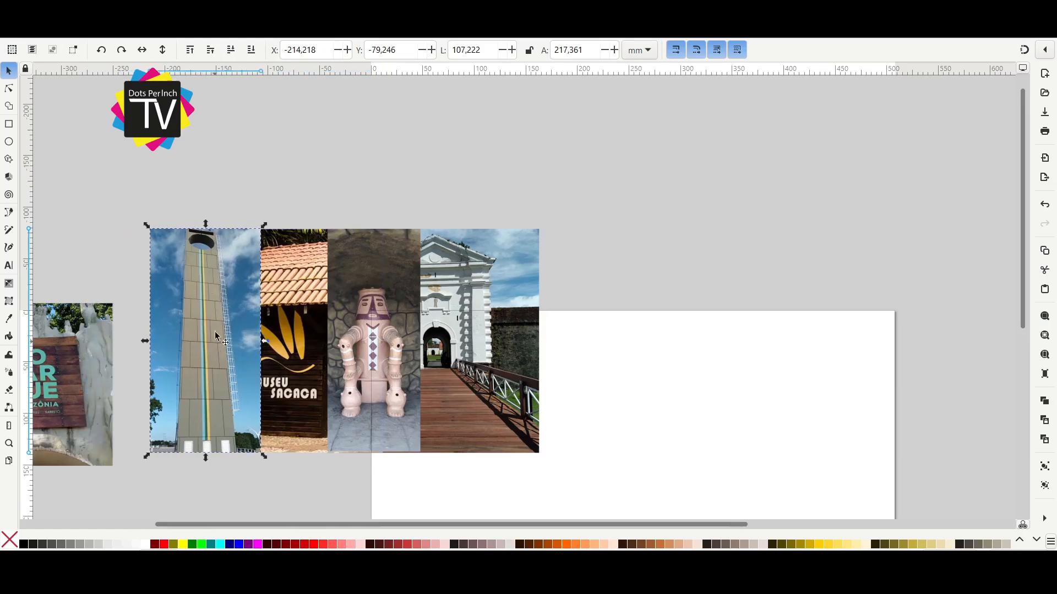
click(231, 50)
Move the Bioparque photo over the page's right part and release its clip.
drag(163, 281, 605, 231)
click(358, 156)
scroll(358, 157, down, 2)
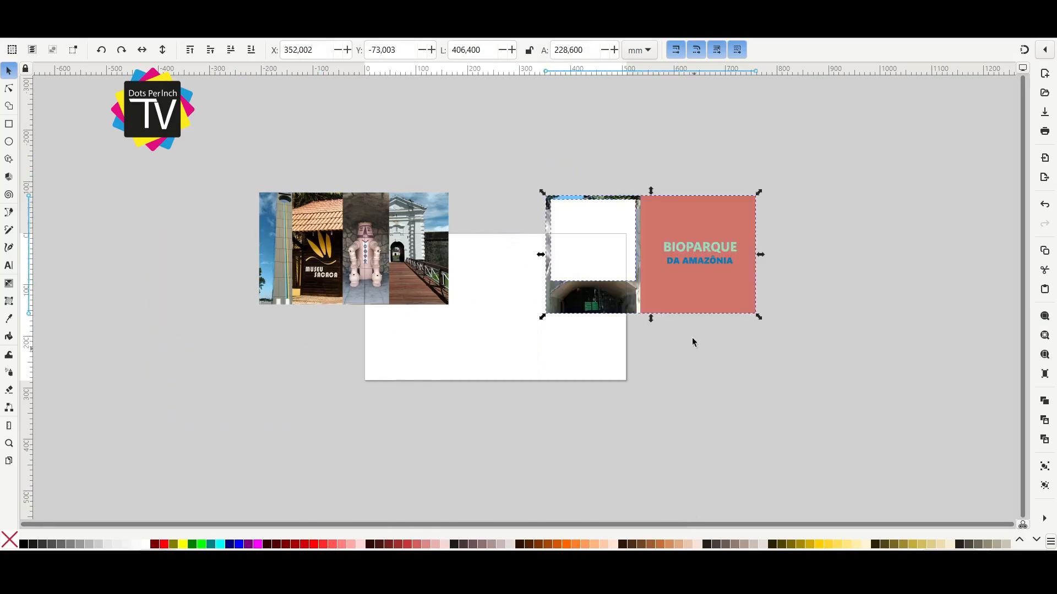
scroll(647, 252, up, 2)
drag(647, 252, 475, 206)
Shrink the Bioparque clipping rectangle to frame the wooden sign and clip the photo with it again.
click(476, 280)
drag(471, 302, 481, 263)
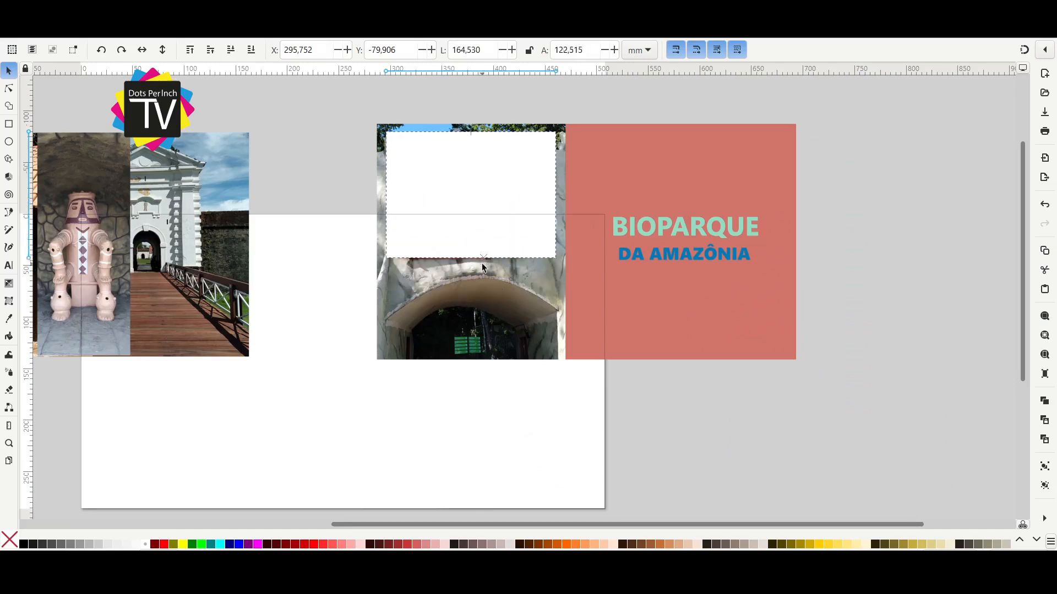
drag(471, 127, 469, 159)
drag(560, 213, 541, 218)
drag(381, 211, 669, 397)
shift+click(599, 203)
click(604, 468)
Bring the Bioparque photo to the front and fit it at about 110 by 81 mm over the lower Fortaleza photo.
drag(726, 390, 516, 403)
key(Home)
drag(413, 321, 445, 344)
drag(477, 372, 466, 367)
drag(548, 340, 553, 336)
scroll(530, 413, up, 2)
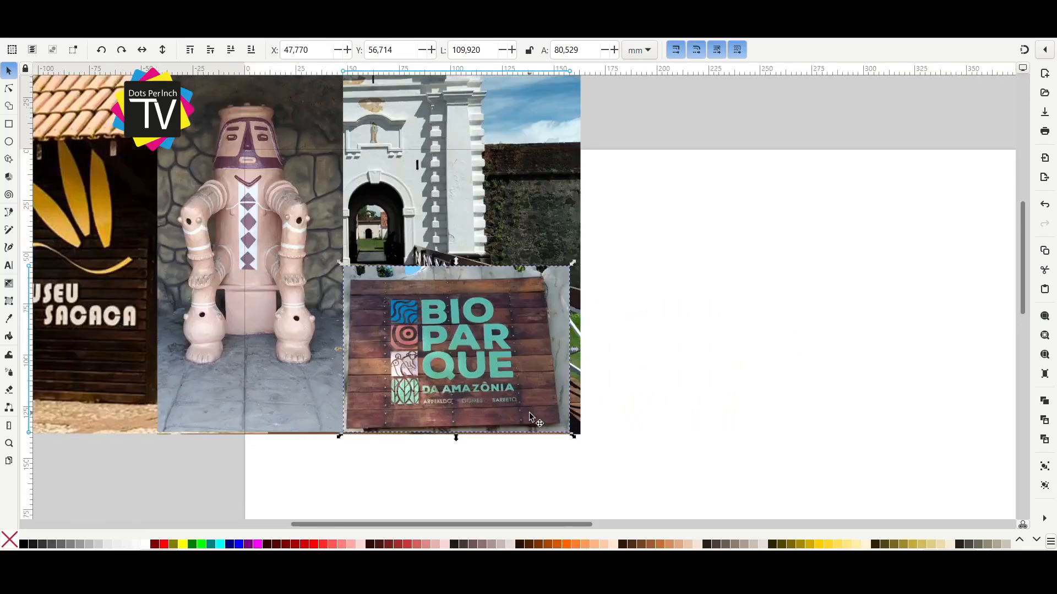
Enlarge the Bioparque photo to about 115 by 84 mm to meet the Fortaleza photo's right and bottom edges.
scroll(529, 412, up, 2)
drag(613, 452, 619, 455)
drag(620, 117, 637, 105)
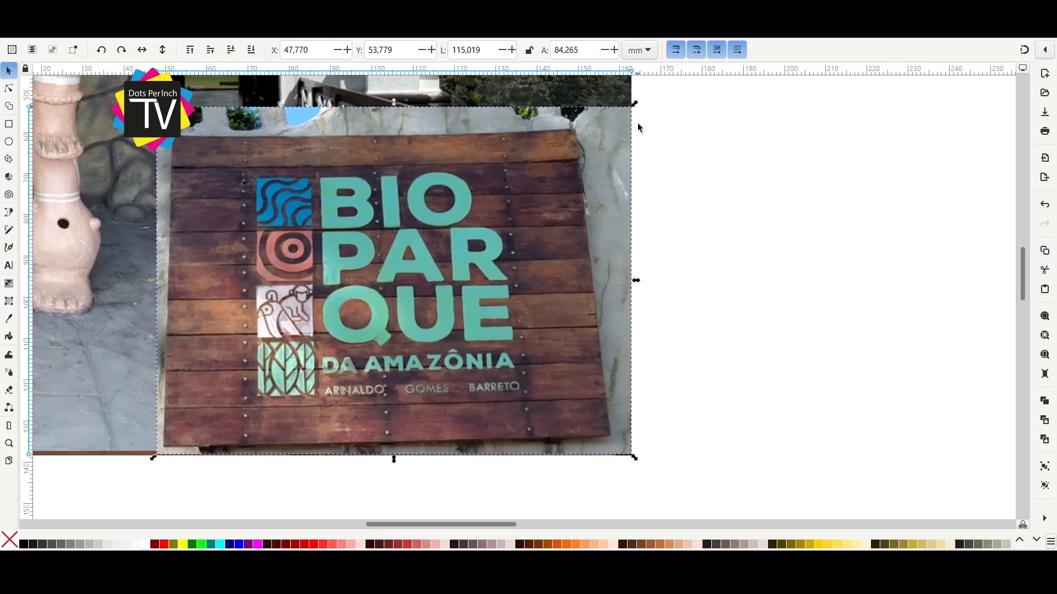
Enlarge the statue photo to about 90.5 by 217 mm so its bottom edge lines up with the neighbouring photos.
scroll(625, 238, down, 2)
drag(501, 251, 573, 293)
scroll(460, 226, up, 3)
drag(463, 214, 462, 214)
scroll(396, 261, down, 1)
drag(386, 368, 513, 192)
click(508, 240)
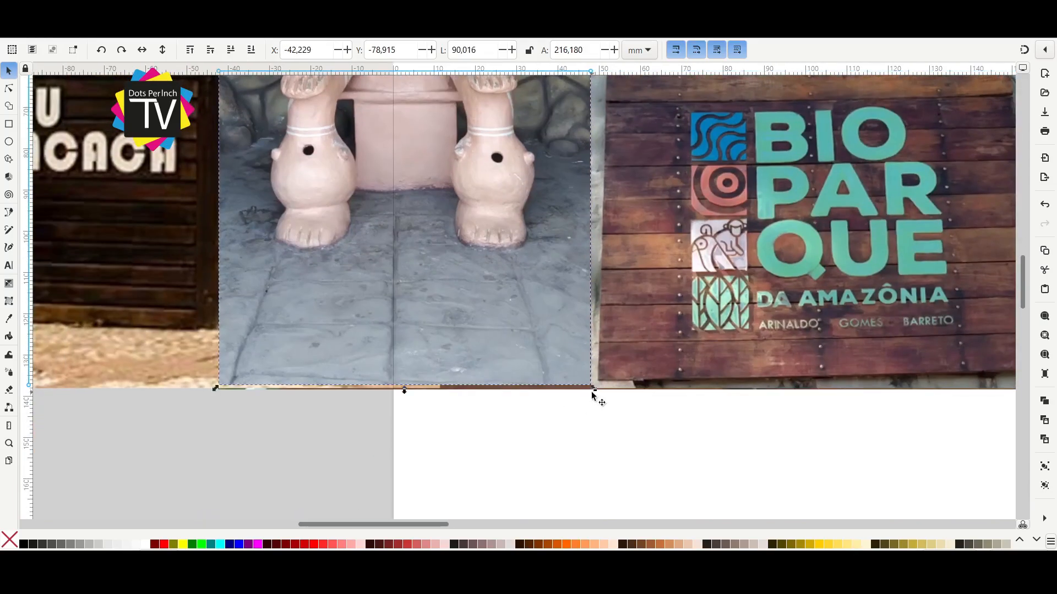
drag(592, 387, 602, 392)
scroll(419, 377, down, 2)
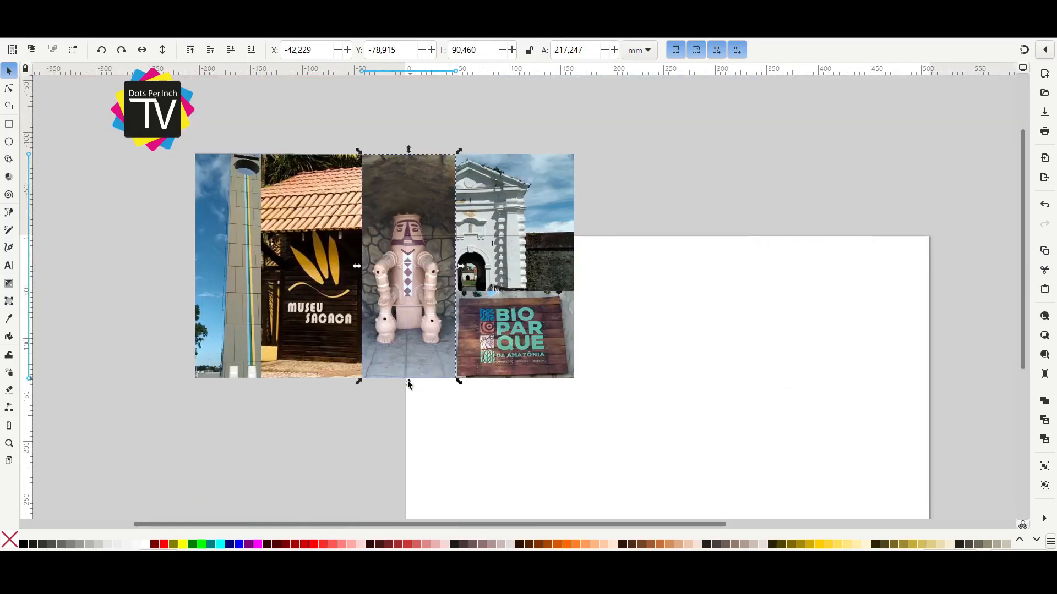
Move the whole photo collage to the page's top-left corner and enlarge it to about 480 by 285 mm.
click(328, 428)
drag(159, 88, 672, 448)
drag(405, 257, 644, 375)
drag(644, 375, 497, 249)
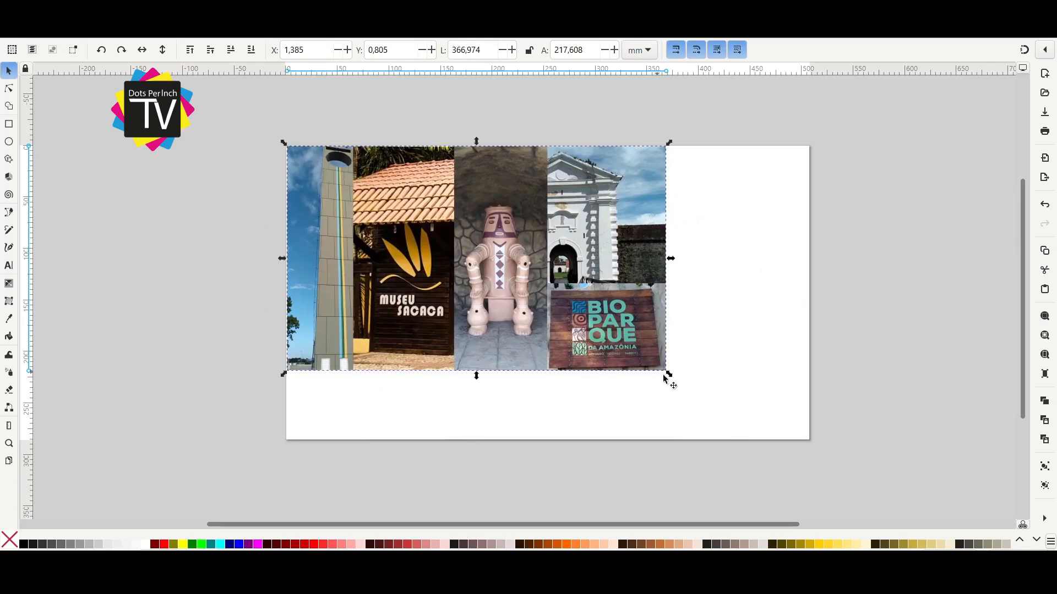
drag(670, 376, 787, 487)
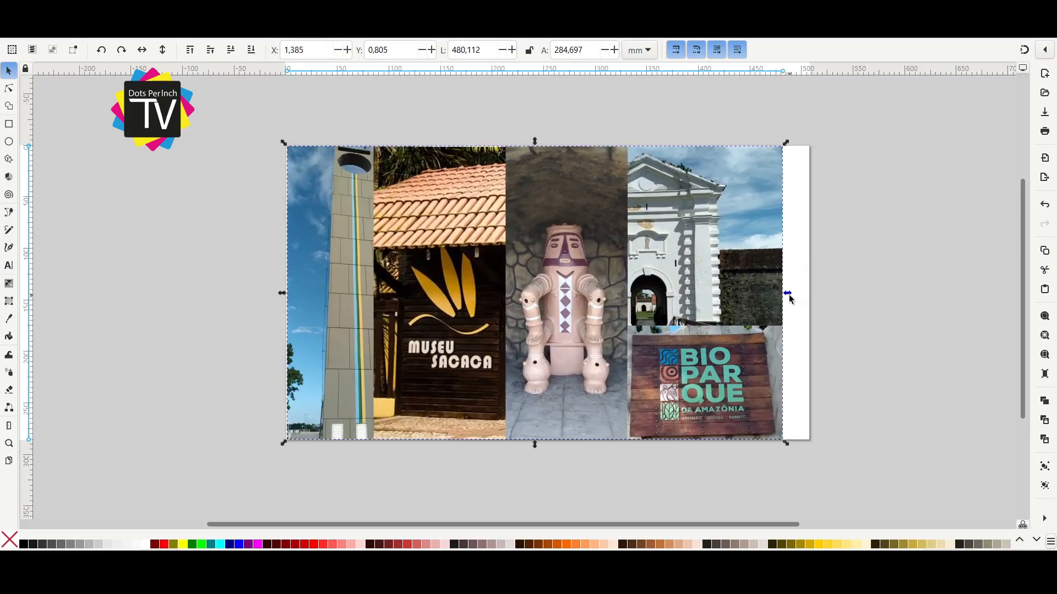
Try to stretch the collage to about 506 mm wide and to scale it down, undoing both size changes.
drag(789, 294, 815, 289)
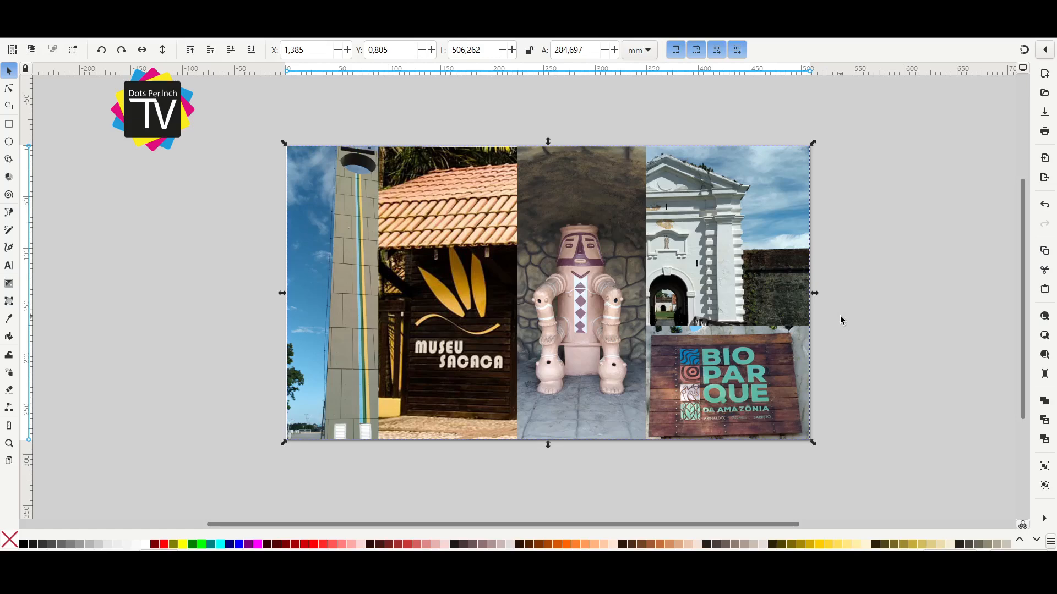
key(ctrl+z)
drag(786, 445, 563, 327)
key(ctrl+z)
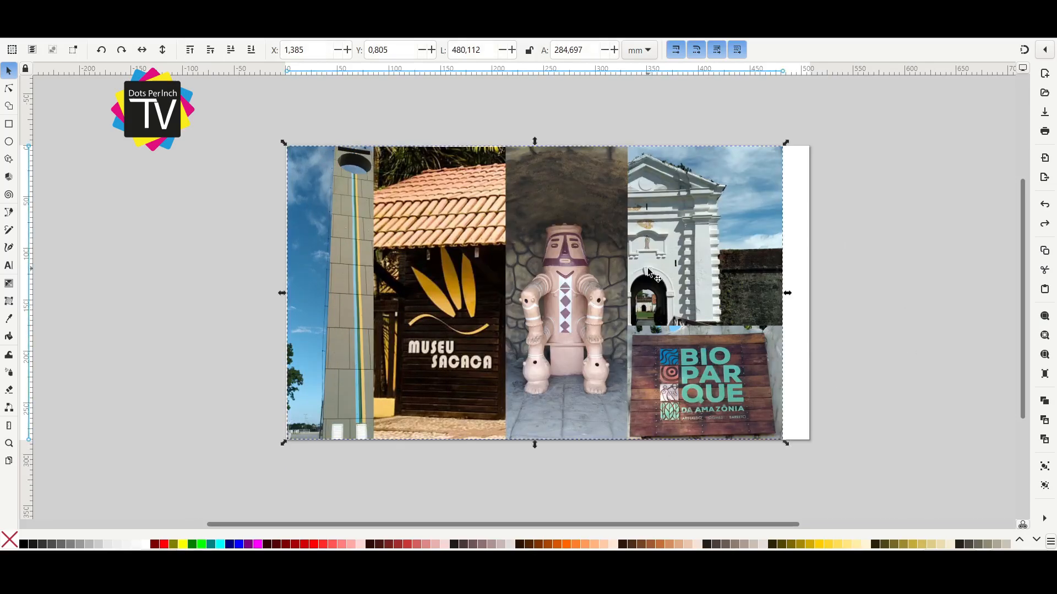
Move the collage left of the page and draw a red rectangle of about 185 by 284 mm along the page's right side.
drag(651, 274, 26, 203)
click(8, 124)
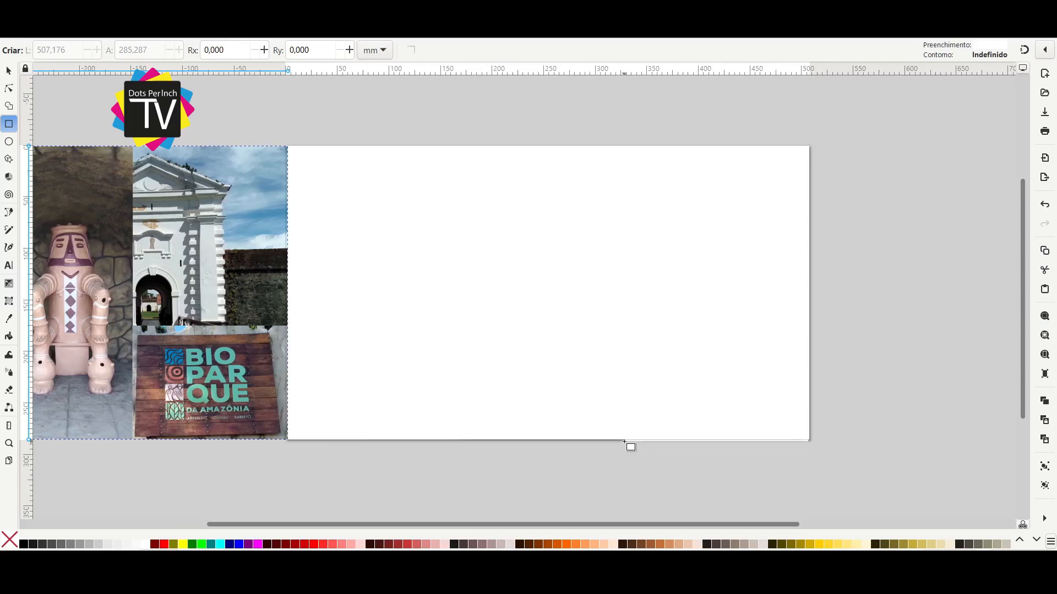
drag(620, 441, 617, 440)
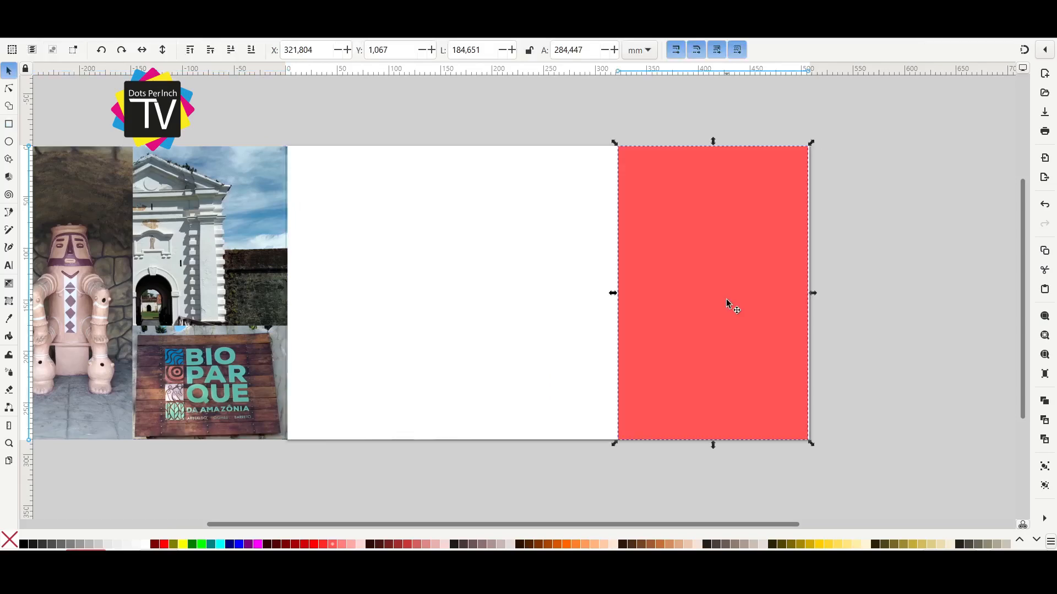
Duplicate the red rectangle twice and arrange the copies as three side-by-side columns.
key(ctrl+d)
drag(725, 299, 348, 319)
key(ctrl+d)
shift+click(494, 304)
shift+click(650, 300)
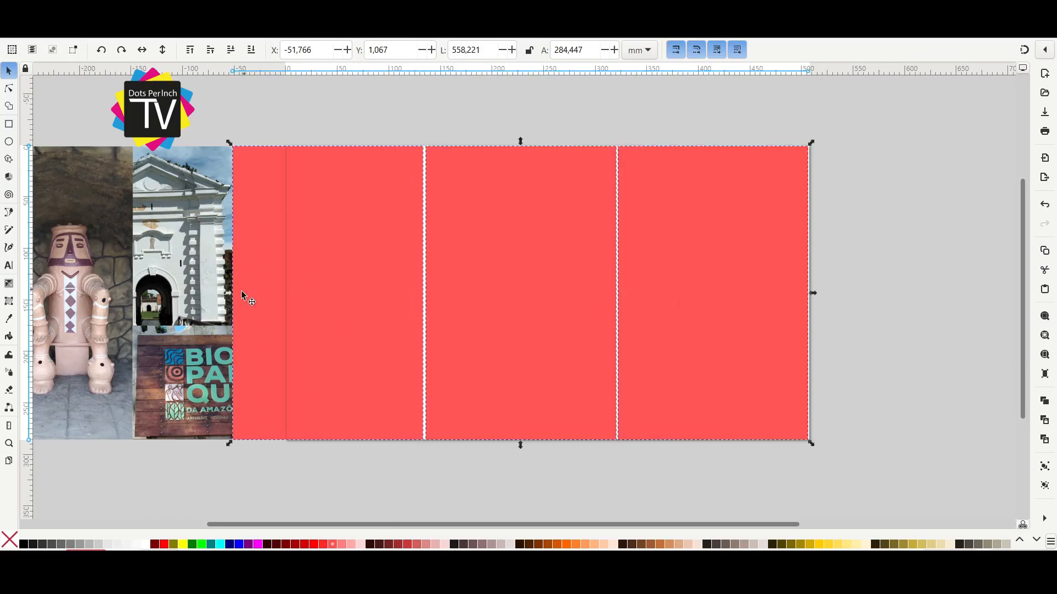
Narrow the three red columns together to about 505 mm so they span the page width.
mouse_move(235, 295)
mouse_down()
mouse_move(290, 306)
mouse_move(232, 304)
mouse_up()
drag(547, 264, 609, 265)
click(720, 258)
Rotate a dark red duplicate of the three columns by 90° and fit it over the page as three rows, about 512 by 282 mm.
key(ctrl+a)
click(287, 545)
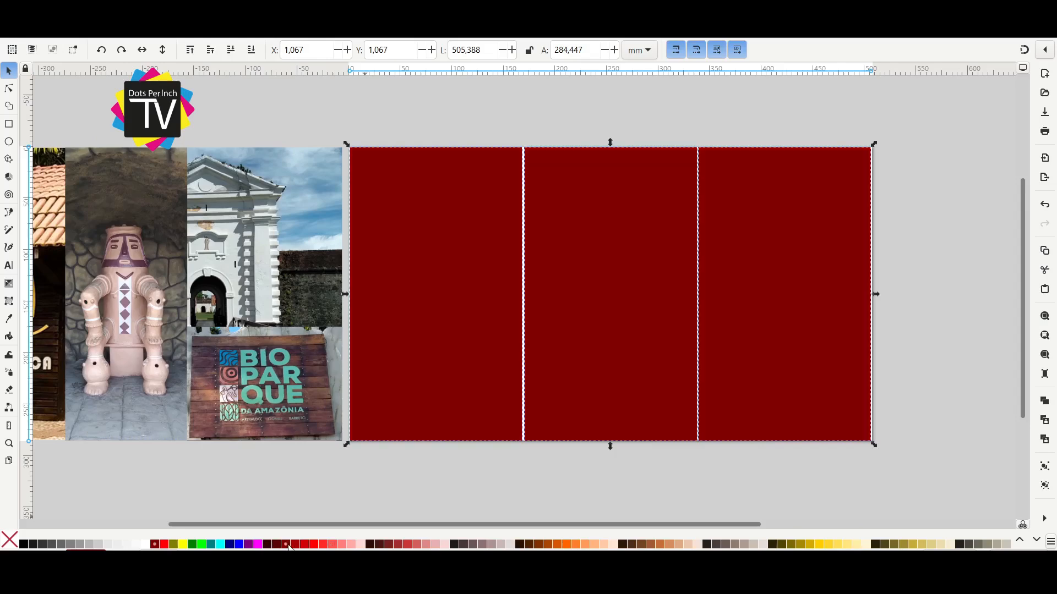
click(127, 49)
scroll(617, 251, down, 2)
drag(689, 140, 748, 198)
drag(540, 407, 481, 349)
click(529, 392)
Add two vertical and two horizontal guides along the boundaries between the columns and rows to divide the page into thirds.
scroll(563, 247, up, 2)
drag(28, 183, 579, 251)
drag(27, 253, 753, 261)
drag(836, 70, 946, 251)
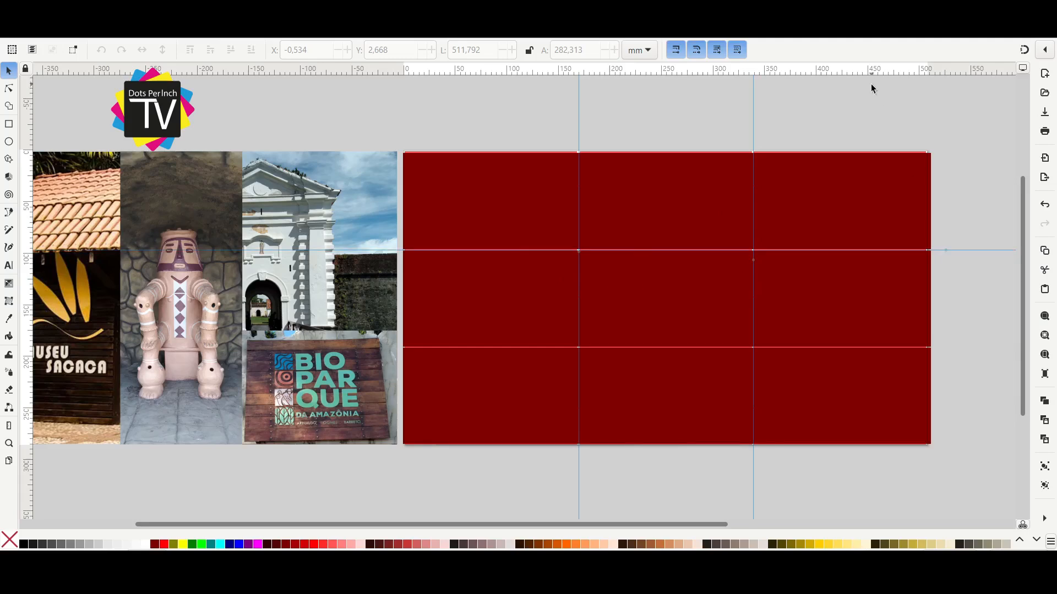
drag(873, 72, 929, 347)
Delete the dark red row rectangles and the red column rectangles, keeping only the guides on the page.
click(607, 230)
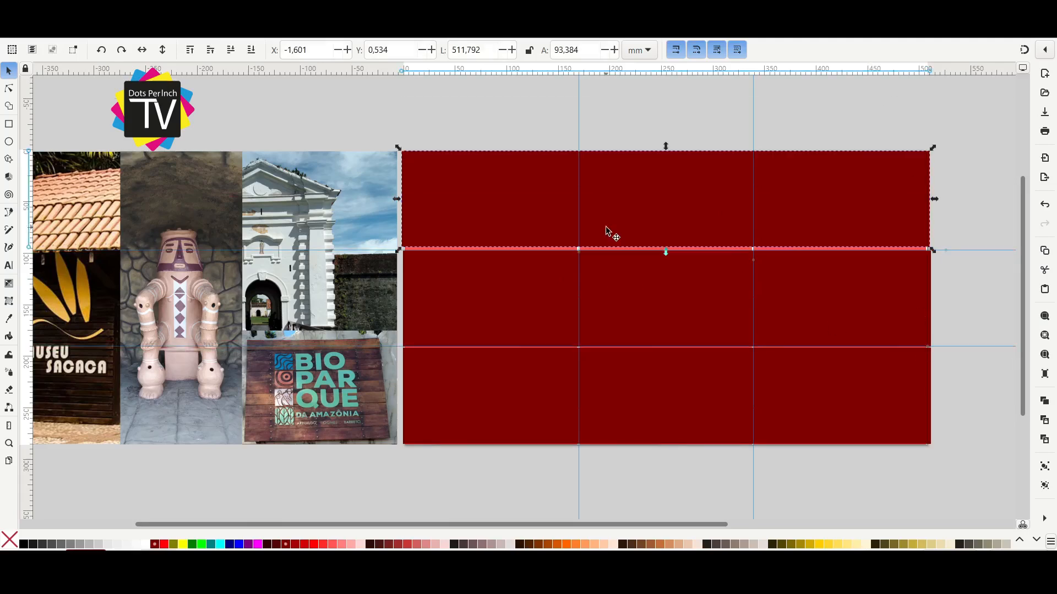
key(Delete)
click(657, 307)
key(Delete)
click(659, 362)
key(Delete)
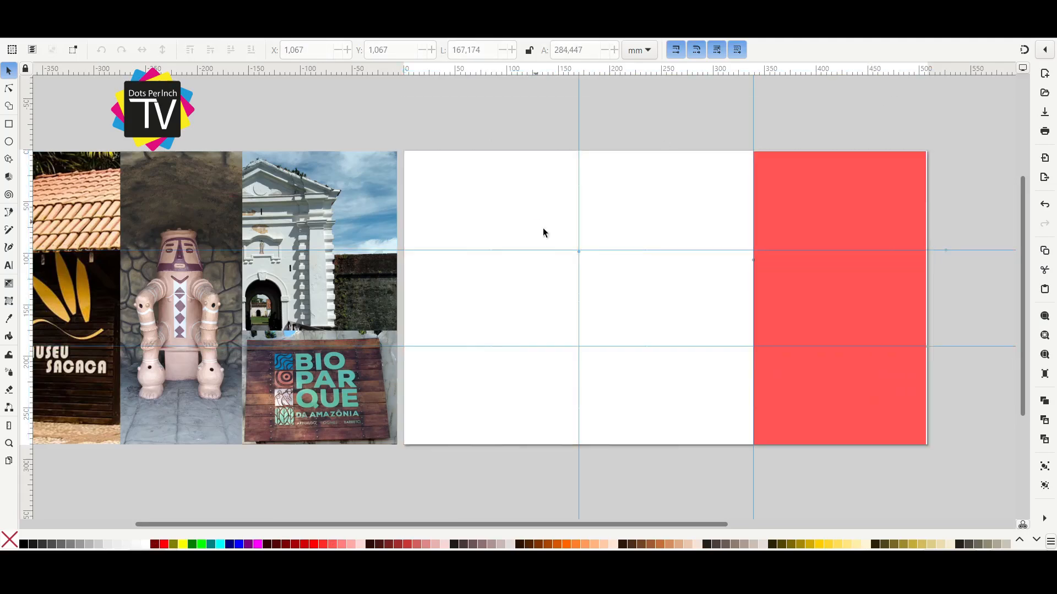
click(773, 303)
key(Delete)
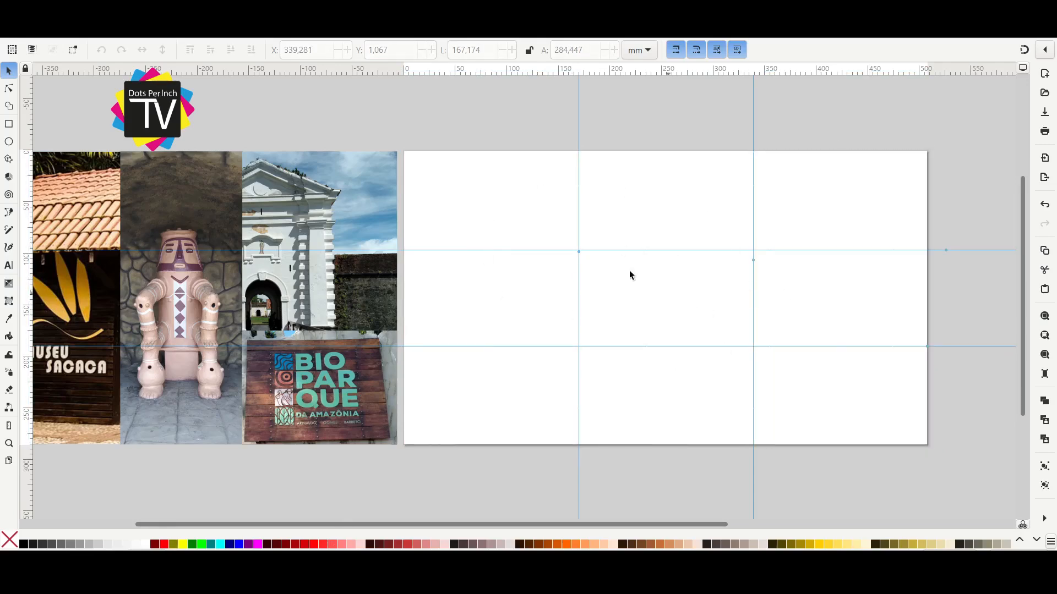
Move the photo collage back onto the page, against its top-left corner.
drag(637, 360, 607, 361)
drag(470, 67, 737, 236)
drag(753, 91, 753, 69)
drag(27, 156, 8, 292)
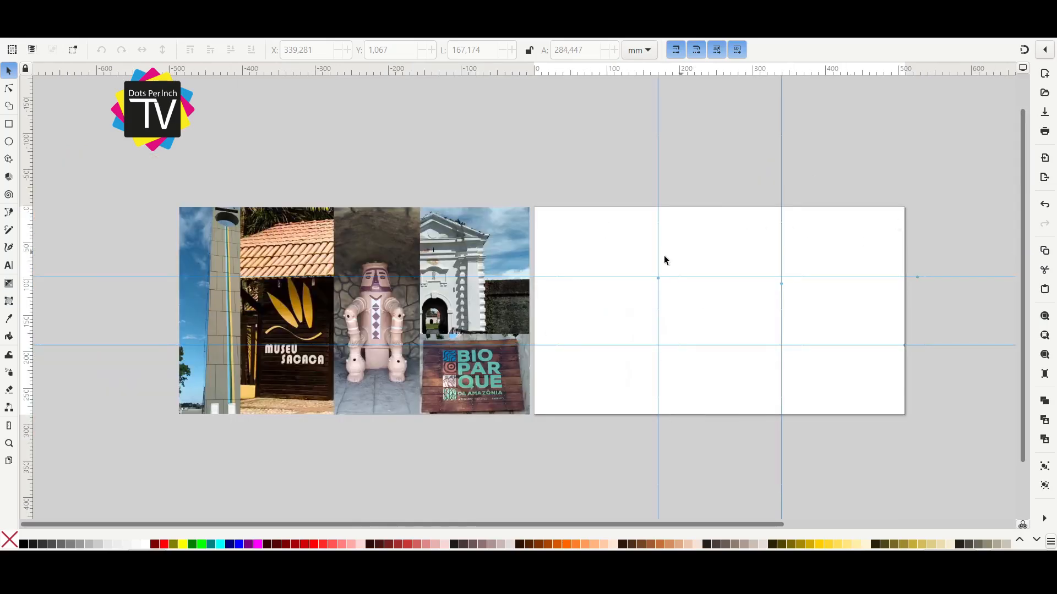
drag(505, 263, 865, 264)
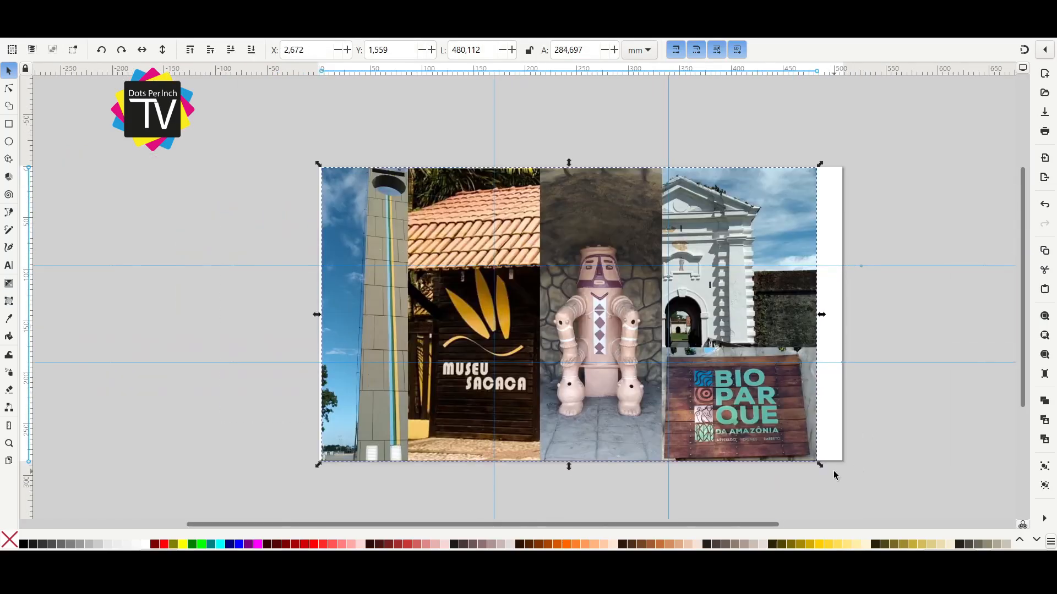
Try to squeeze the collage up to the second vertical guide, at about 337 and 335 mm wide, and undo the changes.
drag(820, 465, 683, 381)
drag(495, 379, 495, 469)
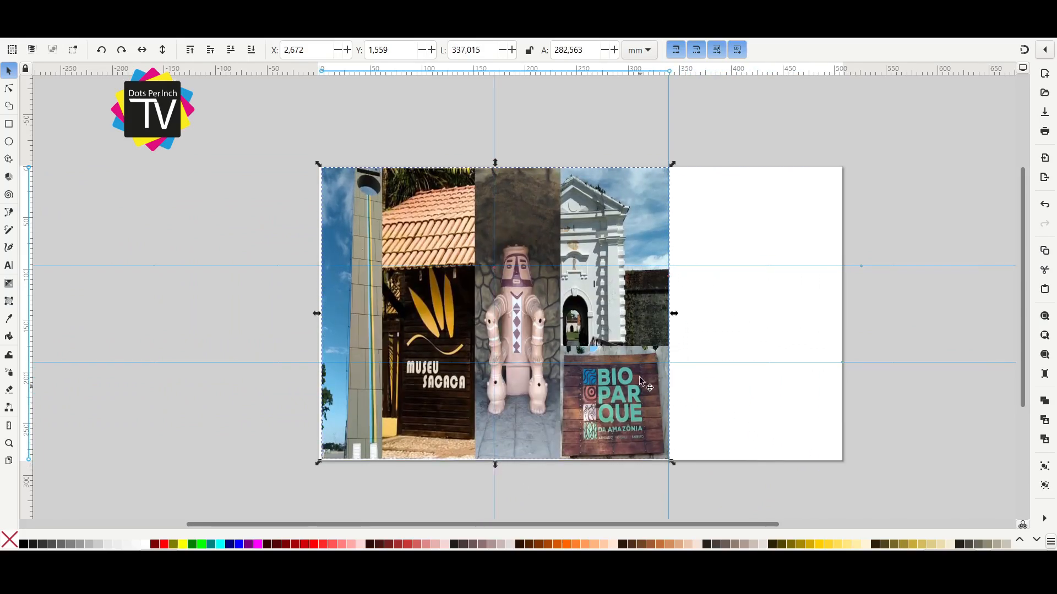
key(ctrl+z)
key(ctrl+z)
key(ctrl+z)
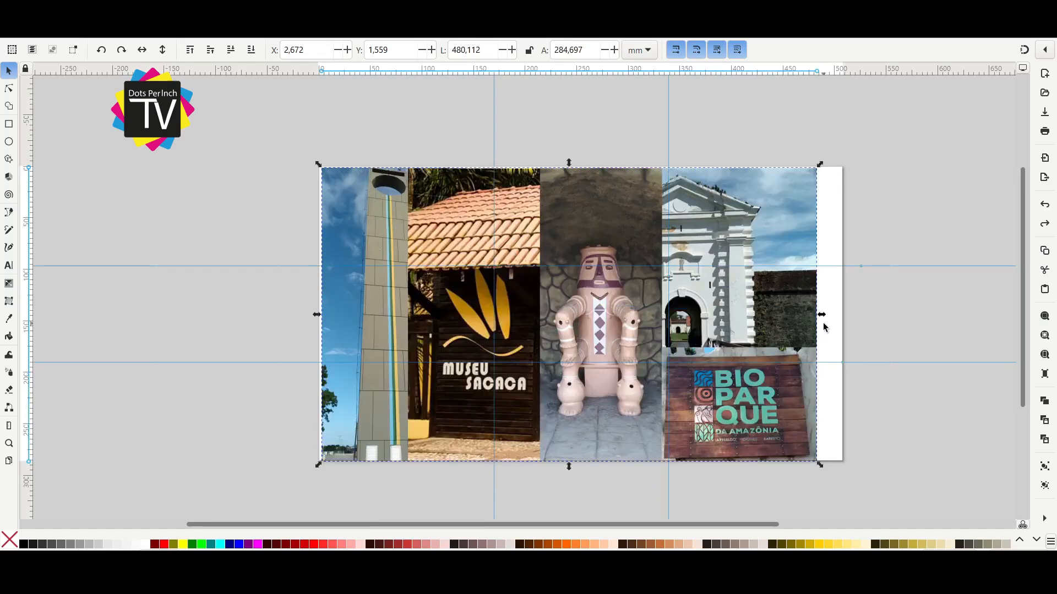
drag(821, 318, 672, 331)
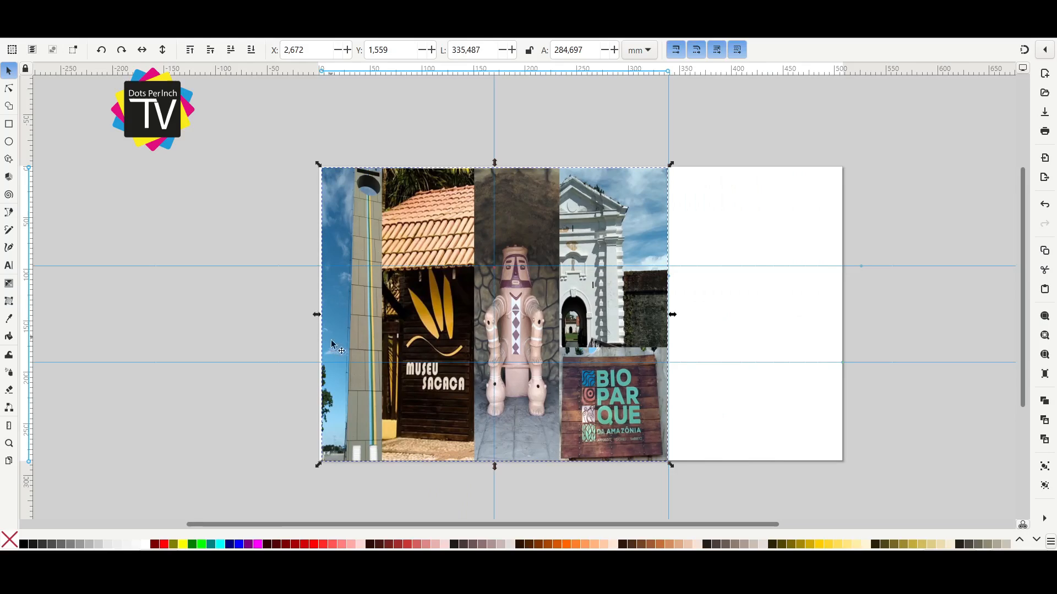
key(ctrl+z)
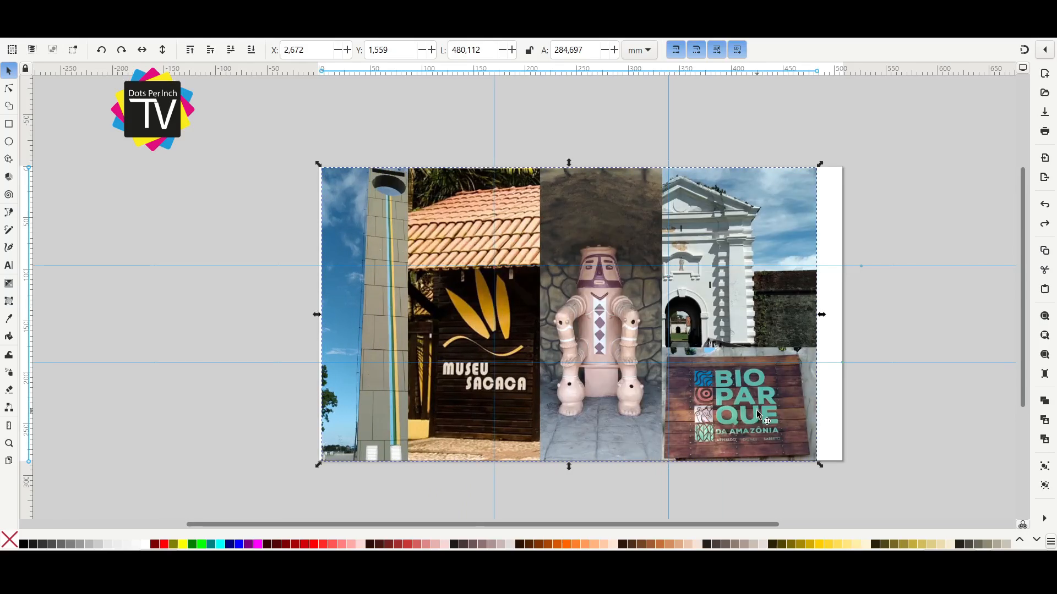
Slide the Marco Zero photo out to the left of the collage and release its clip.
click(935, 434)
drag(935, 434, 774, 408)
scroll(774, 408, down, 2)
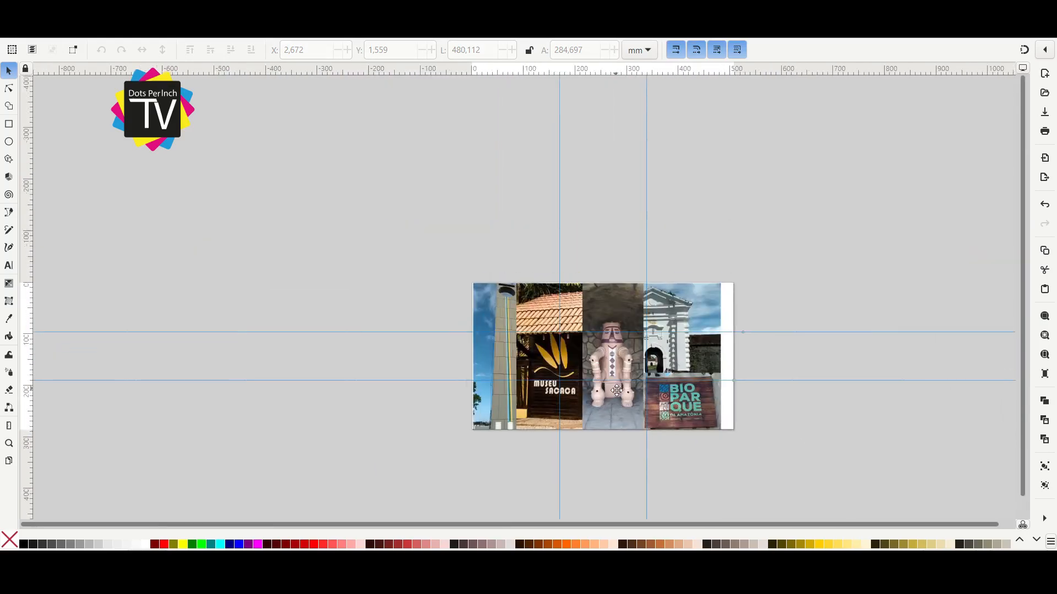
scroll(550, 353, up, 1)
drag(466, 357, 256, 356)
key(ctrl+alt+7)
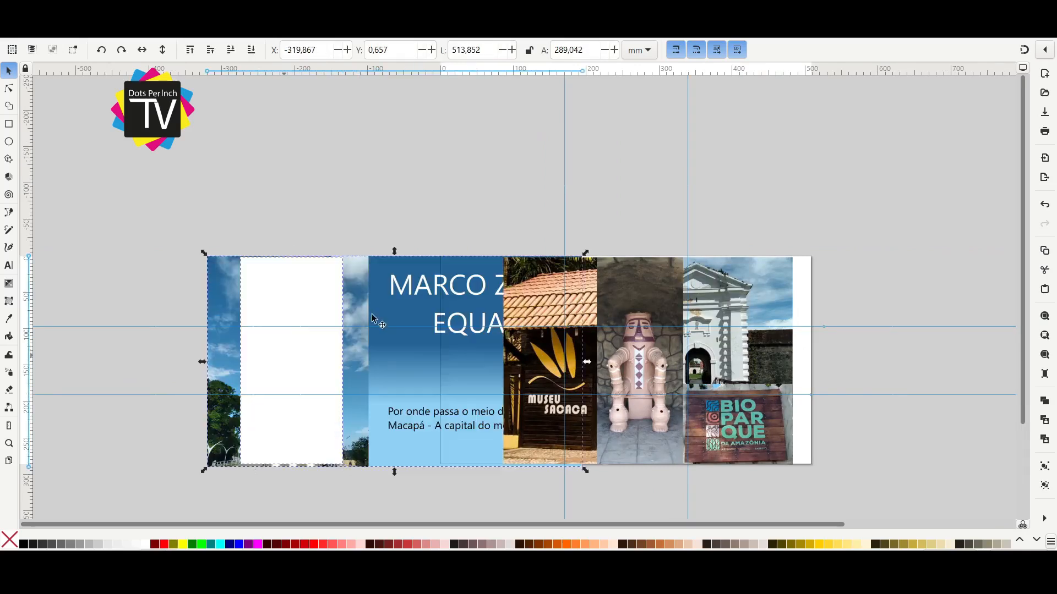
Narrow the Marco Zero crop to about 80 mm wide, re-clip the photo and place it at the page's left edge.
click(361, 248)
click(323, 319)
drag(351, 363, 319, 368)
drag(236, 363, 474, 368)
shift+click(252, 362)
right_click(292, 365)
click(316, 355)
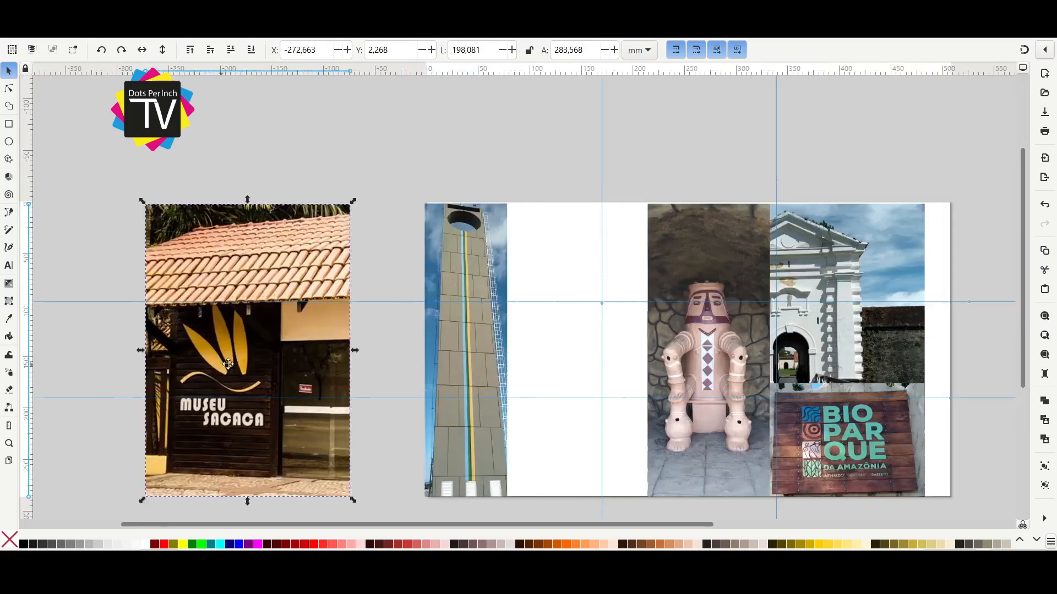
Re-crop the Museu Sacaca photo closely around its sign, about 112 mm wide, and place it beside the Marco Zero photo.
drag(228, 364, 364, 355)
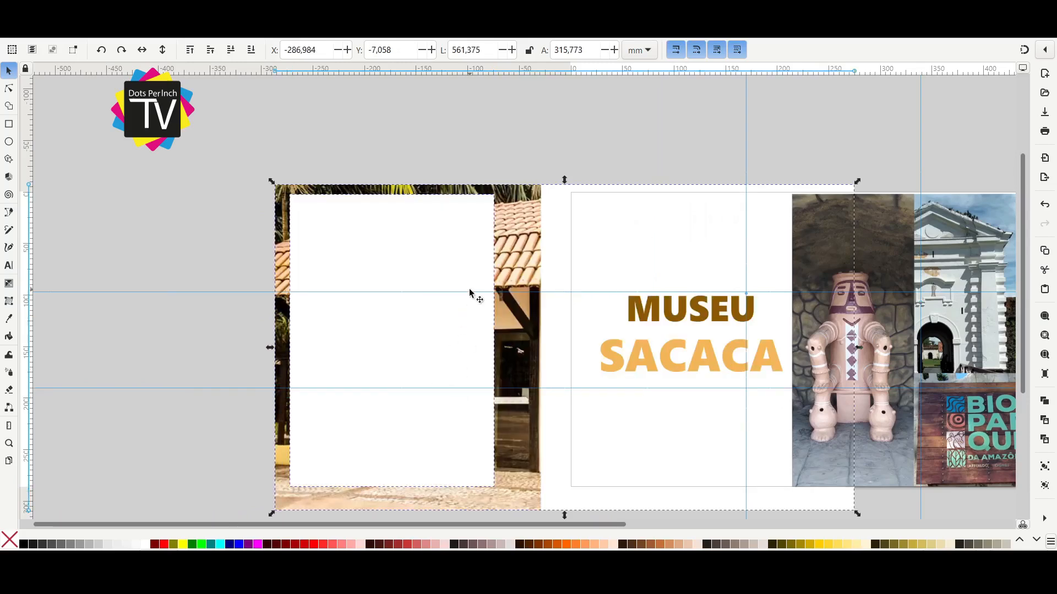
drag(498, 340, 424, 369)
drag(285, 341, 304, 341)
drag(366, 491, 387, 467)
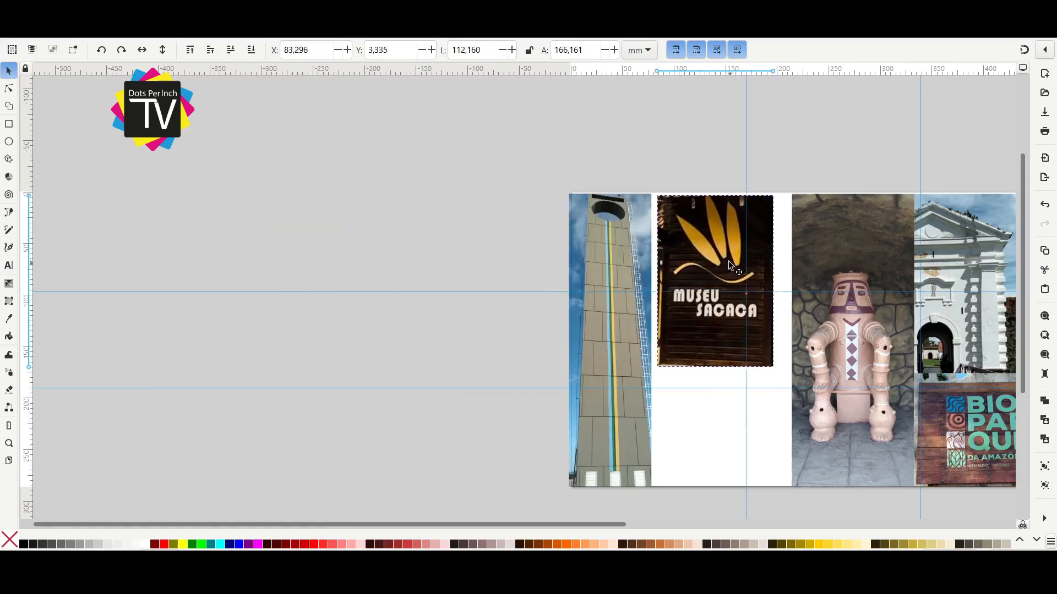
drag(730, 263, 725, 259)
drag(795, 280, 665, 242)
Re-crop the Bioparque photo closely around its sign and place it directly beneath the Museu Sacaca photo.
drag(845, 388, 326, 333)
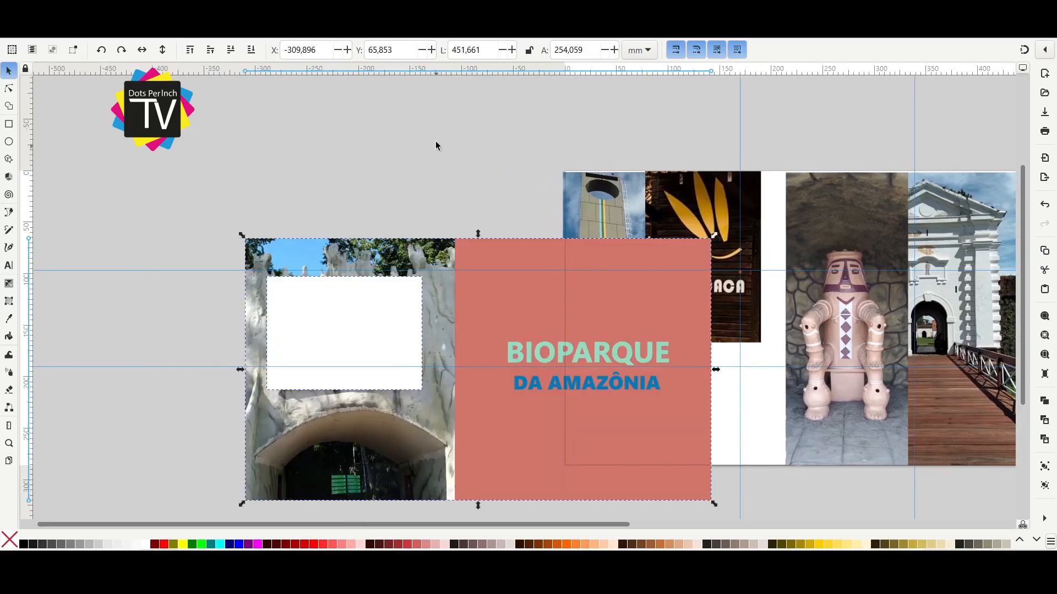
drag(423, 275, 408, 287)
drag(266, 393, 286, 385)
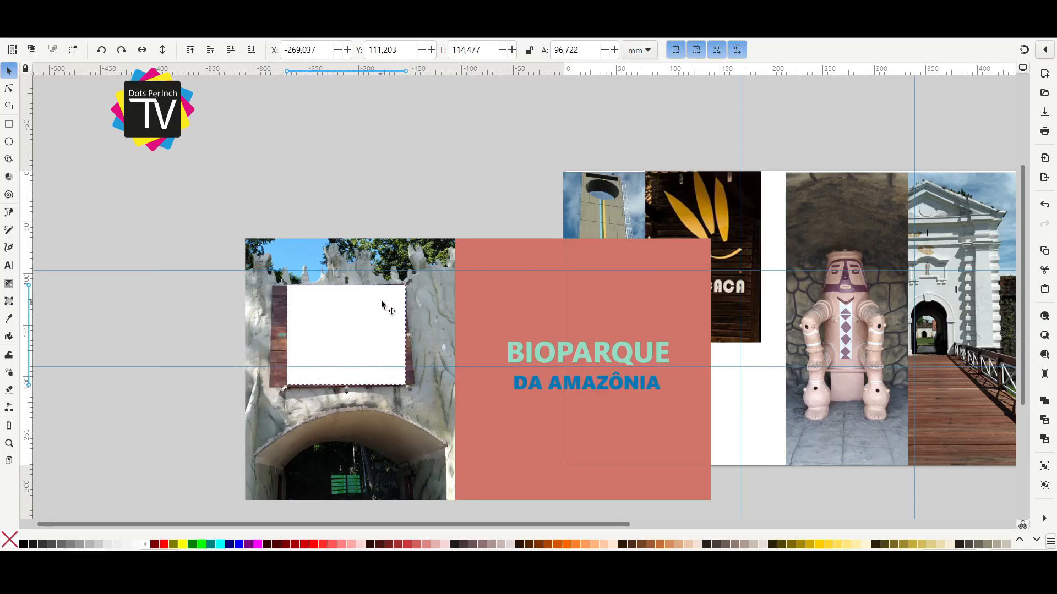
drag(410, 282, 398, 286)
shift+click(448, 278)
key(ctrl+7)
drag(381, 338, 712, 405)
Scale the Museu Sacaca and Bioparque photos together to about 122 mm wide, filling the page height.
drag(759, 442, 764, 450)
shift+click(705, 312)
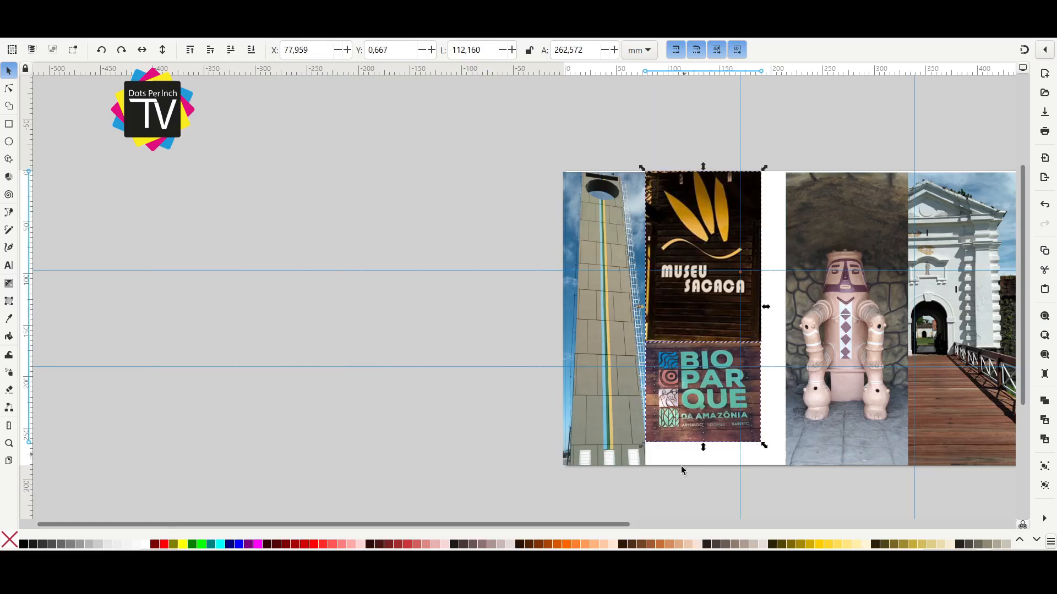
scroll(691, 433, up, 3)
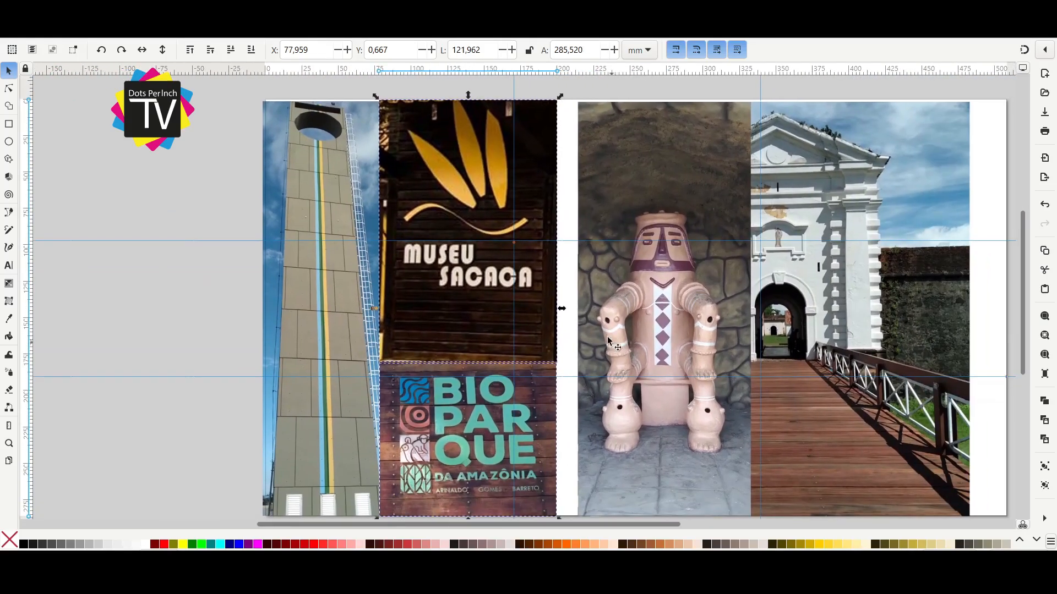
Fit the Marco Zero photo to the page's top-left corner at about 78 by 286 mm and extend the Museu Sacaca photo to the page's top edge.
click(318, 172)
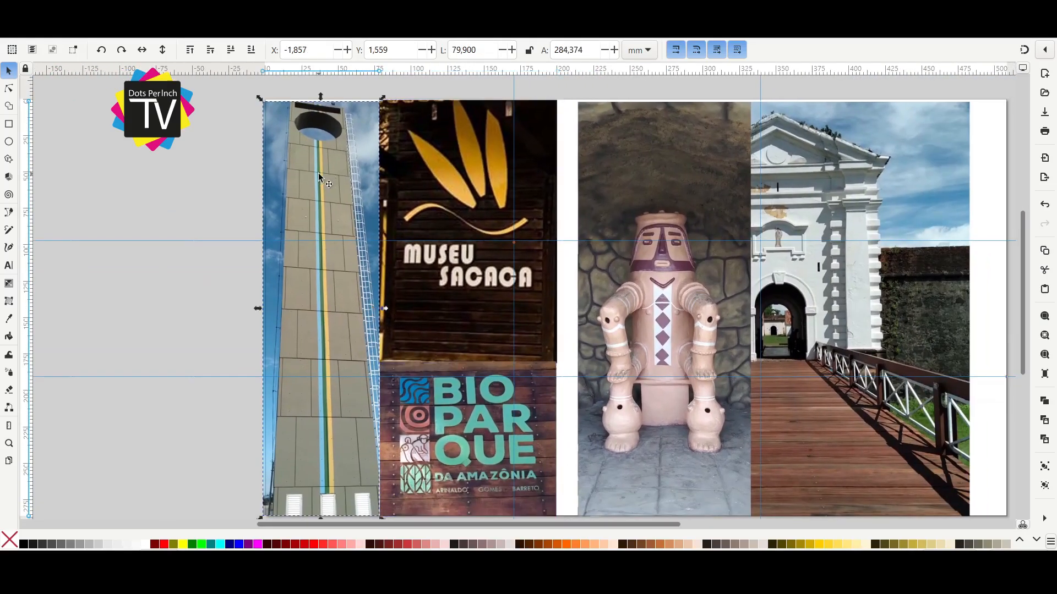
scroll(301, 235, up, 4)
drag(241, 236, 253, 226)
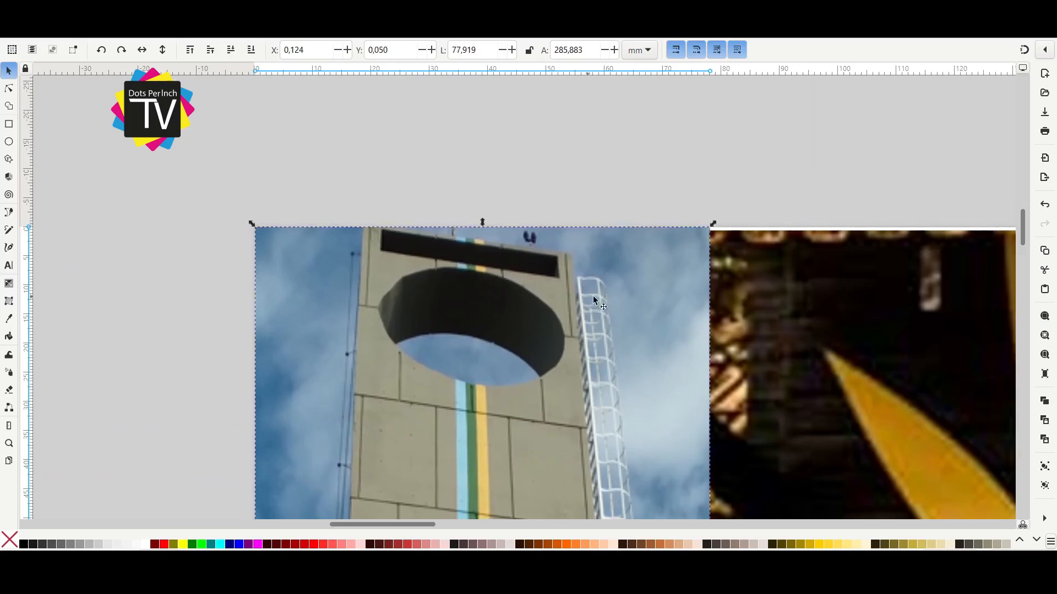
click(892, 296)
drag(893, 306, 451, 298)
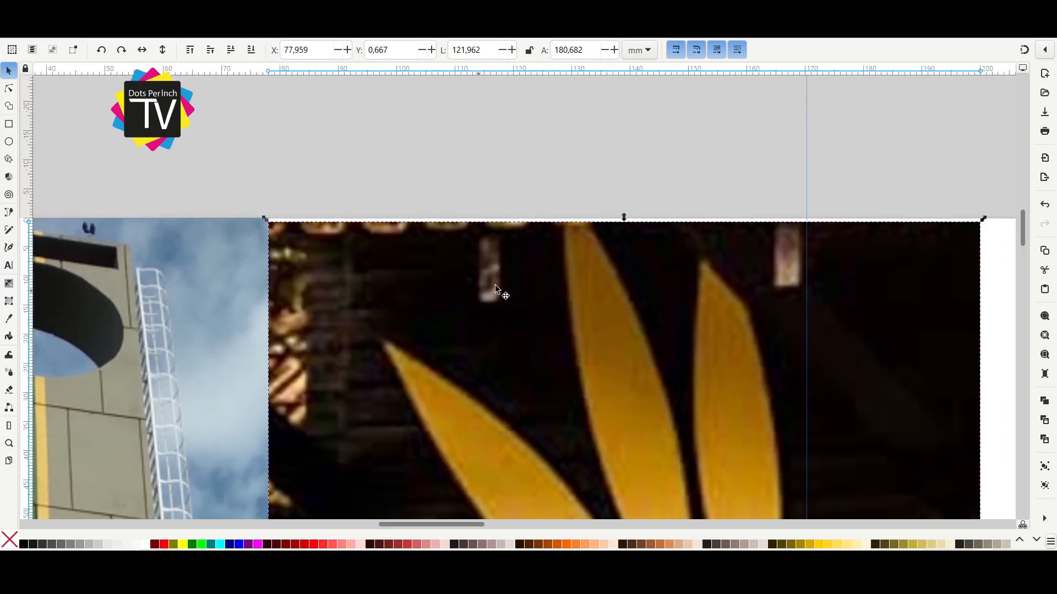
drag(624, 220, 625, 218)
Move the fortress photo out to the right of the page and fit the statue photo beside Museu Sacaca at full page height.
scroll(609, 314, down, 5)
drag(647, 365, 453, 239)
click(516, 471)
click(567, 348)
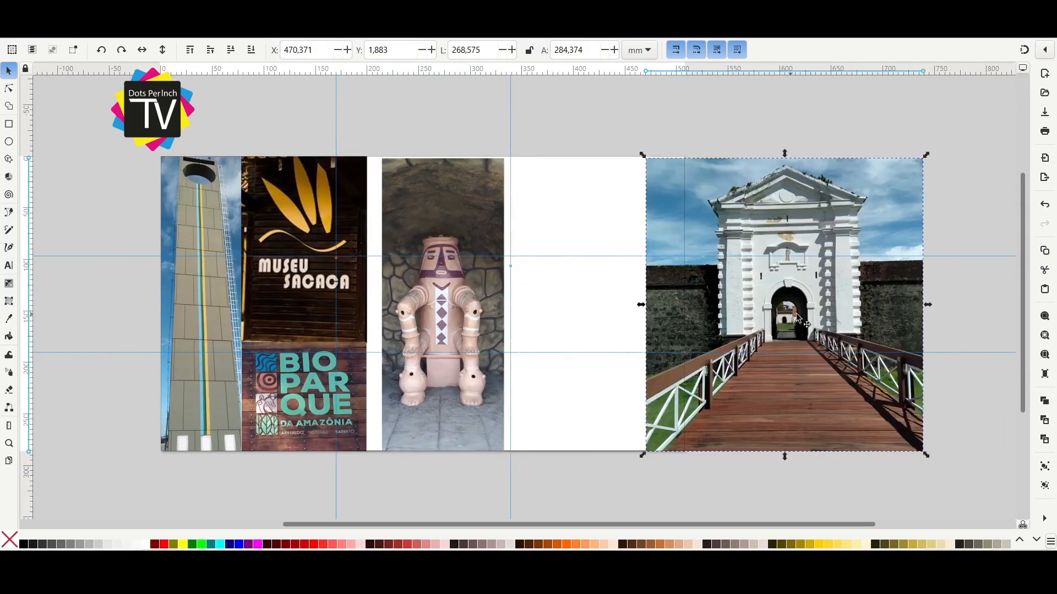
drag(796, 317, 903, 314)
click(458, 314)
drag(457, 330, 442, 329)
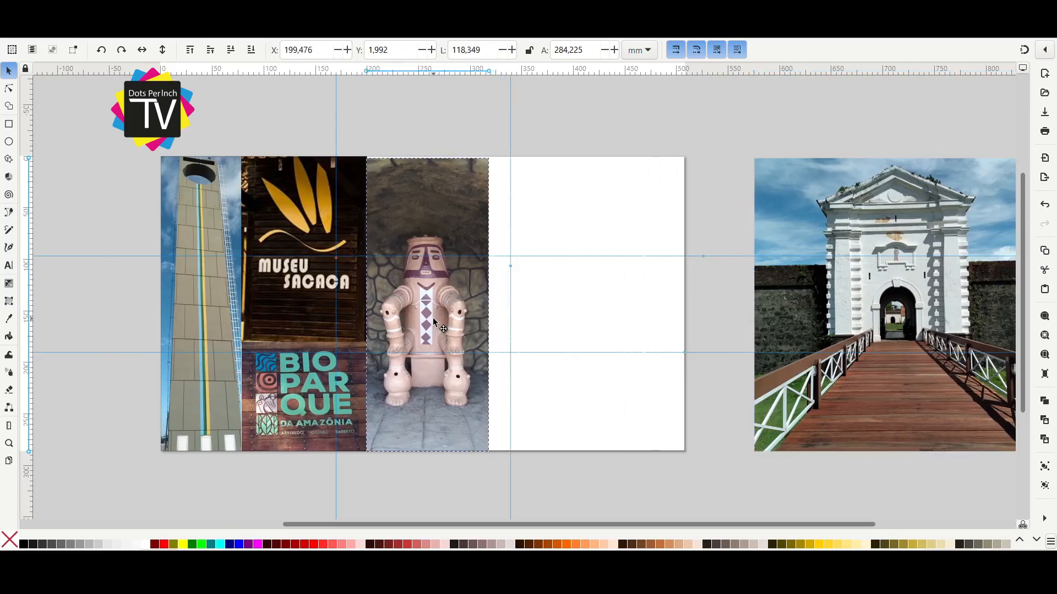
drag(494, 154, 497, 158)
Re-crop the statue photo on both sides to about 86 mm wide and place it back against the Museu Sacaca photo.
drag(439, 260, 516, 288)
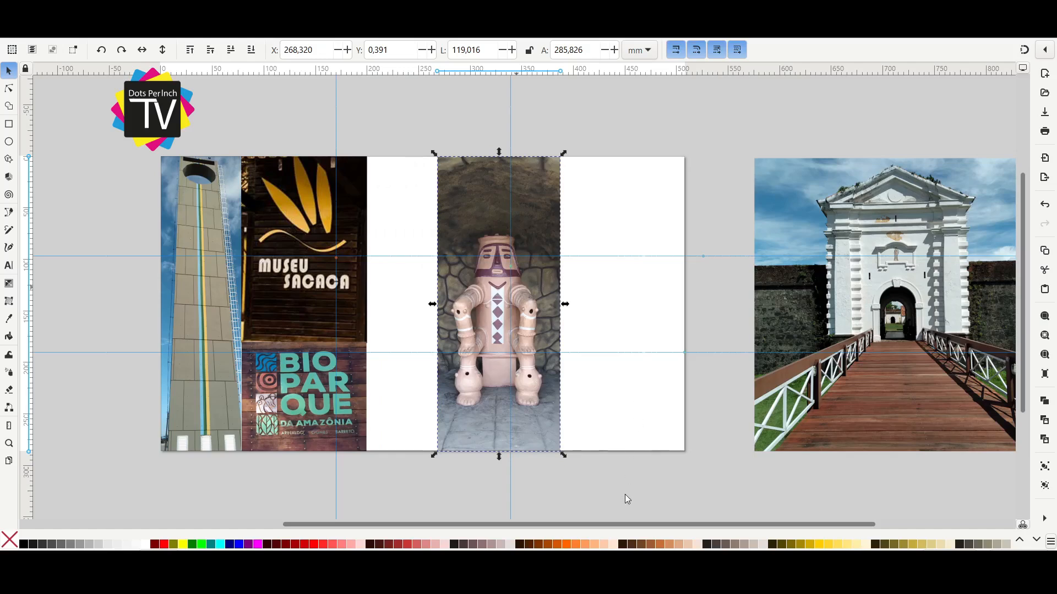
drag(565, 304, 545, 314)
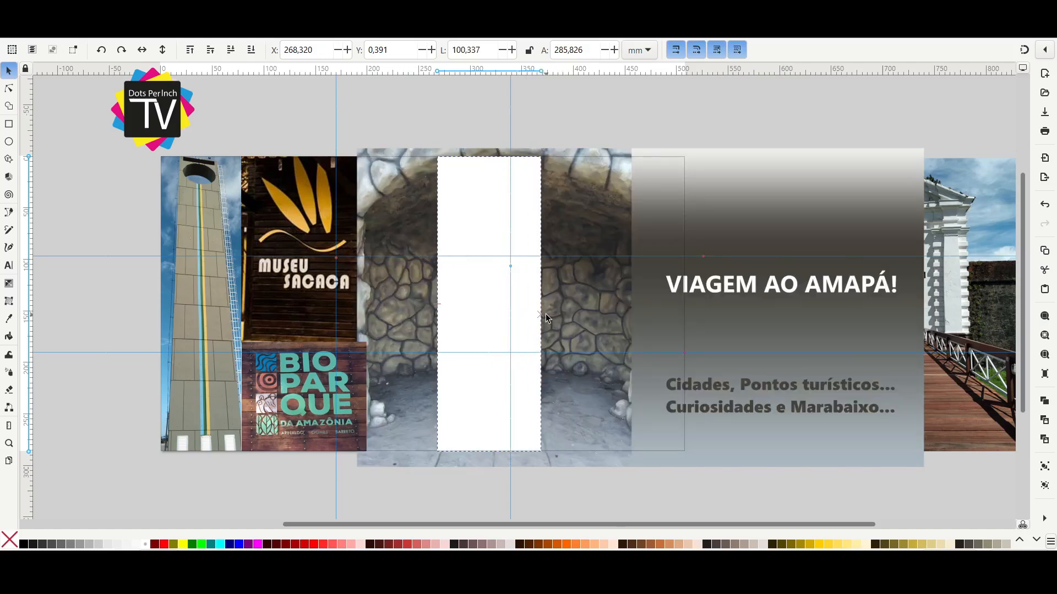
mouse_move(439, 304)
mouse_down()
mouse_move(474, 306)
mouse_move(452, 306)
mouse_up()
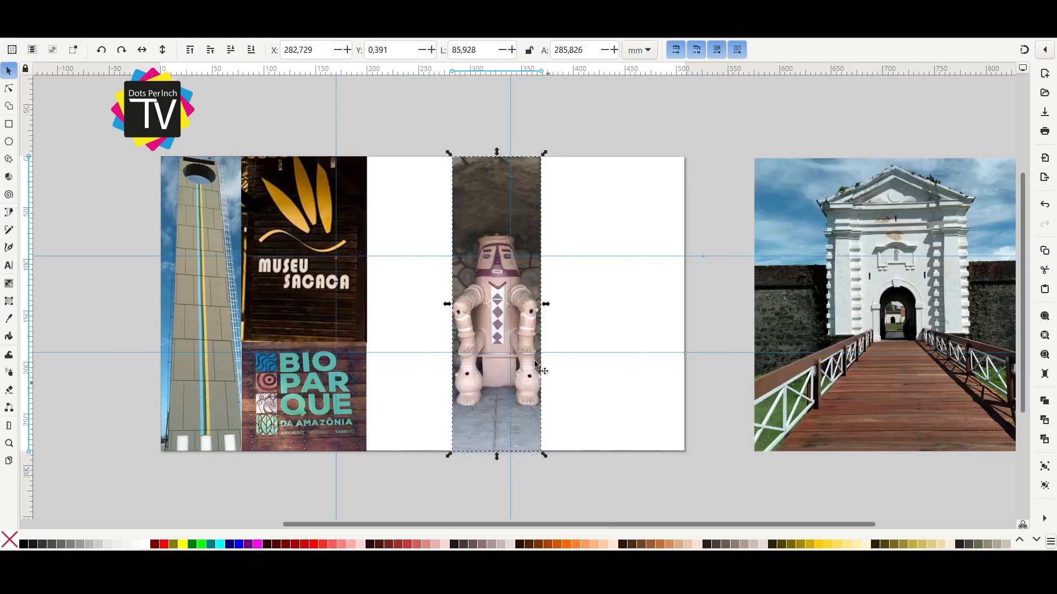
drag(527, 329, 434, 332)
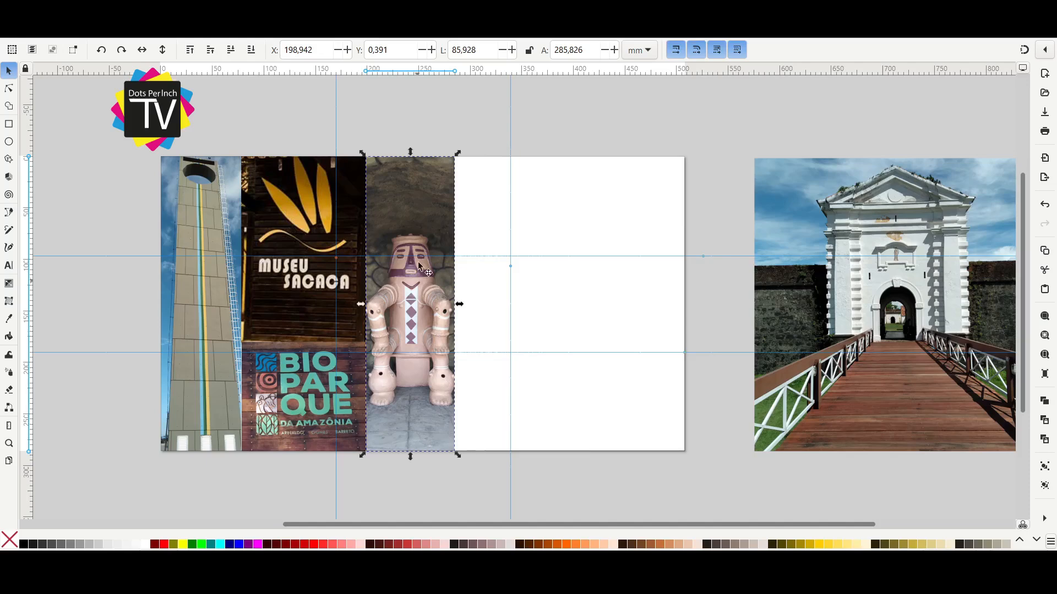
scroll(385, 308, right, 3)
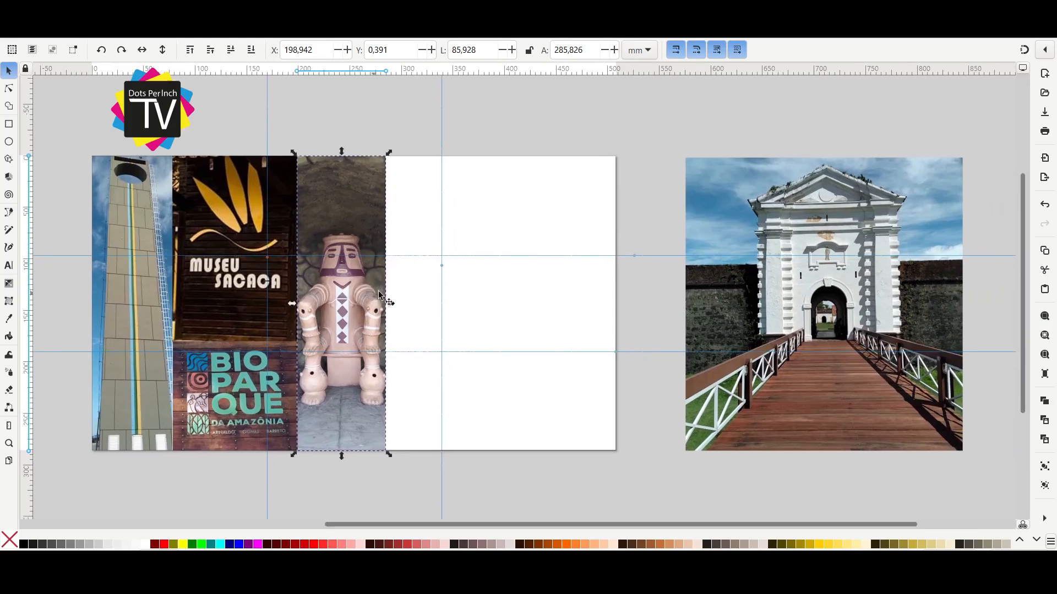
drag(388, 317, 378, 315)
Crop the fortress photo to its right half, about 137 mm wide, and move it onto the page beside the statue.
scroll(348, 296, right, 6)
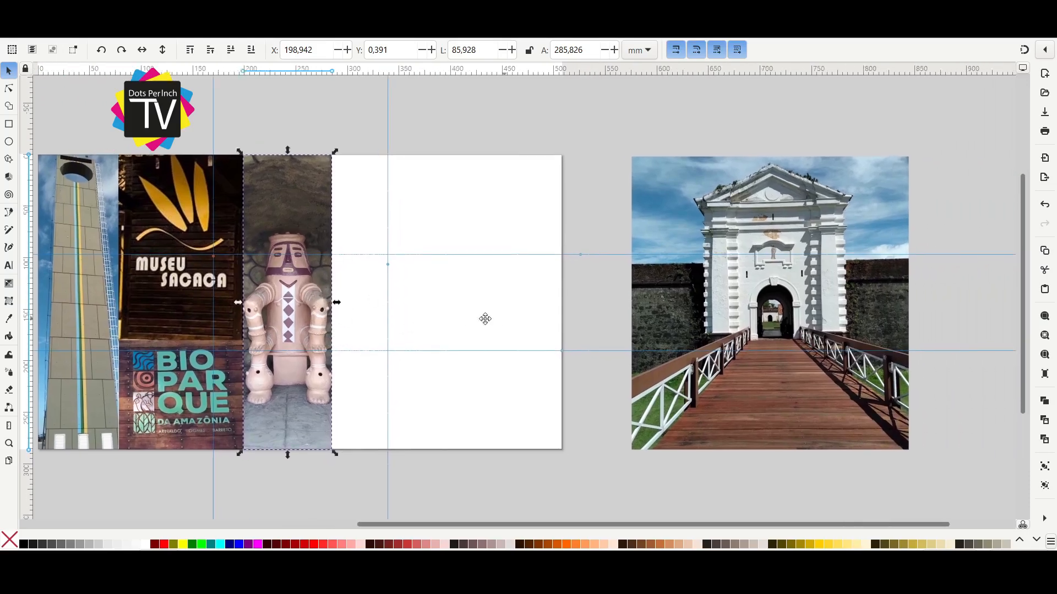
click(741, 303)
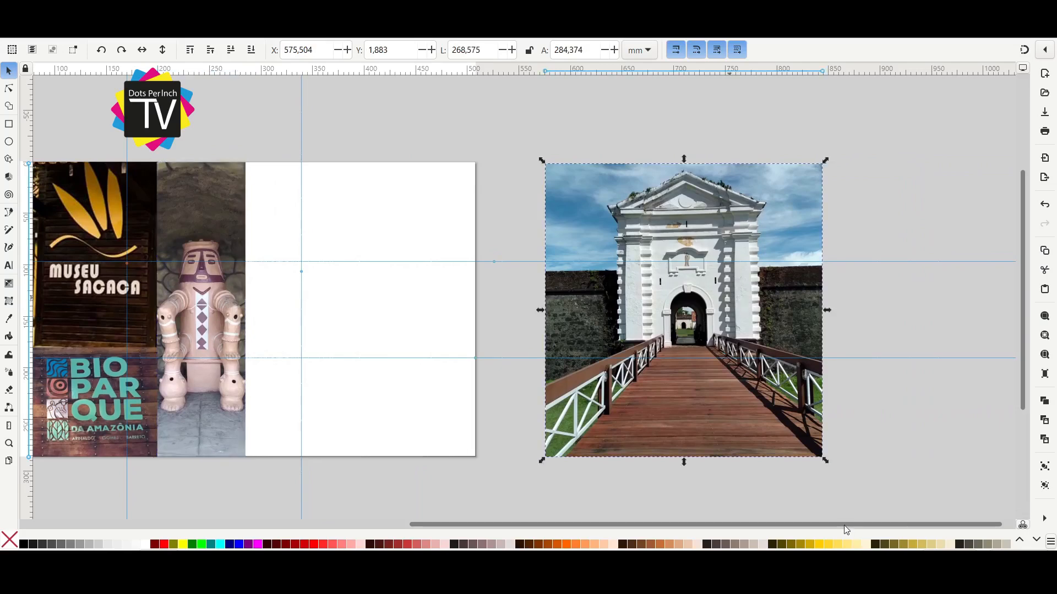
scroll(604, 328, right, 7)
drag(401, 309, 567, 315)
drag(536, 306, 536, 306)
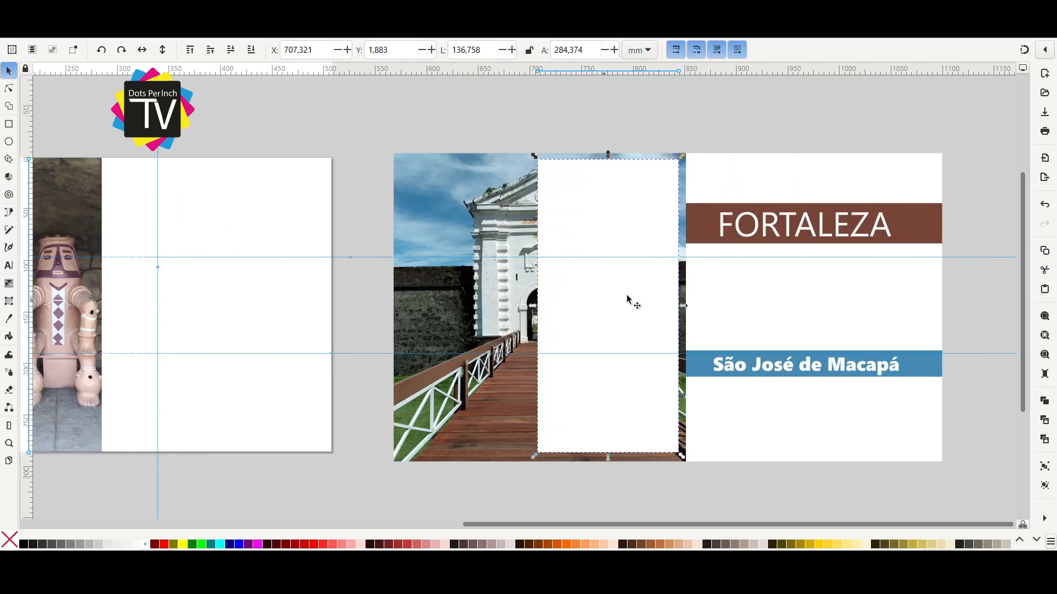
drag(681, 306, 602, 308)
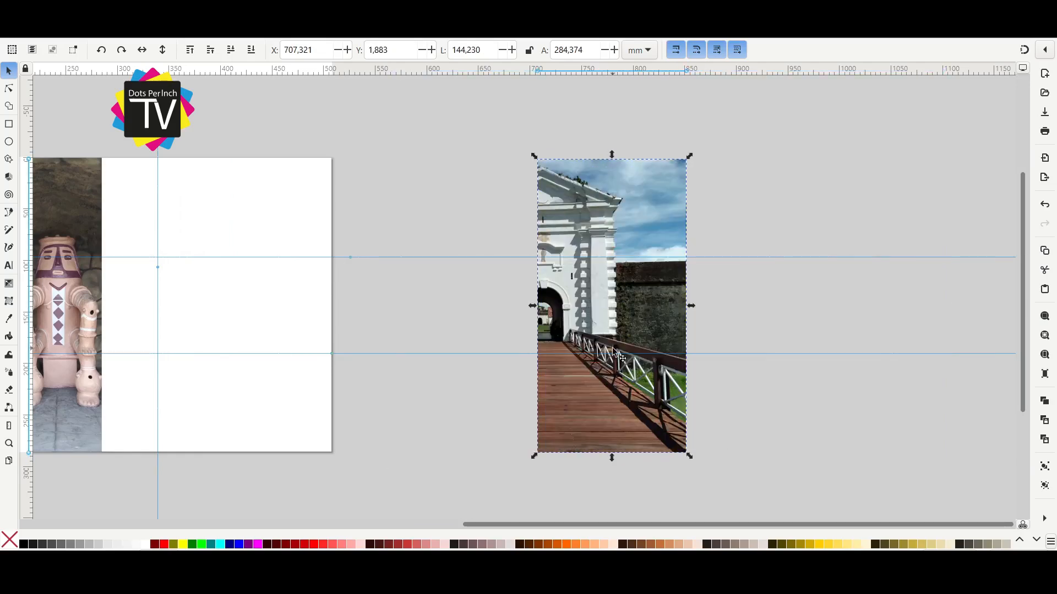
drag(615, 353, 174, 321)
Stretch the fortress photo to the full page height, about 145 by 286 mm, and move it back out to the right of the page.
scroll(234, 236, up, 1)
drag(234, 237, 411, 341)
scroll(455, 220, down, 1)
drag(310, 260, 755, 227)
scroll(418, 264, left, 5)
scroll(418, 264, up, 1)
drag(612, 282, 275, 274)
drag(586, 298, 611, 299)
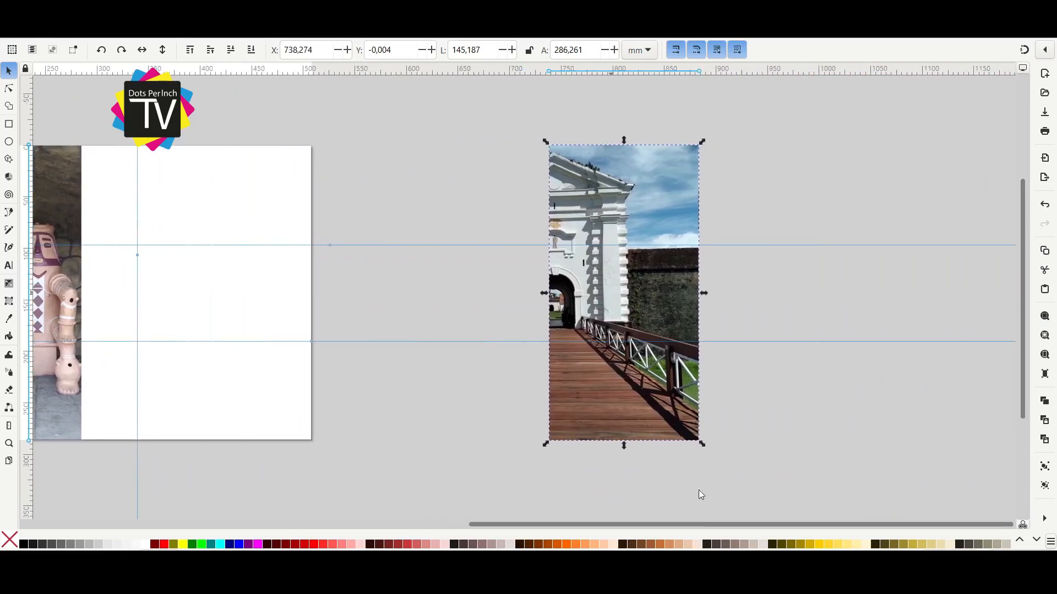
Shift the fortress crop to centre on the gate, about 146 mm wide, and place the photo beside the statue.
click(698, 527)
click(653, 113)
click(580, 280)
drag(546, 294, 474, 297)
drag(706, 296, 641, 300)
click(532, 260)
click(589, 477)
drag(566, 261, 174, 255)
drag(174, 255, 644, 261)
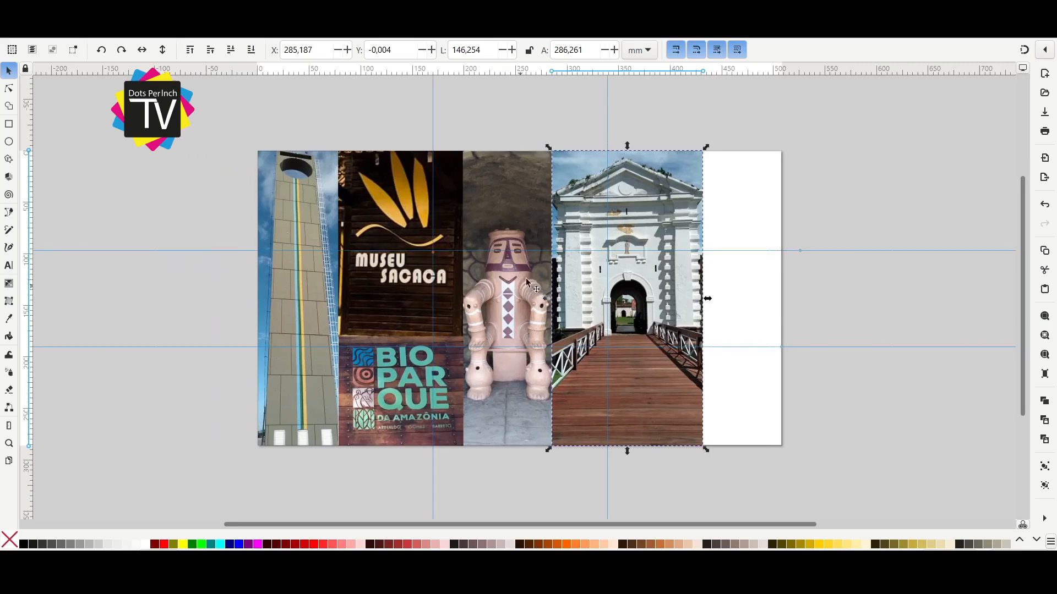
click(814, 304)
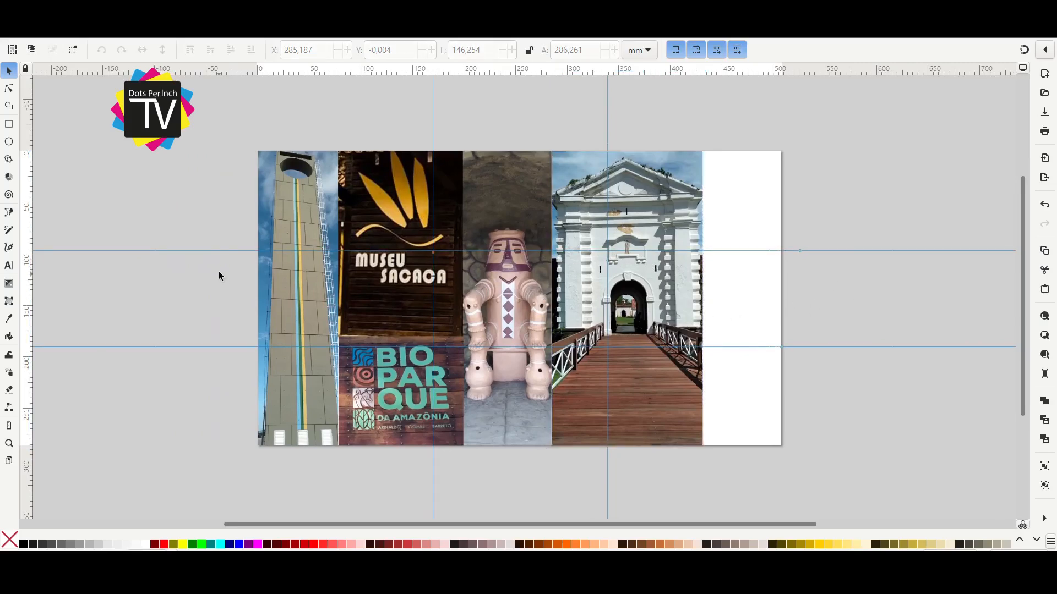
Slide the Marco Zero photo out to the left of the page and release its clip.
click(282, 326)
drag(281, 325, 93, 326)
drag(178, 370, 429, 381)
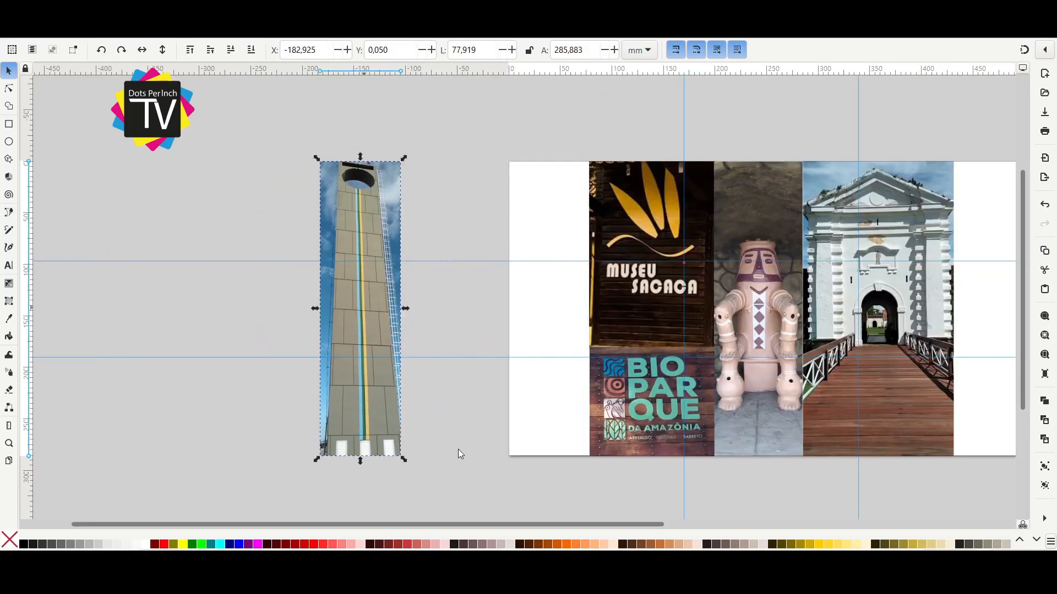
click(450, 524)
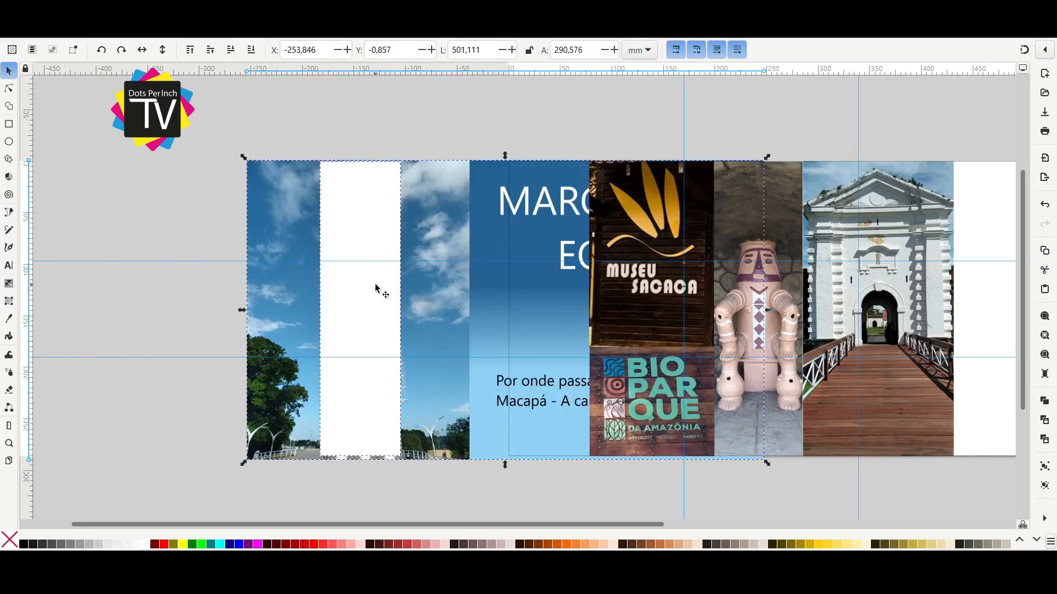
Narrow the Marco Zero crop to about 62 mm wide, re-clip the photo and return it to the page's left edge.
click(376, 306)
mouse_move(404, 310)
mouse_down()
mouse_move(384, 308)
mouse_move(400, 311)
mouse_up()
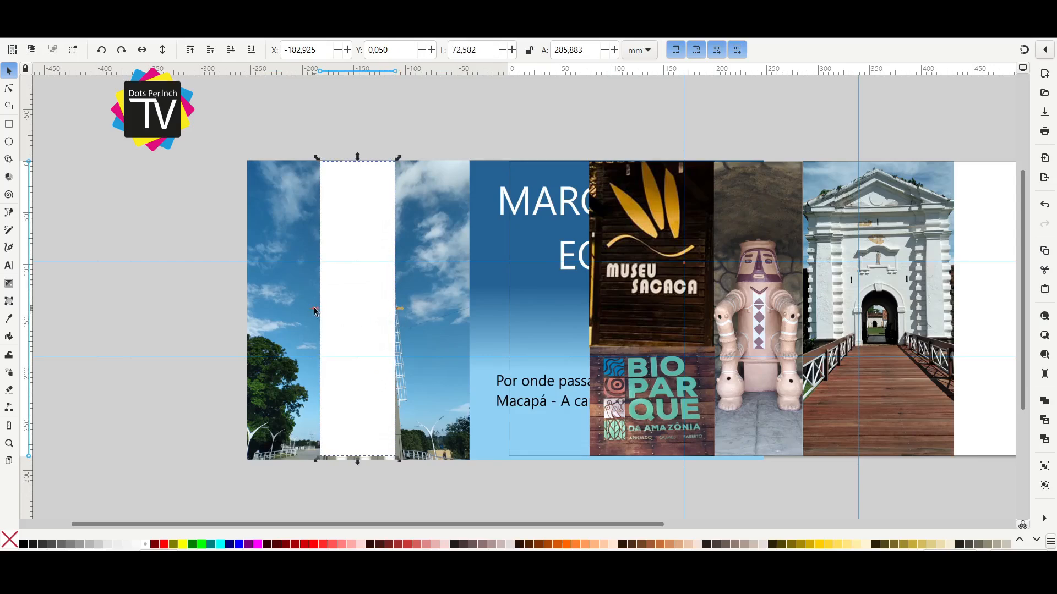
drag(317, 312, 327, 311)
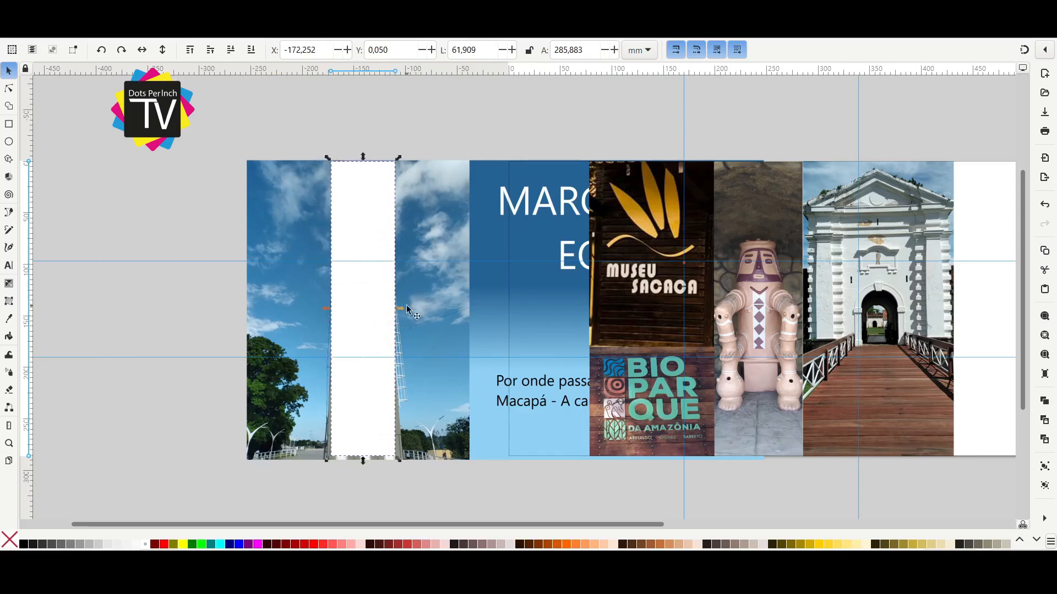
click(441, 315)
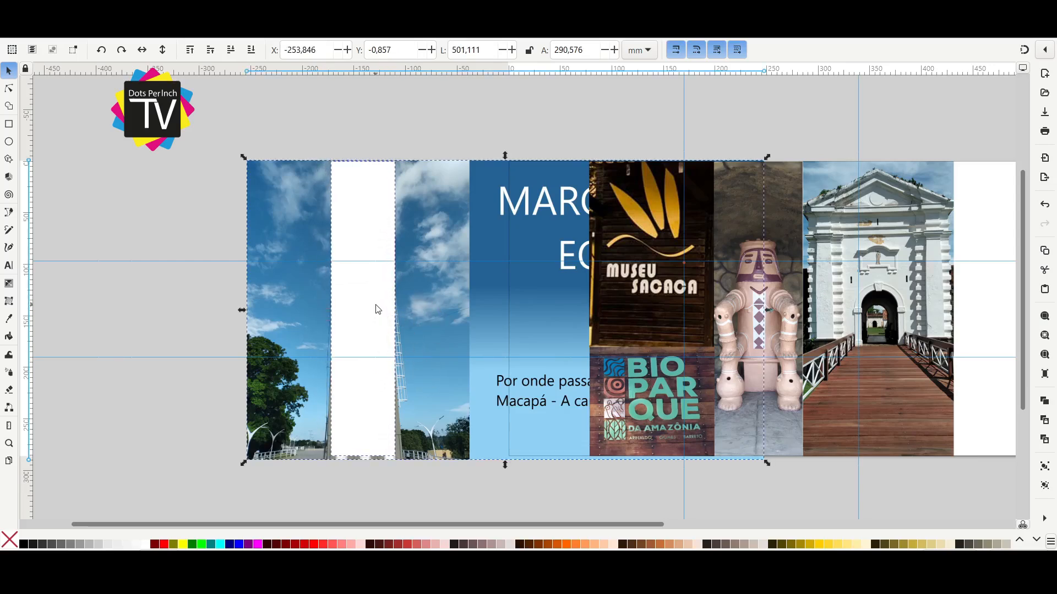
click(375, 305)
drag(371, 272, 559, 279)
scroll(561, 295, right, 2)
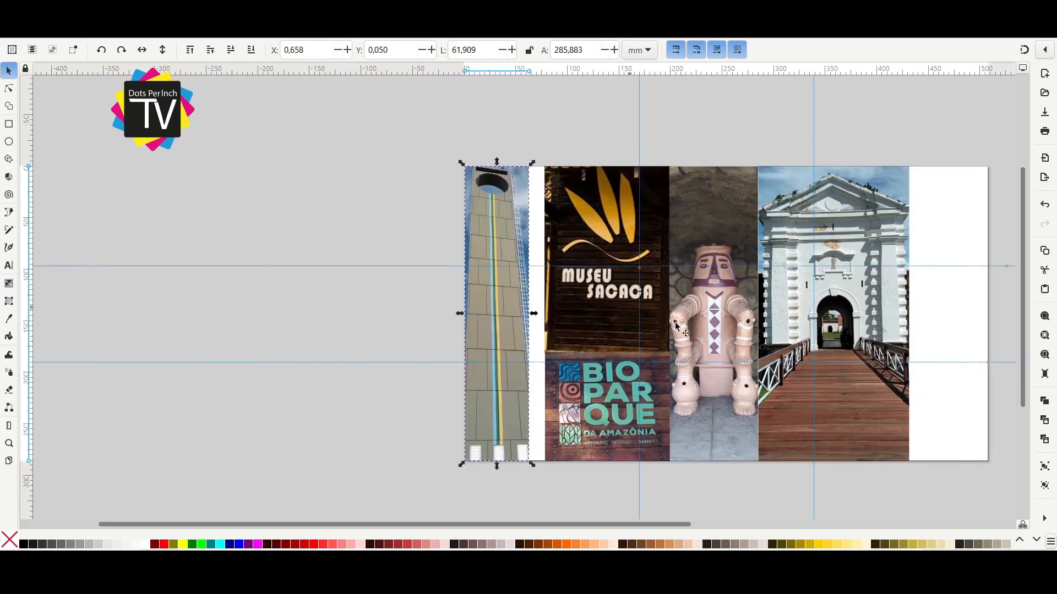
Rearrange the collage with Marco Zero set aside, the statue at the page's left edge and the fortress ending at the second vertical guide.
drag(635, 326, 518, 343)
drag(506, 338, 489, 336)
drag(504, 409, 489, 408)
drag(614, 326, 548, 323)
drag(366, 292, 385, 292)
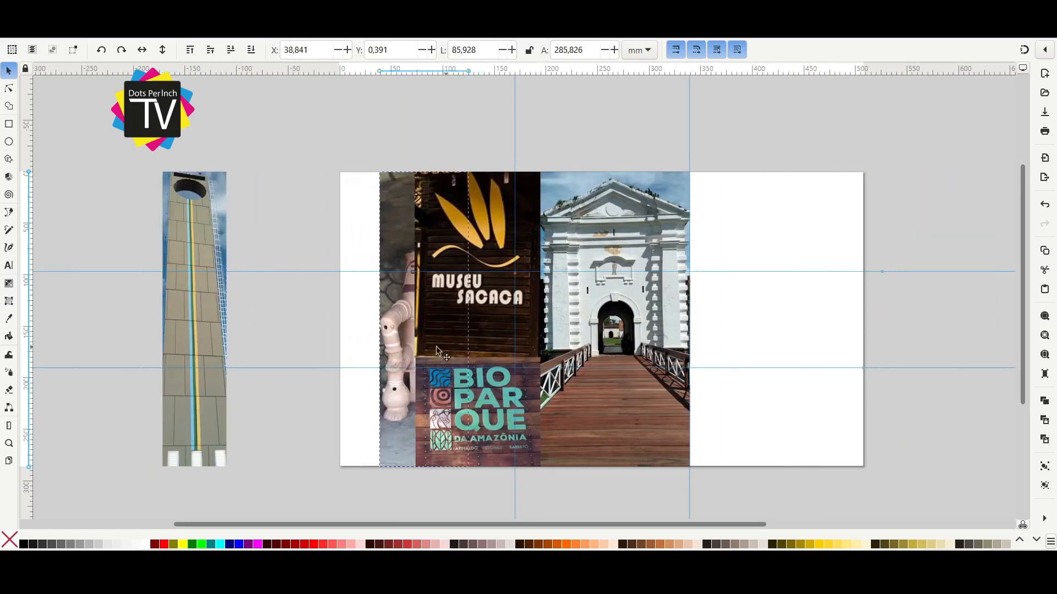
drag(446, 345, 405, 346)
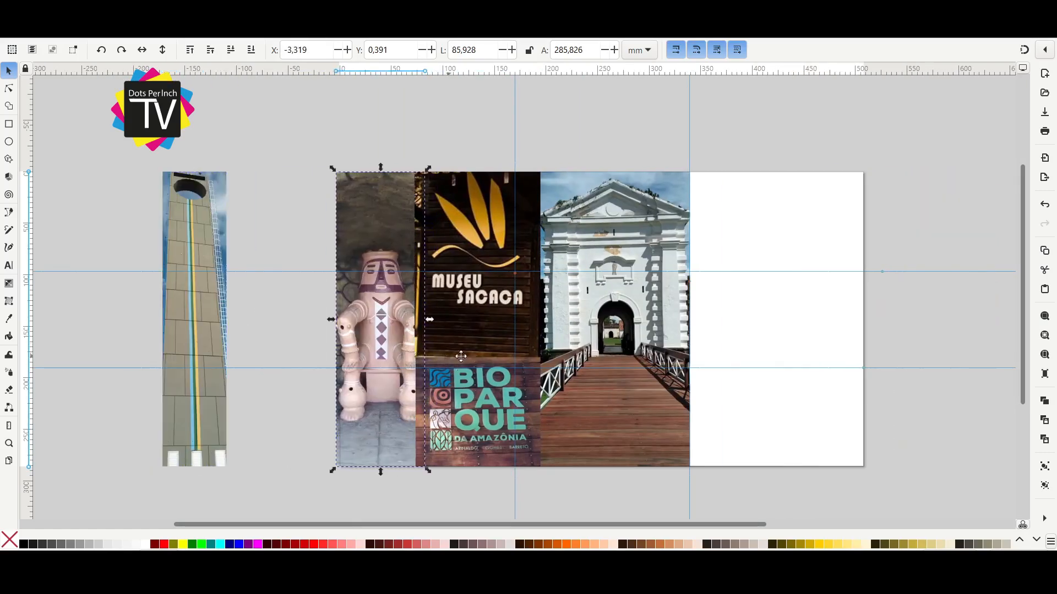
Re-crop the Marco Zero photo to a strip about 23 mm wide and place it between the statue and Museu Sacaca photos.
scroll(458, 348, left, 5)
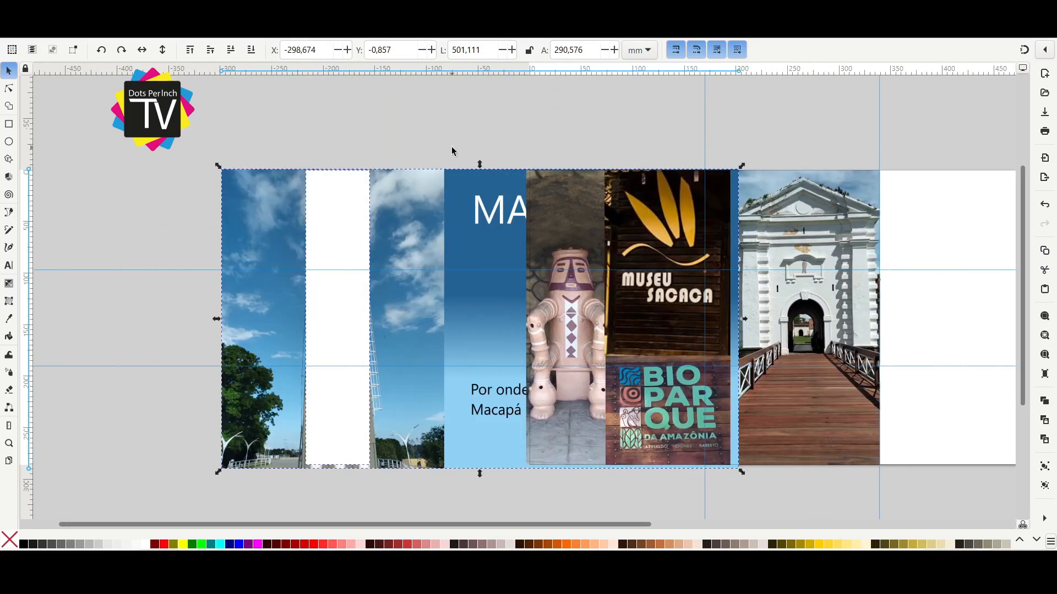
click(452, 151)
click(362, 306)
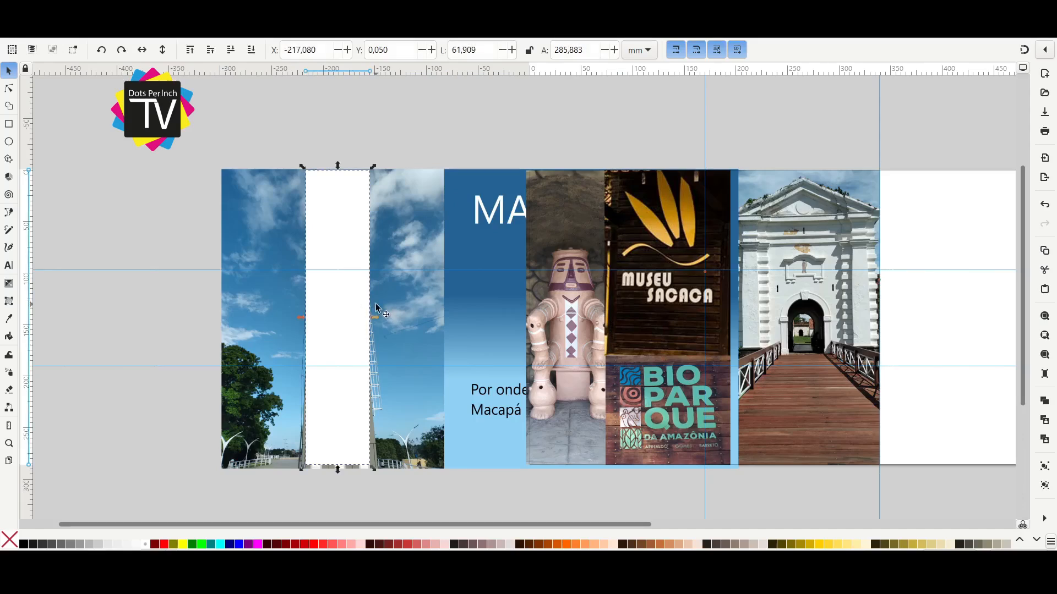
drag(375, 319, 311, 330)
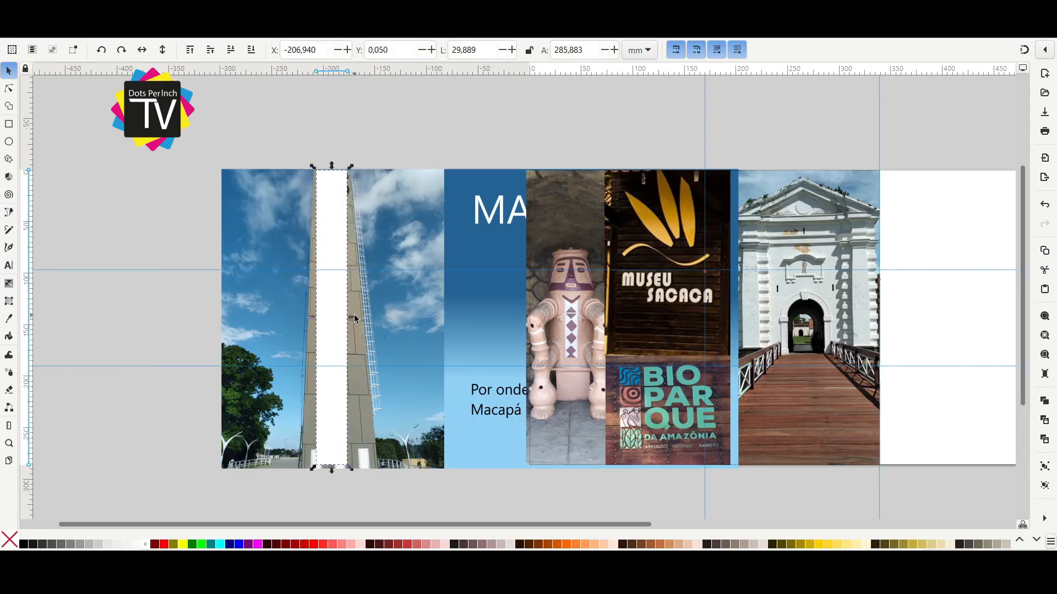
drag(353, 317, 642, 355)
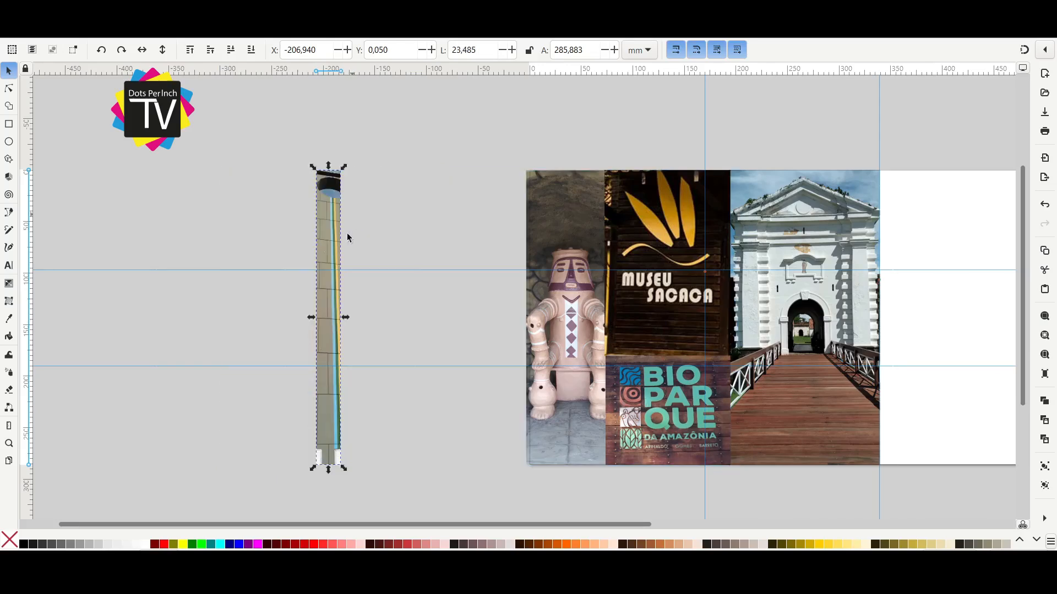
click(219, 48)
click(266, 222)
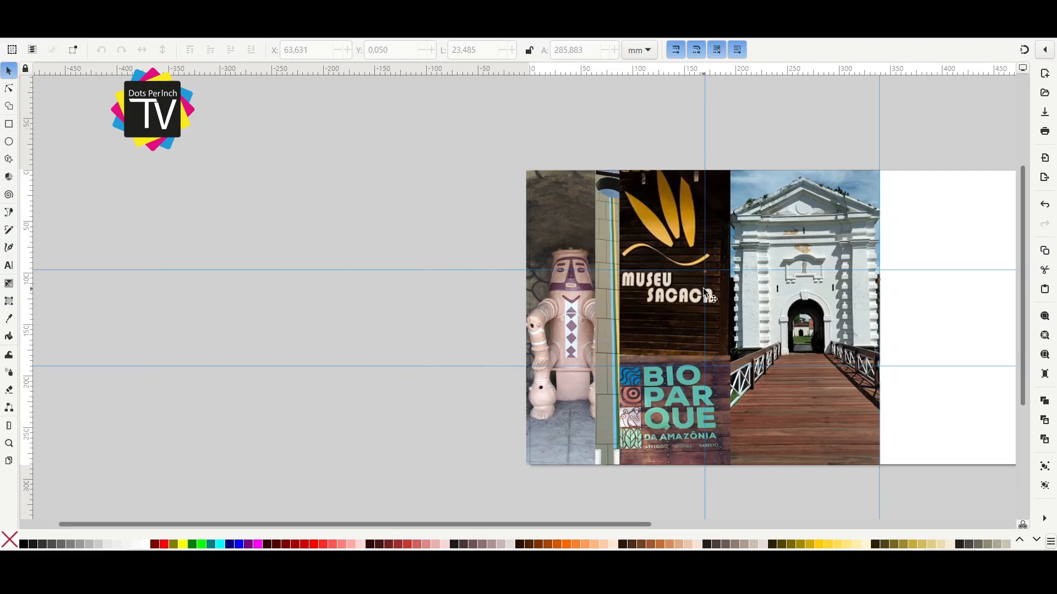
Shift the Marco Zero strip and the Museu Sacaca and Bioparque photos right to uncover the whole statue, and select the collage.
drag(702, 288, 479, 284)
click(444, 365)
drag(449, 323, 475, 323)
drag(384, 323, 400, 322)
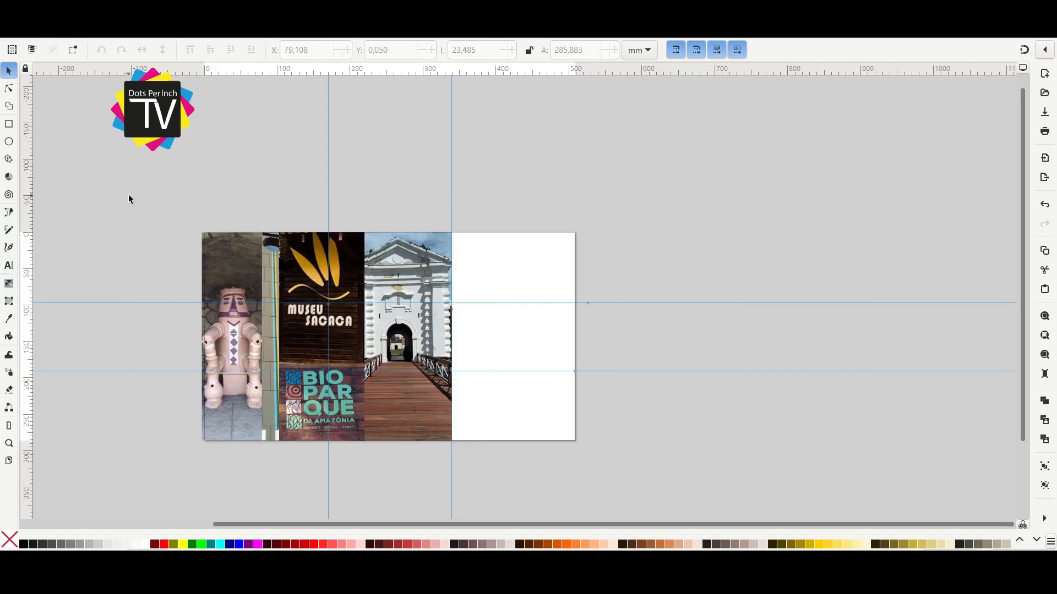
drag(129, 199, 511, 504)
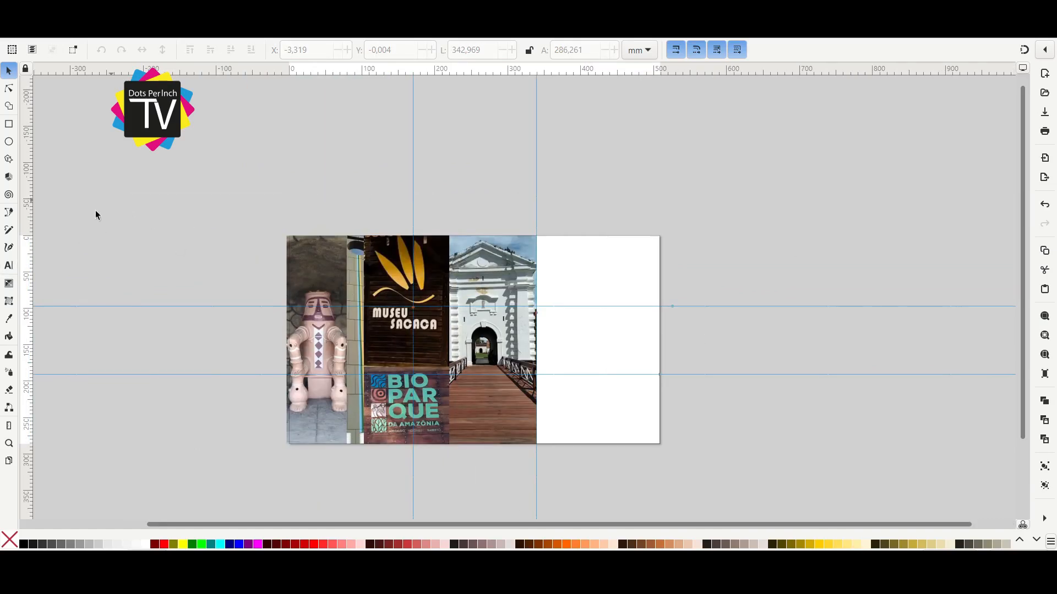
Write the text AMAPÁ above the page and set its font to Myriad Pro.
key(t)
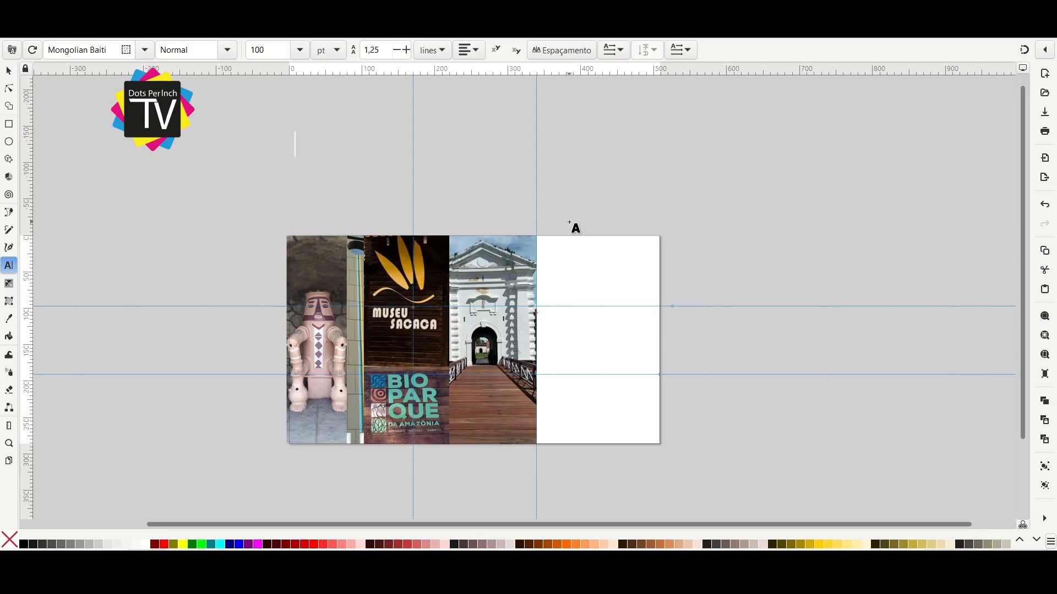
text(AMAPÁ)
key(BackSpace)
text(Á)
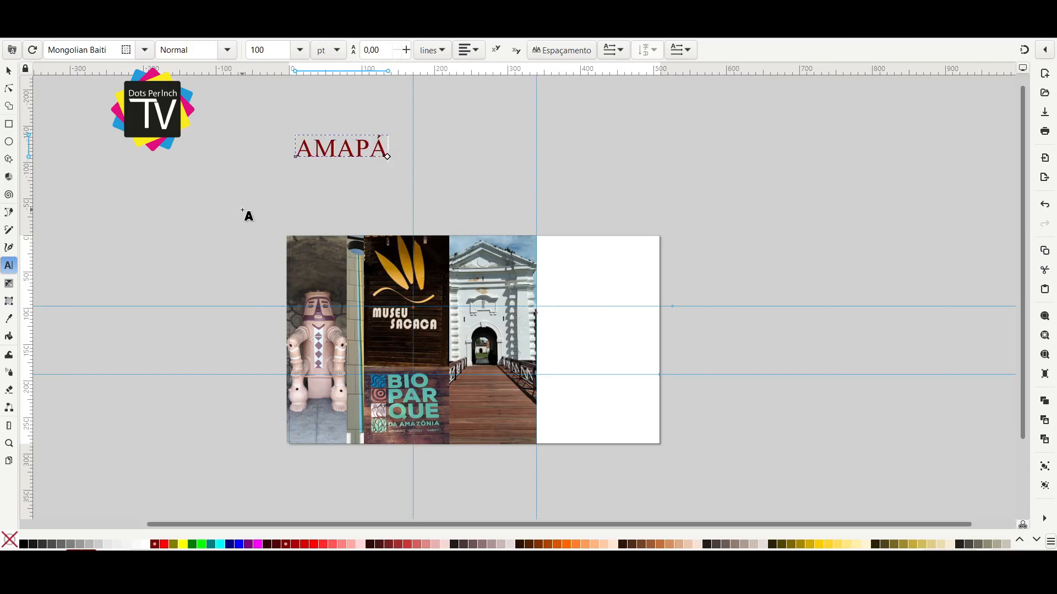
key(ctrl+a)
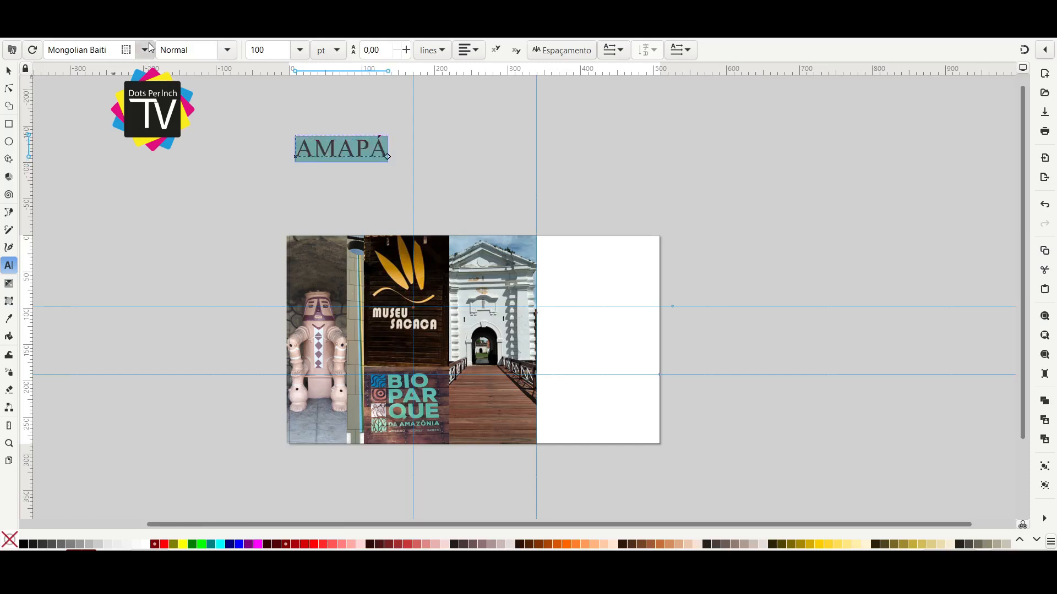
scroll(149, 48, down, 3)
scroll(149, 47, up, 1)
scroll(149, 47, down, 2)
Move AMAPÁ into the blank right third of the page and place a duplicate of it below.
click(9, 71)
drag(376, 160, 630, 336)
scroll(605, 318, up, 2)
scroll(648, 272, down, 1)
key(ctrl+d)
click(620, 270)
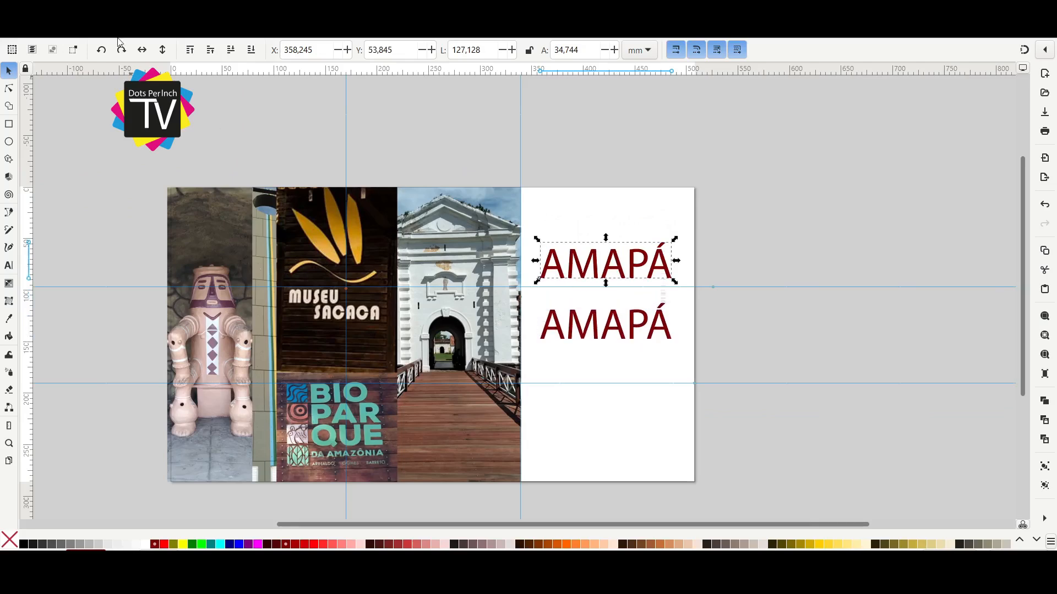
Change the lower AMAPÁ copy to read MACAPÁ.
drag(632, 323, 631, 329)
double_click(632, 330)
key(Home)
key(shift+Right)
key(shift+Right)
key(shift+Right)
key(shift+Right)
text(MACAP)
click(9, 71)
Rest MACAPÁ on the lower horizontal guide and AMAPÁ on the upper one.
scroll(589, 294, up, 2)
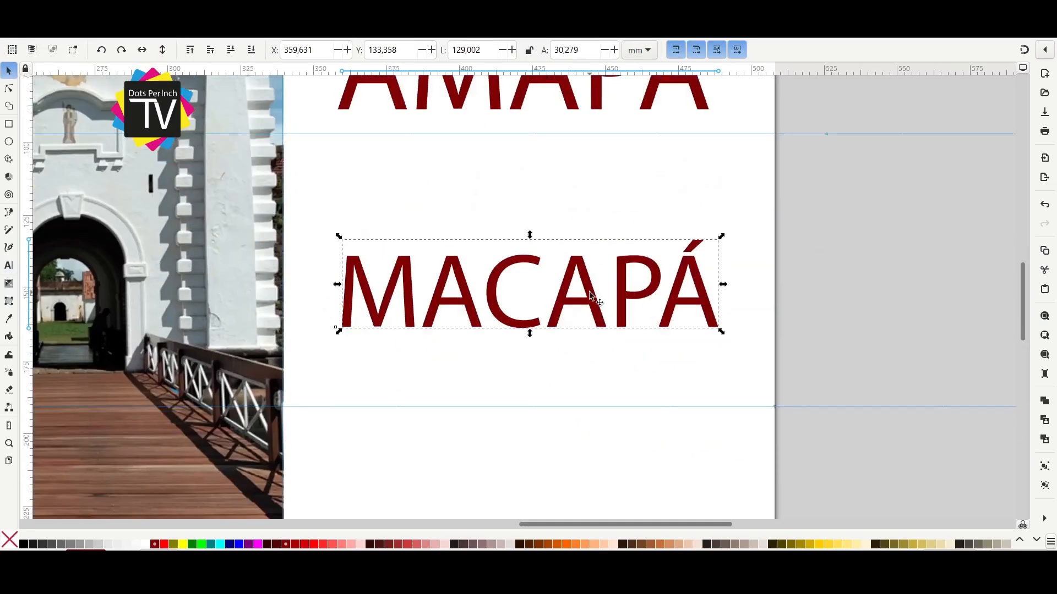
scroll(591, 296, down, 2)
drag(598, 360, 599, 373)
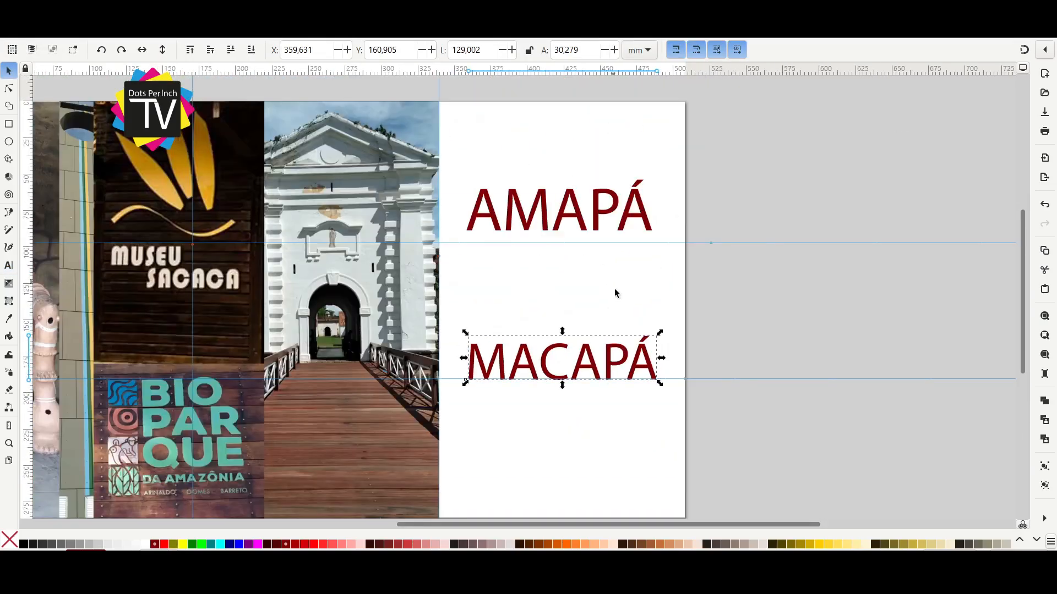
scroll(628, 292, left, 1)
drag(623, 218, 628, 237)
Add the text VISITE, scaled to about 37 mm wide, just above AMAPÁ.
scroll(630, 326, down, 3)
scroll(626, 287, up, 2)
click(619, 315)
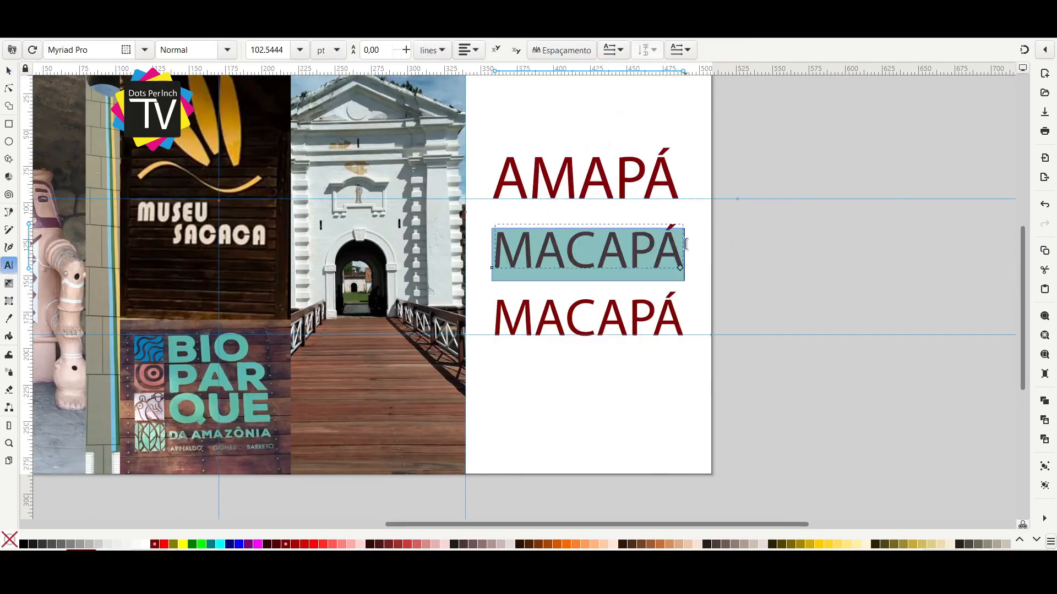
text(VISITE)
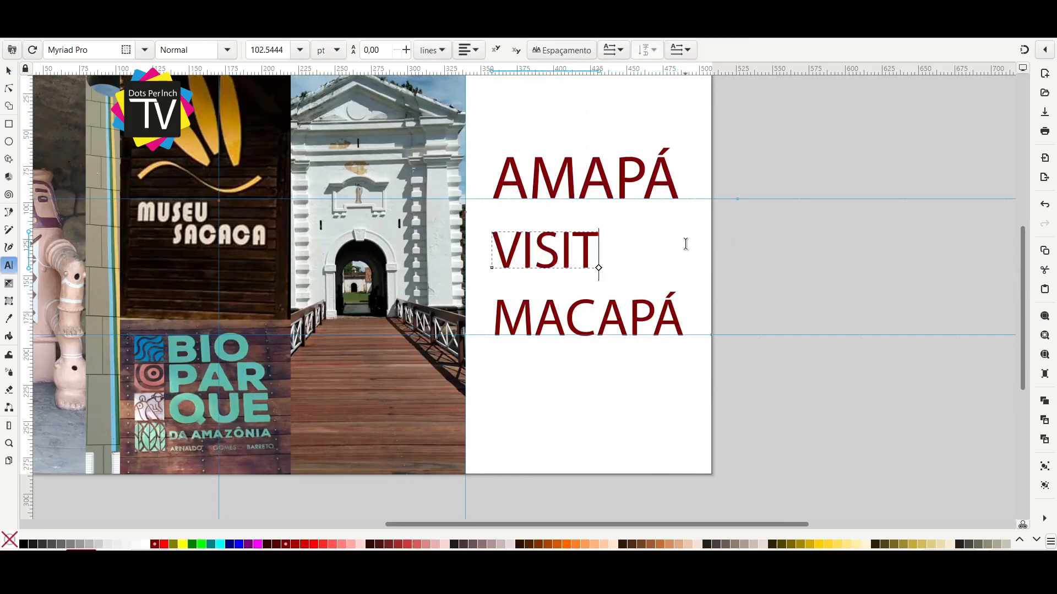
click(9, 71)
drag(629, 272, 681, 297)
scroll(620, 352, up, 3)
drag(620, 352, 606, 203)
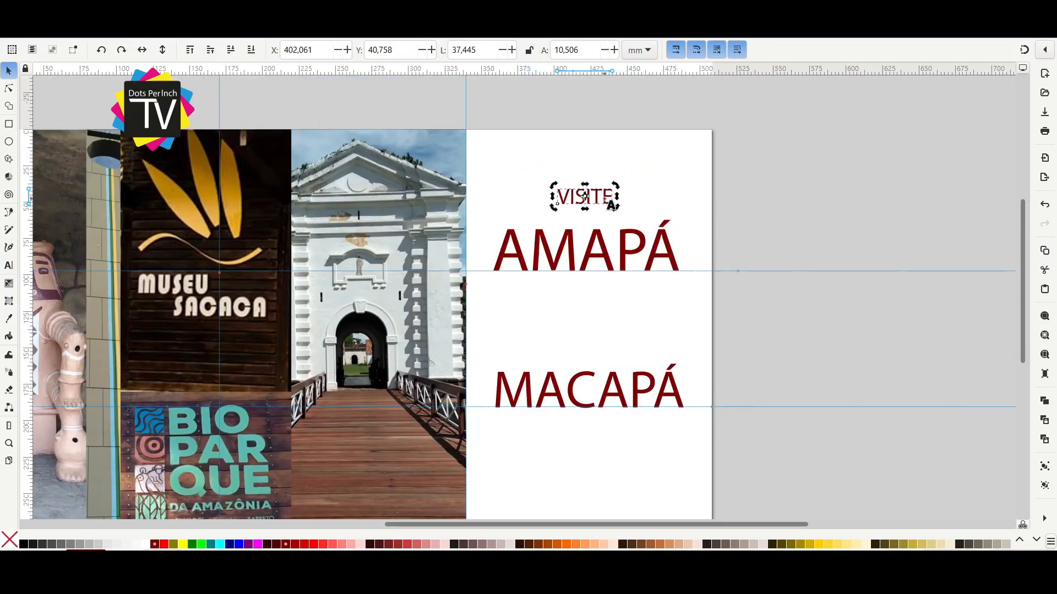
Make VISITE bold and enlarge it to about 56 mm wide, centered above AMAPÁ.
double_click(605, 202)
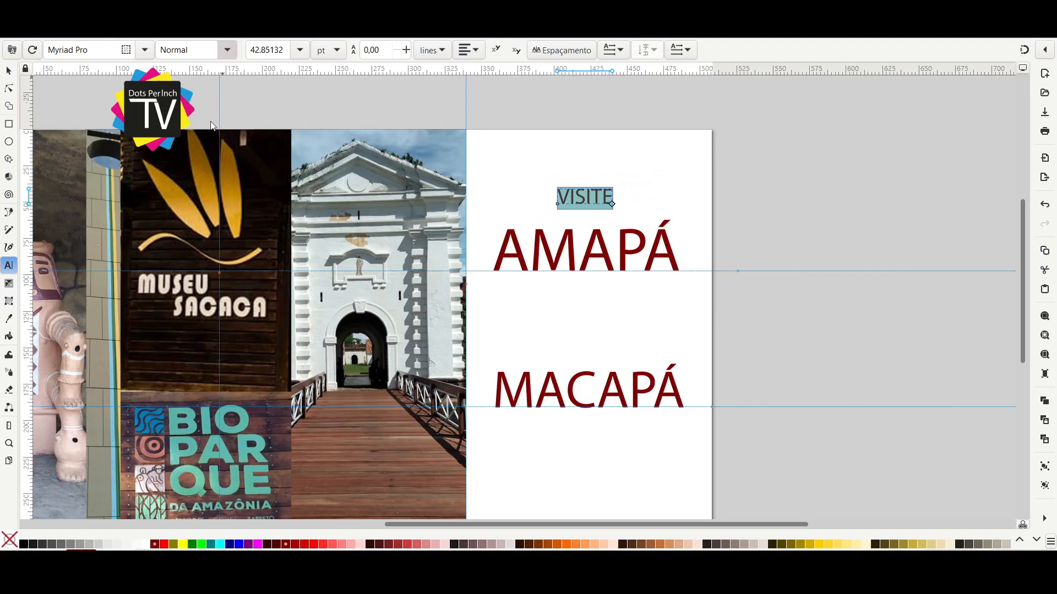
click(198, 194)
click(9, 71)
drag(594, 202, 630, 216)
drag(479, 161, 440, 118)
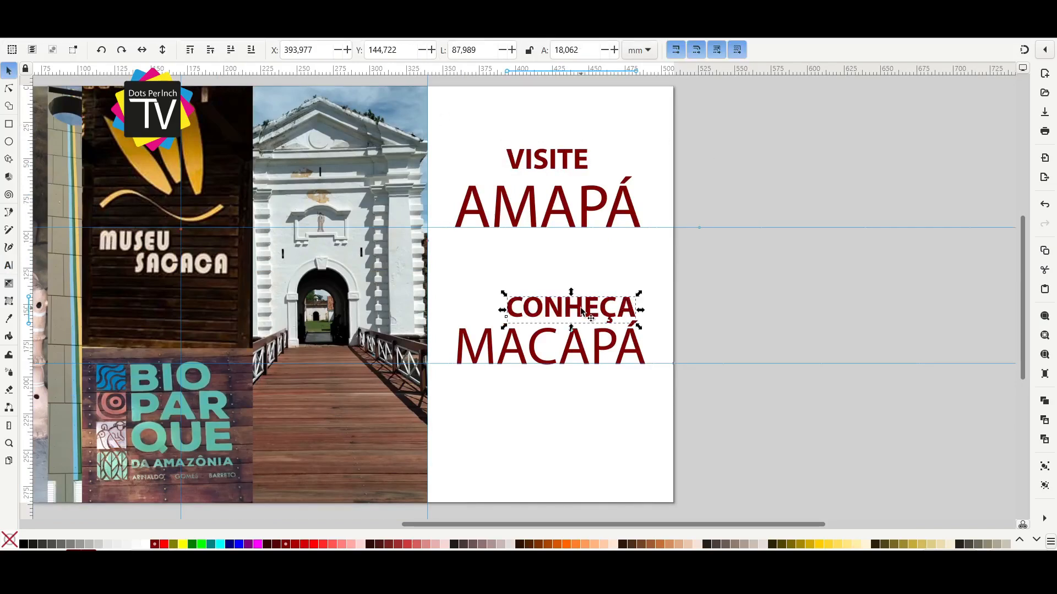
Add the word CONHEÇA above MACAPÁ in the same bold style as VISITE.
drag(582, 311, 563, 312)
click(724, 357)
scroll(724, 358, down, 1)
Draw a square of about 54 mm outside the page and stack two duplicates of it below.
drag(905, 321, 714, 325)
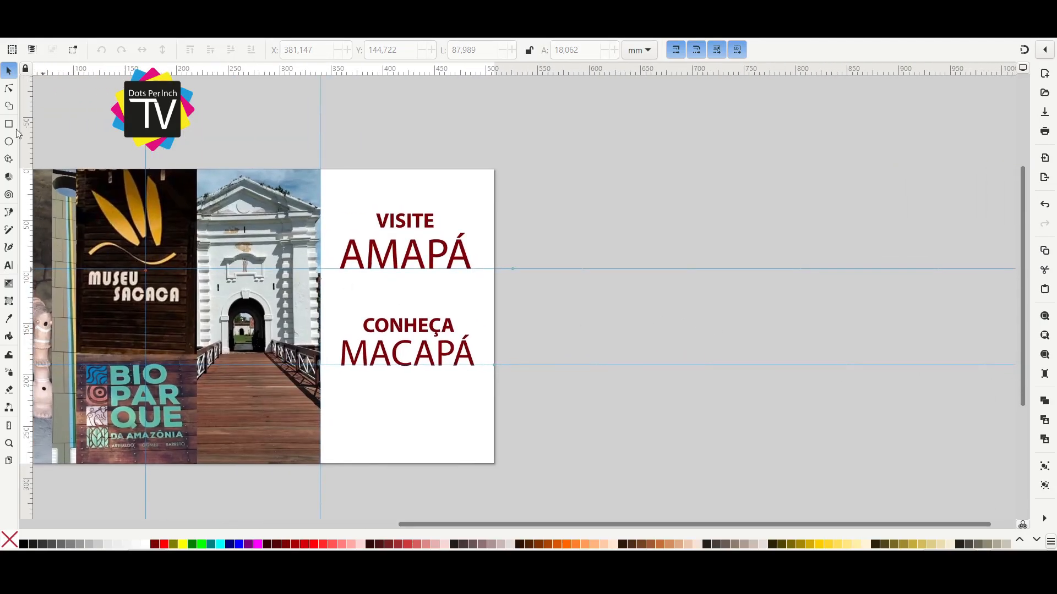
click(11, 125)
drag(689, 178, 718, 206)
key(space)
key(ctrl+d)
drag(699, 193, 699, 266)
key(ctrl+d)
drag(699, 266, 699, 343)
Fill the three squares blue, yellow and green from top to bottom.
click(671, 192)
click(229, 545)
key(Tab)
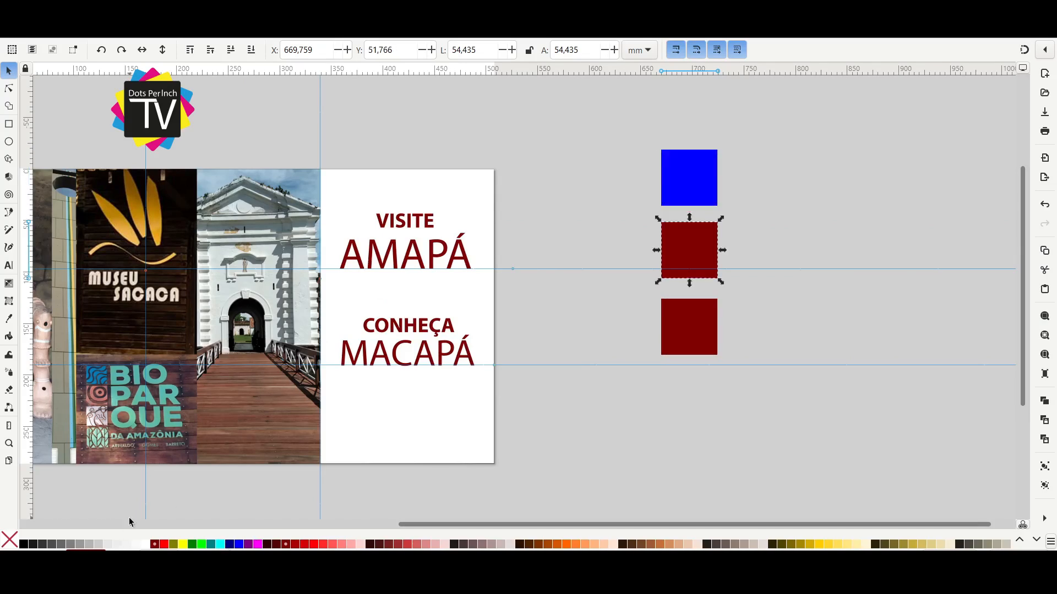
click(183, 545)
click(686, 314)
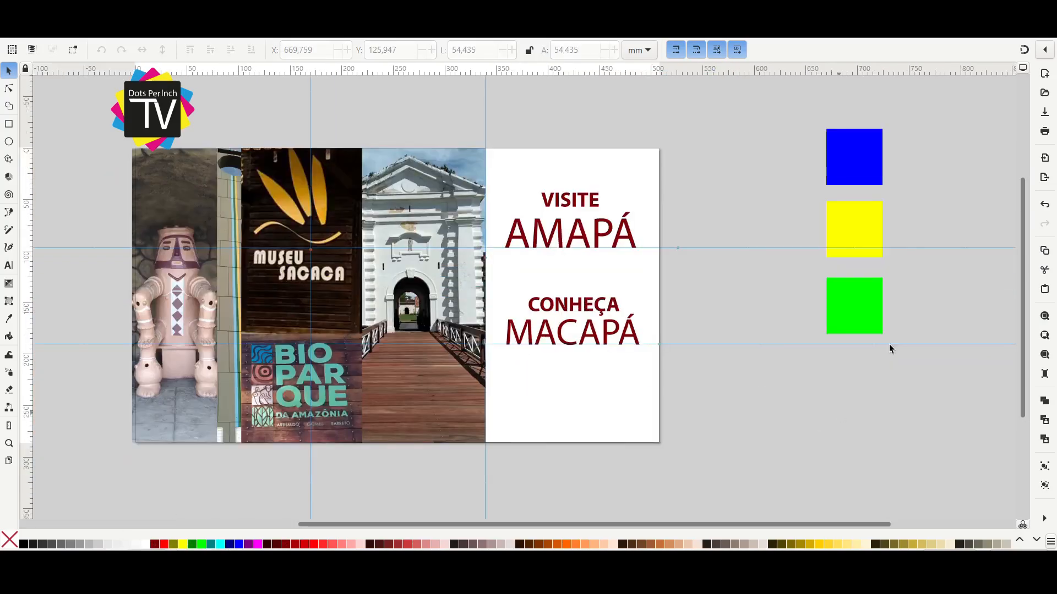
Color VISITE and CONHEÇA blue and AMAPÁ yellow with colors sampled from the squares.
drag(966, 277, 906, 290)
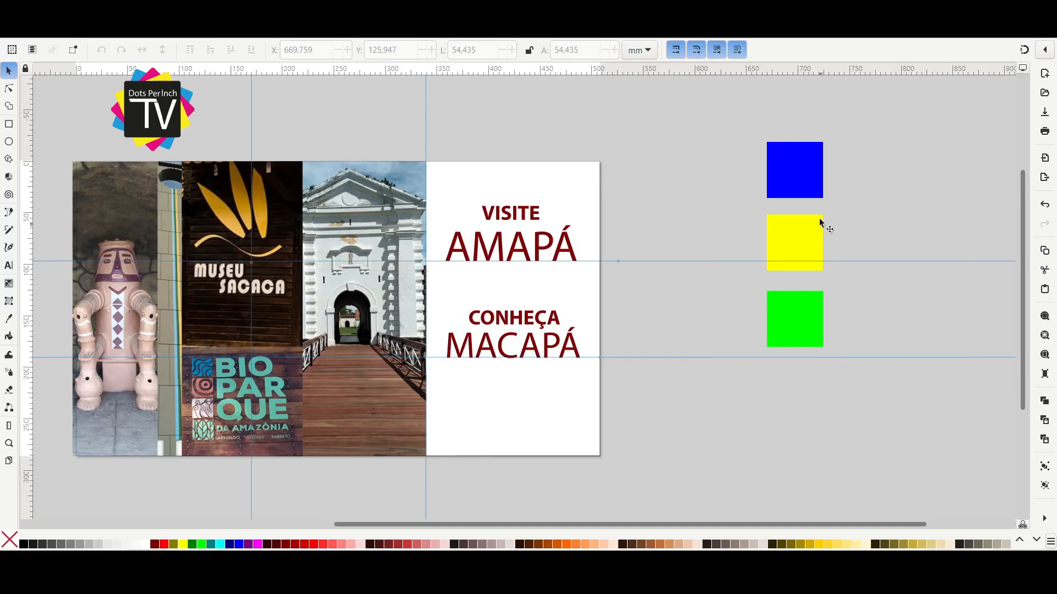
drag(808, 299, 801, 303)
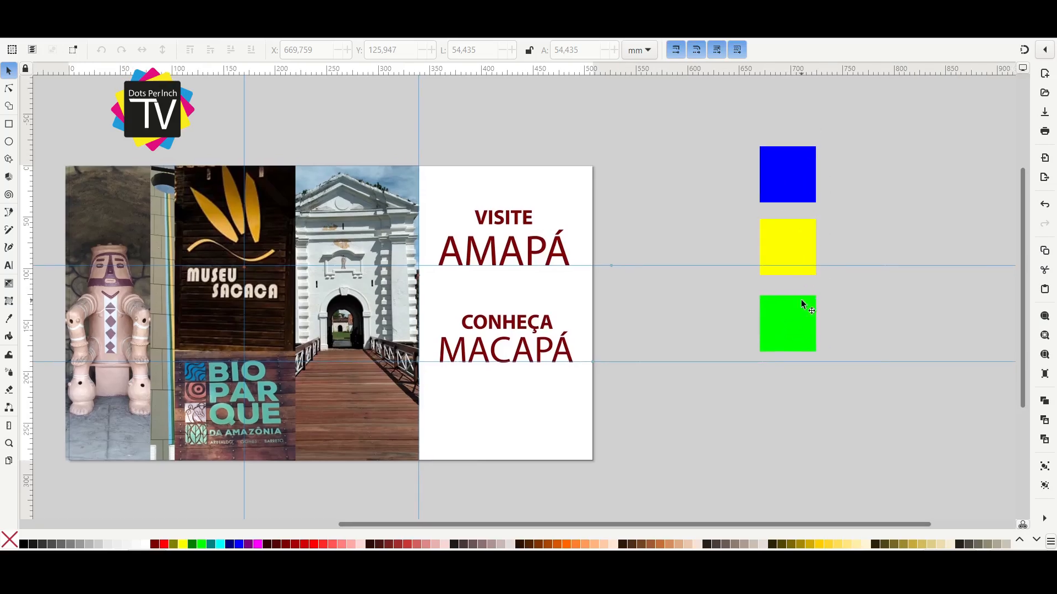
drag(644, 354, 702, 370)
click(557, 236)
drag(698, 304, 499, 357)
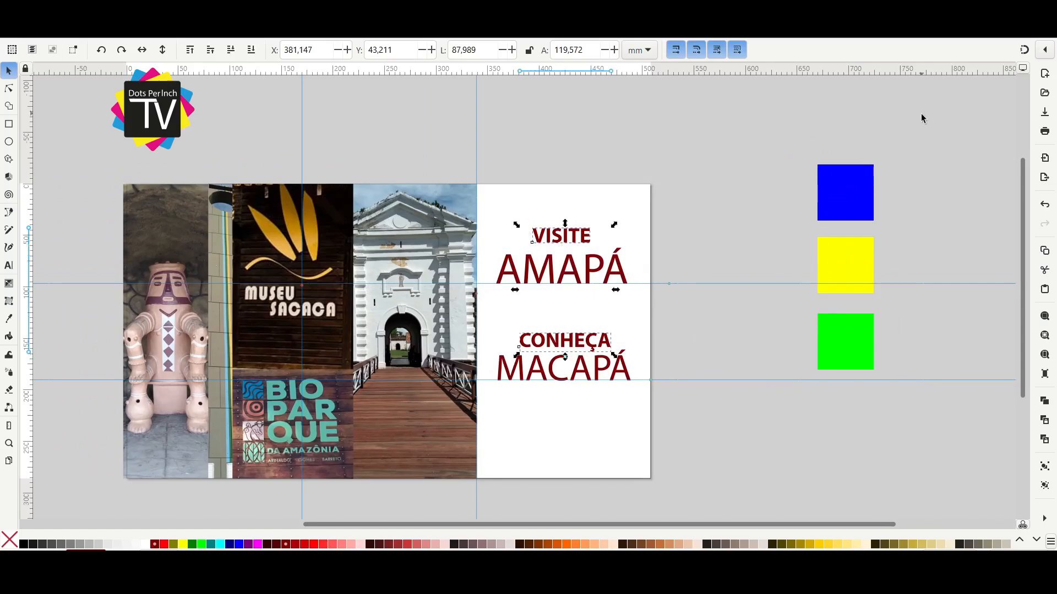
key(d)
click(845, 192)
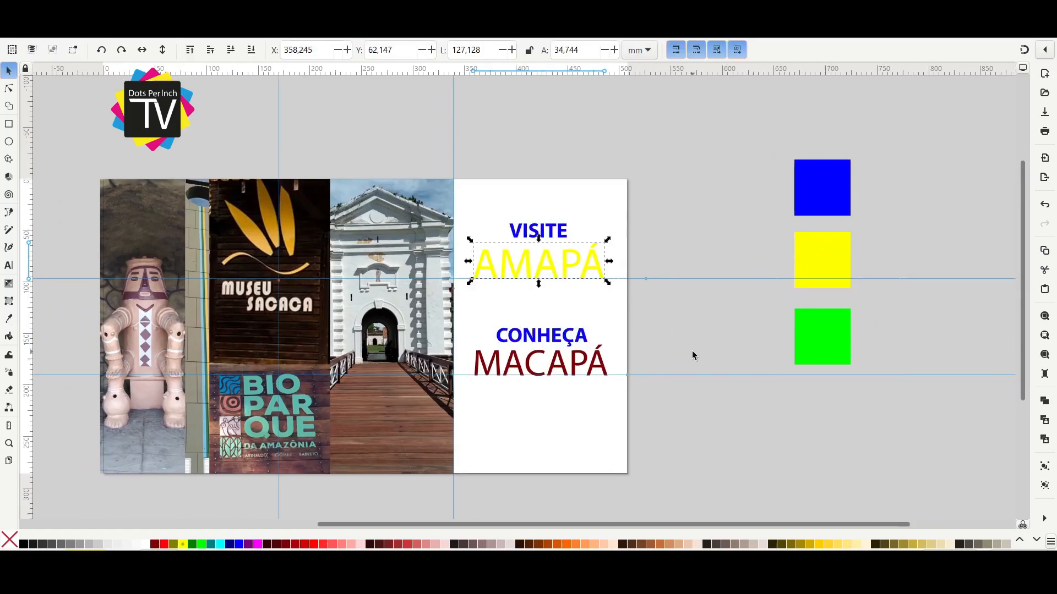
Color MACAPÁ green by sampling the green square.
drag(665, 336, 417, 427)
key(d)
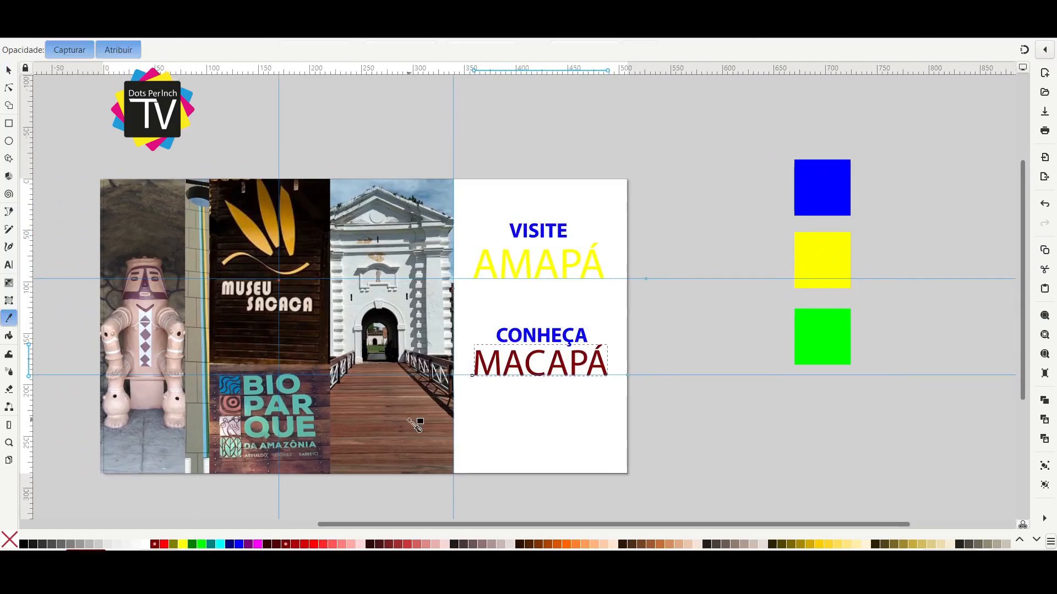
click(835, 337)
click(736, 347)
drag(736, 346, 634, 332)
Duplicate the green square below the stack and fill the copy red.
click(739, 323)
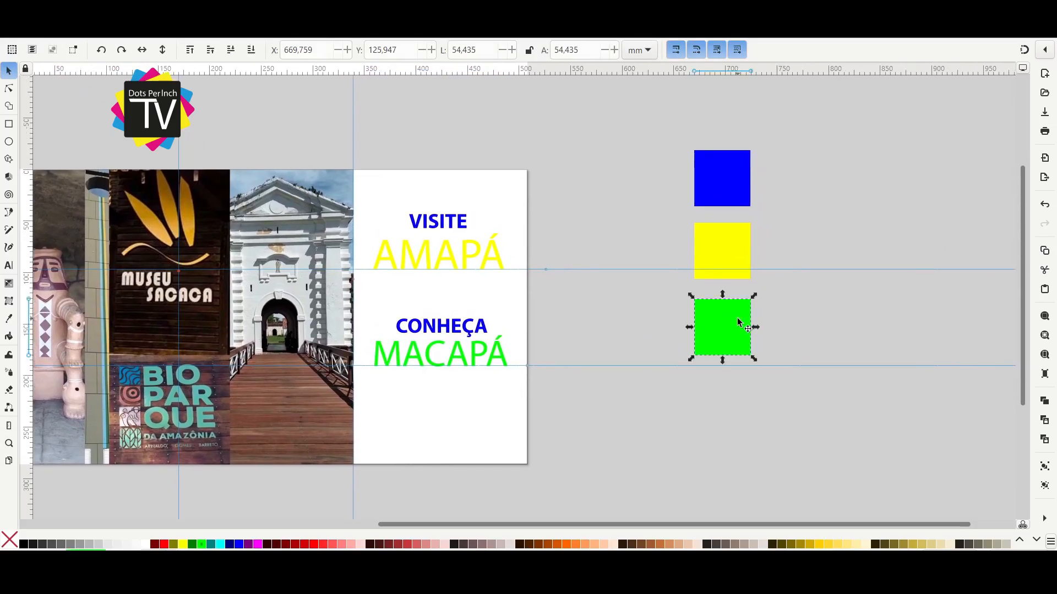
key(ctrl+d)
drag(724, 317, 732, 402)
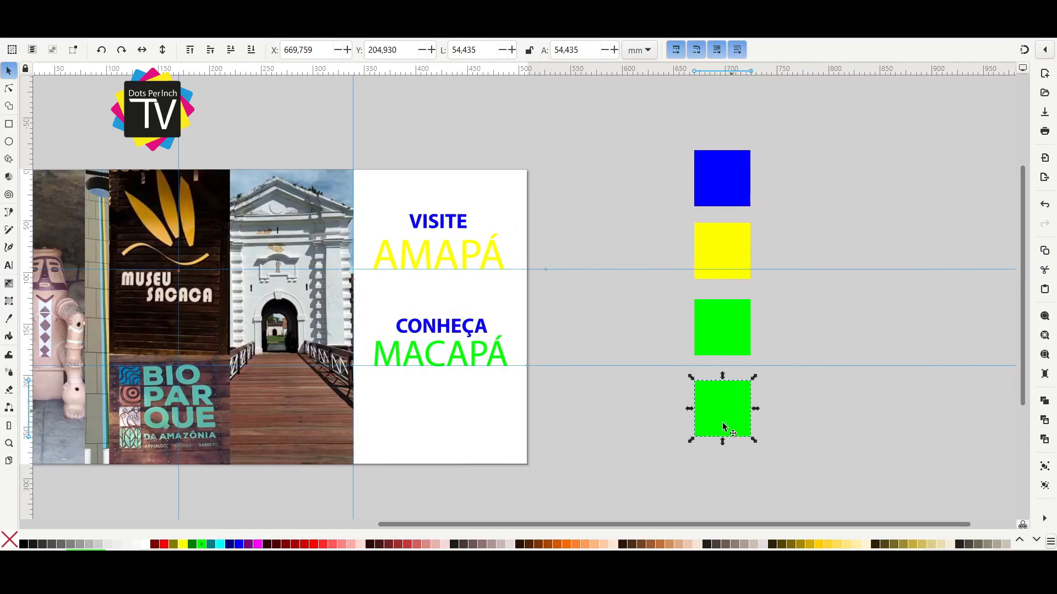
click(164, 545)
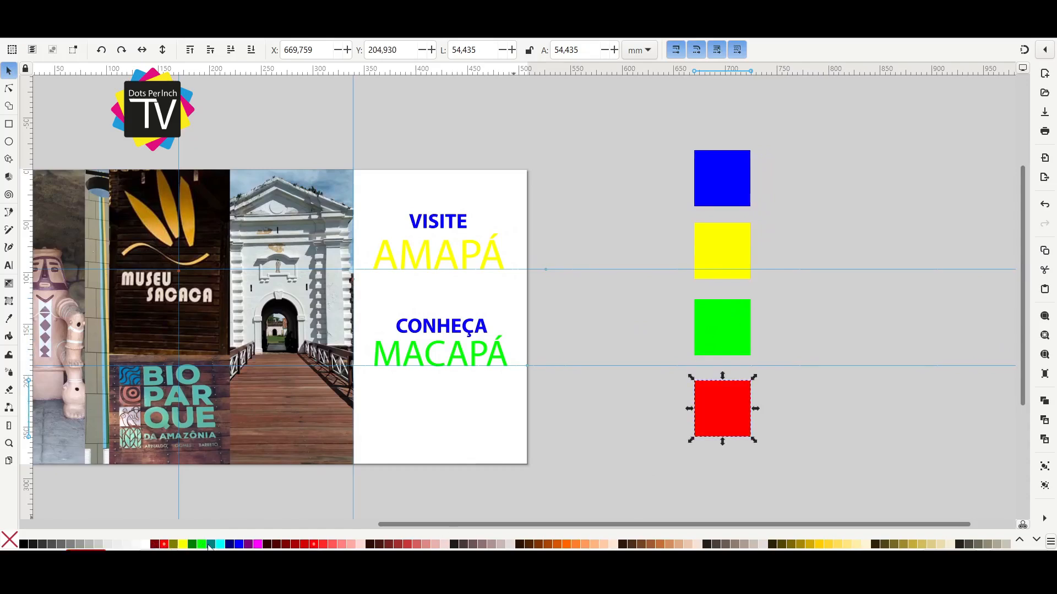
Copy the yellow, green and red squares to the right as a second palette and delete the red square from the first.
drag(796, 202, 669, 458)
scroll(668, 458, right, 4)
mouse_move(596, 330)
mouse_down()
mouse_move(673, 346)
mouse_move(852, 324)
mouse_move(597, 327)
mouse_up()
key(ctrl+d)
click(660, 349)
drag(660, 348, 523, 454)
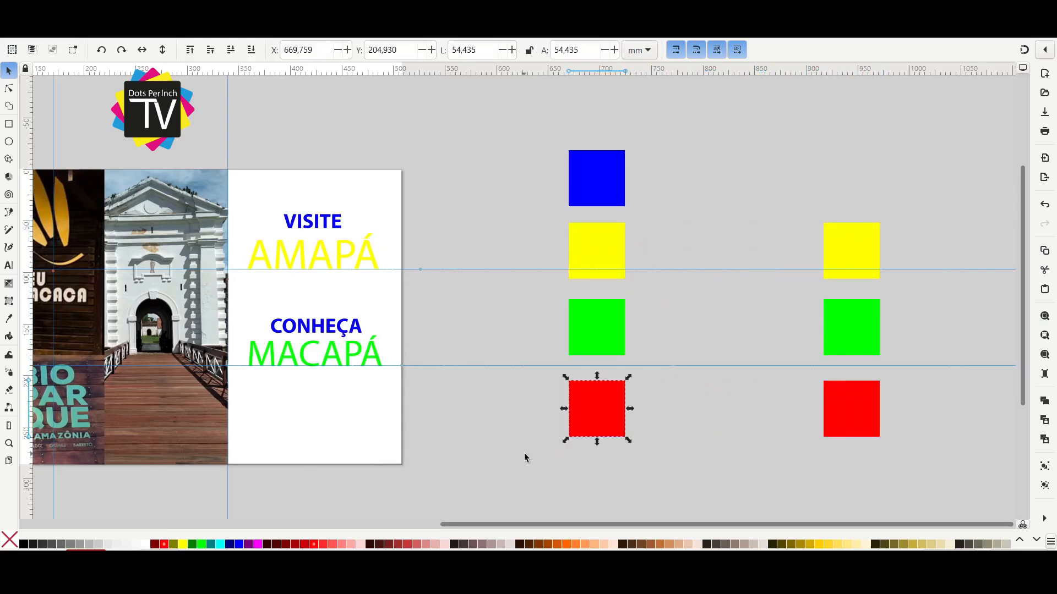
key(Delete)
drag(530, 412, 565, 415)
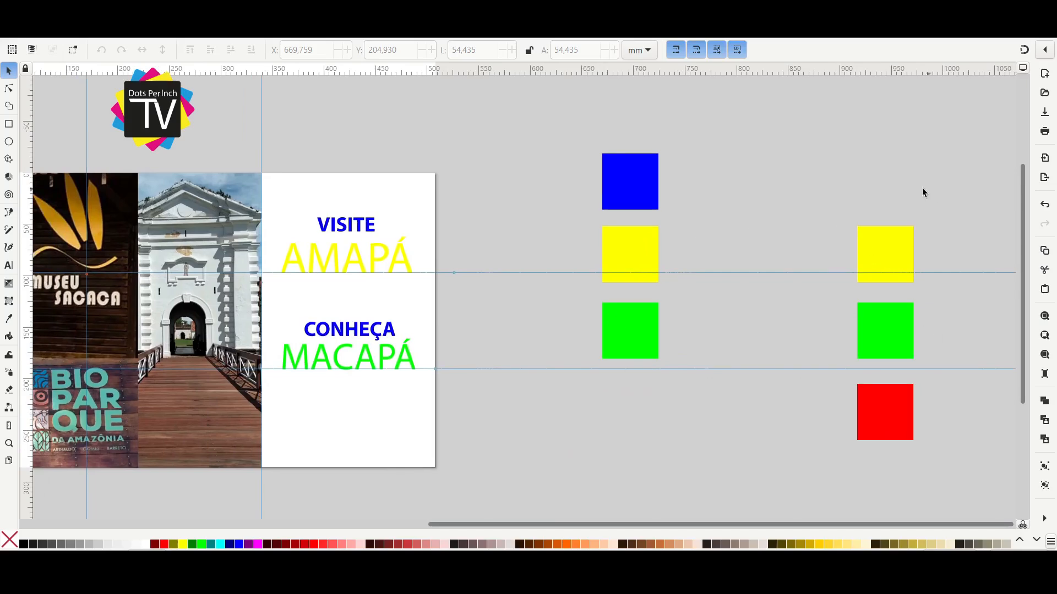
Recolor AMAPÁ green and CONHEÇA red with colors sampled from the palette squares.
scroll(860, 301, up, 1)
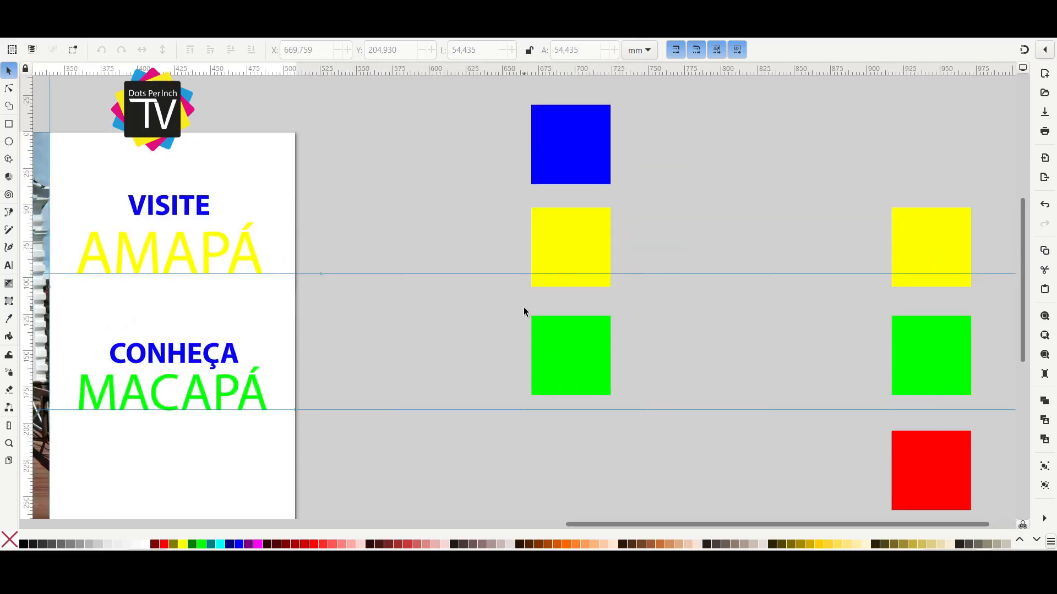
scroll(524, 308, down, 2)
drag(551, 310, 608, 310)
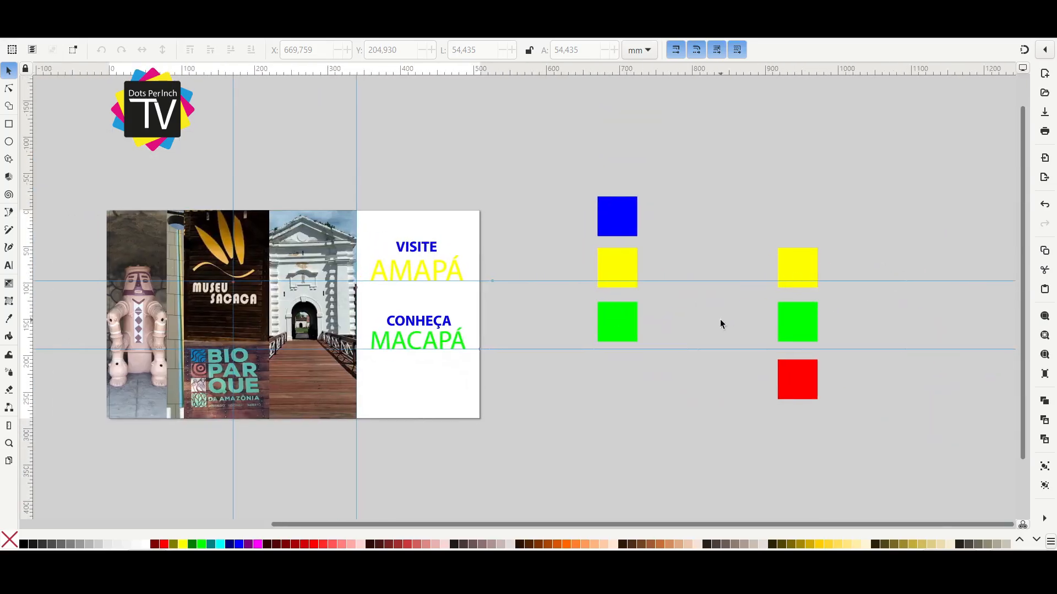
scroll(434, 312, up, 1)
drag(541, 328, 420, 342)
drag(297, 271, 325, 270)
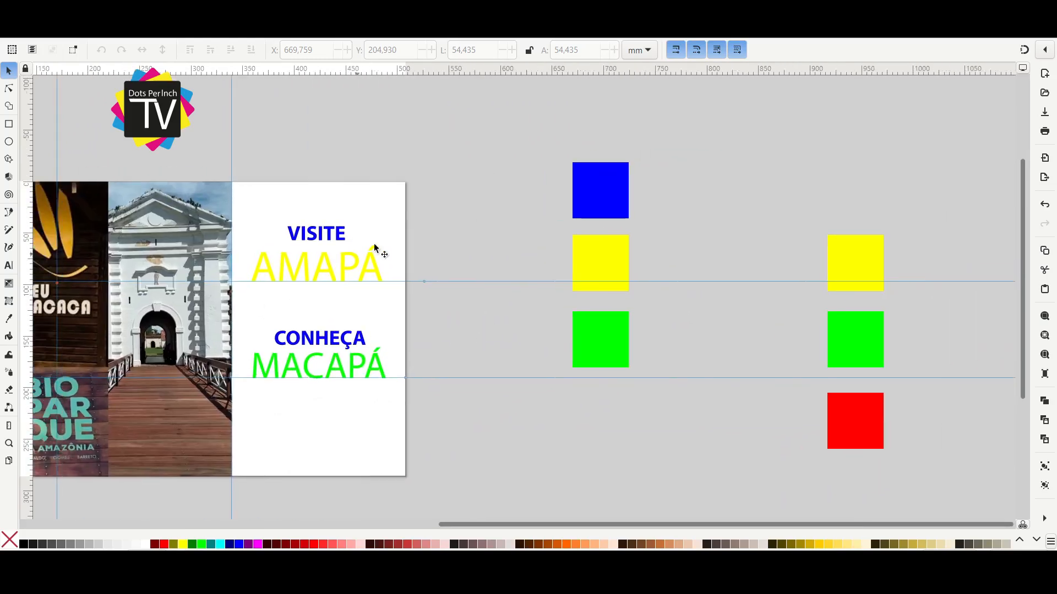
click(346, 268)
key(d)
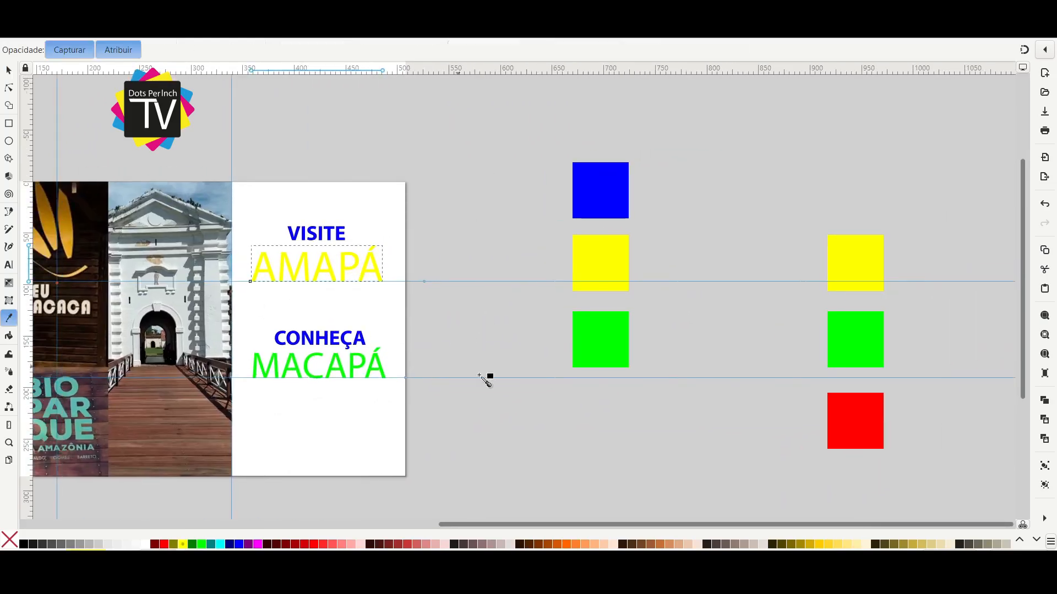
click(606, 347)
click(379, 374)
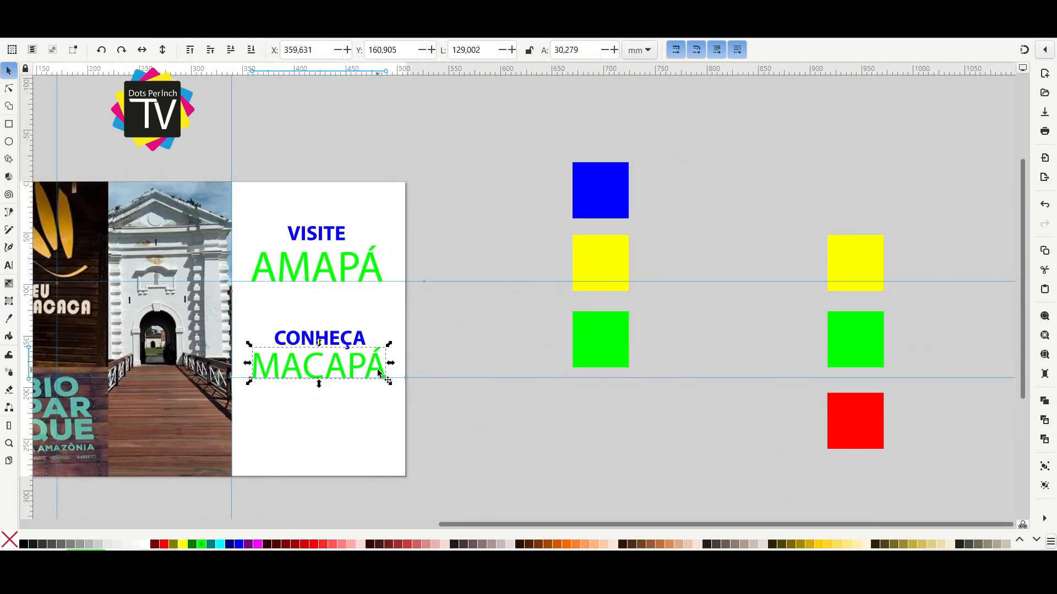
click(359, 341)
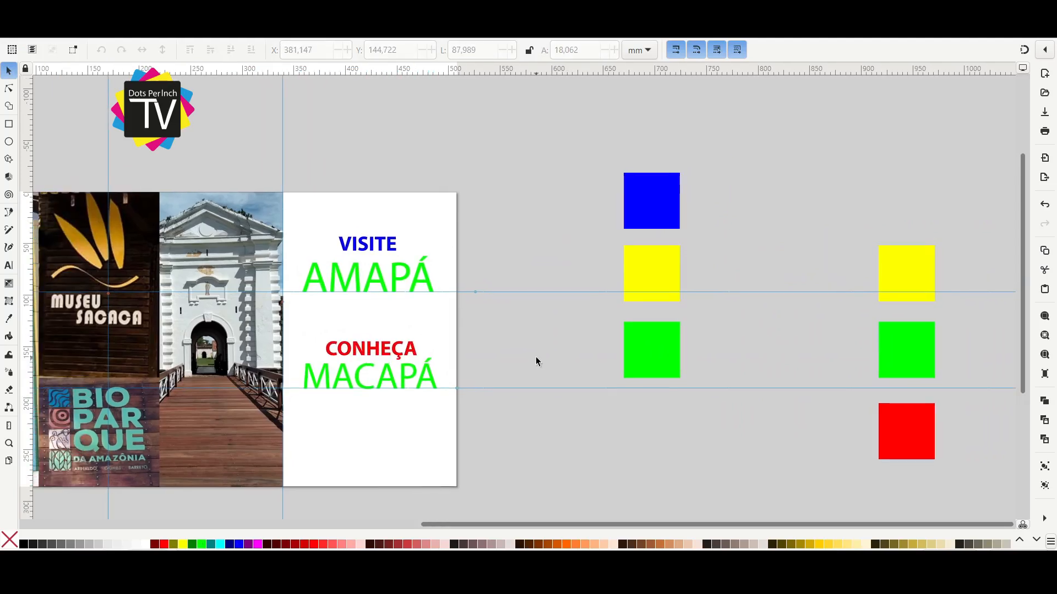
Lower the CONHEÇA and MACAPÁ pair to about Y 173 mm and the VISITE and AMAPÁ pair to about Y 74 mm.
drag(521, 329, 244, 408)
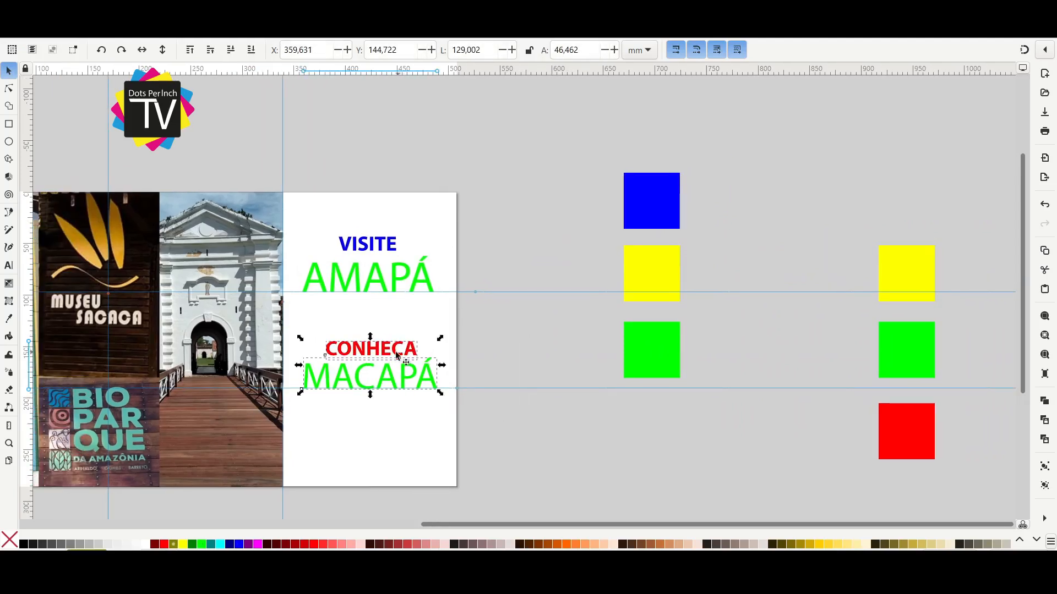
drag(389, 359, 390, 388)
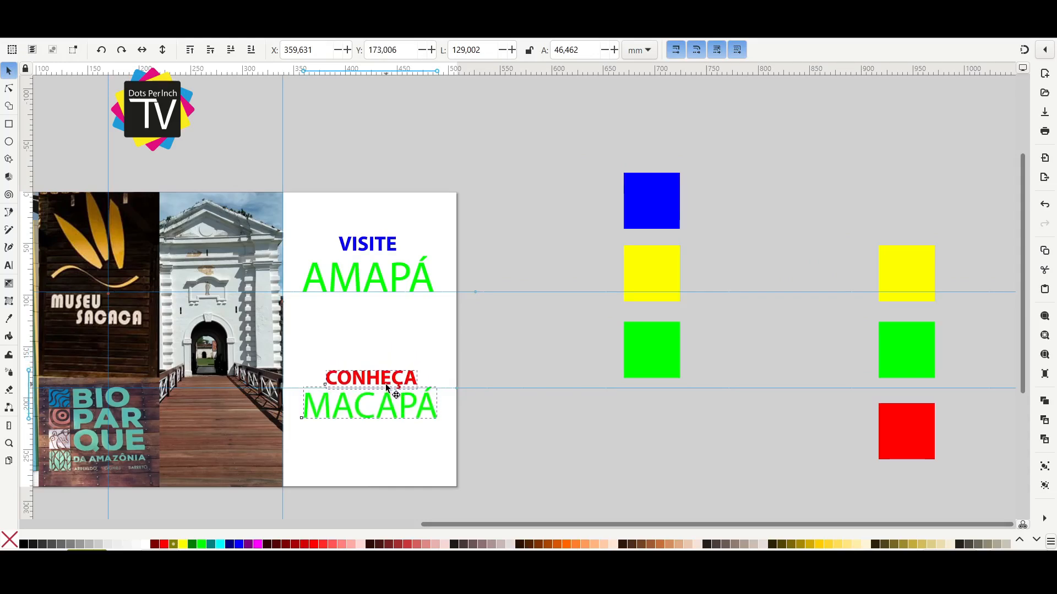
drag(488, 196, 283, 325)
drag(383, 285, 384, 318)
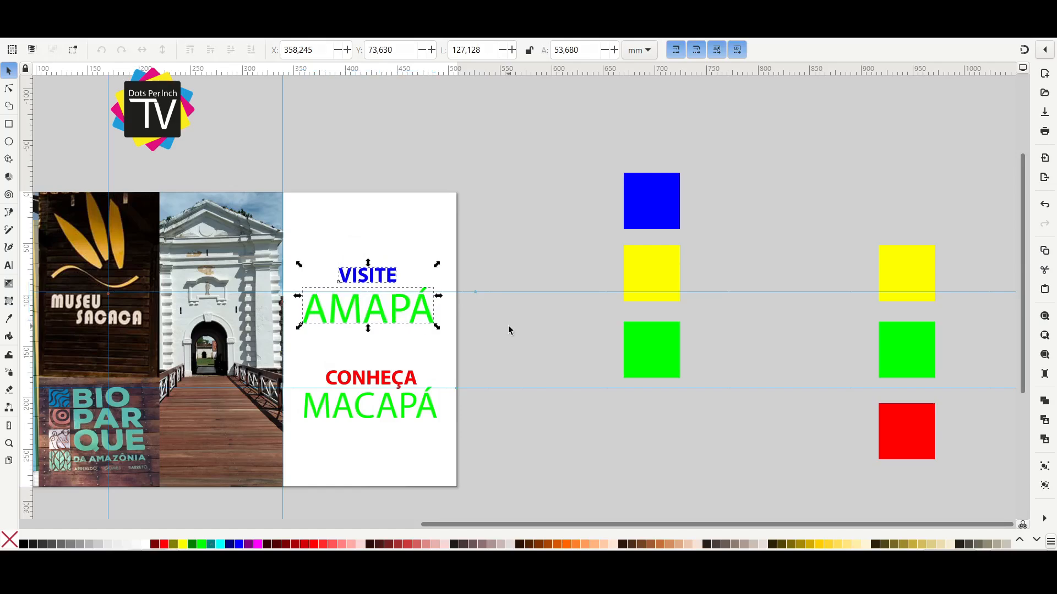
click(507, 326)
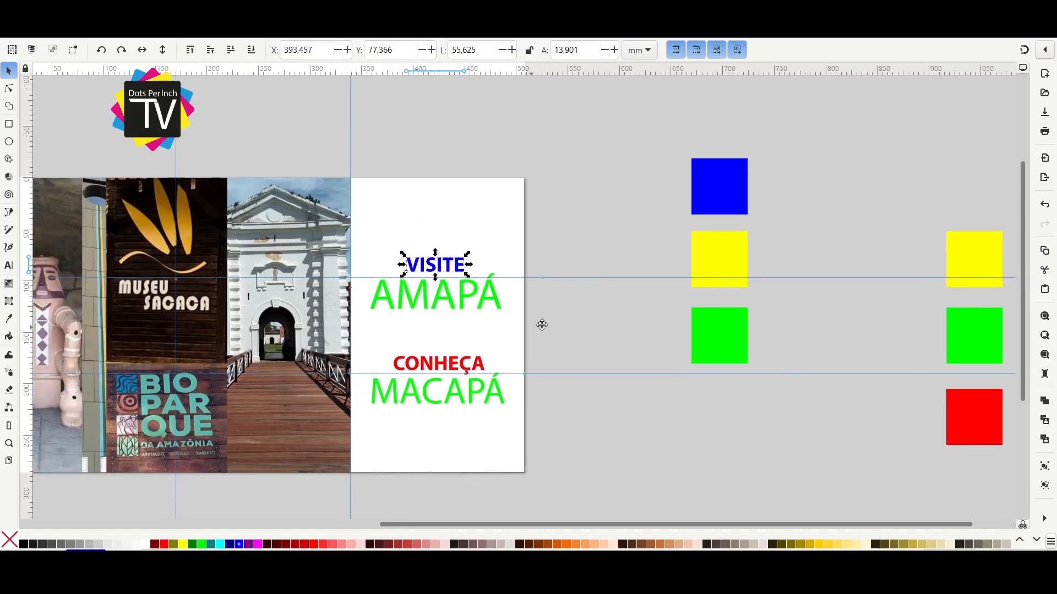
Move VISITE down to about Y 77 mm, closer to AMAPÁ.
drag(542, 324, 445, 348)
drag(535, 257, 777, 276)
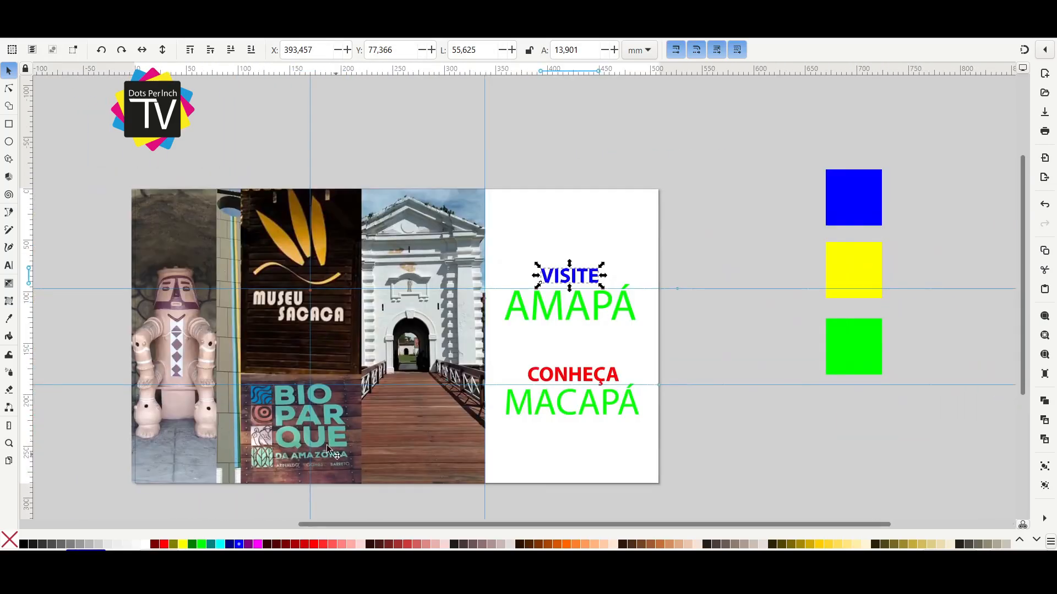
drag(752, 421, 410, 391)
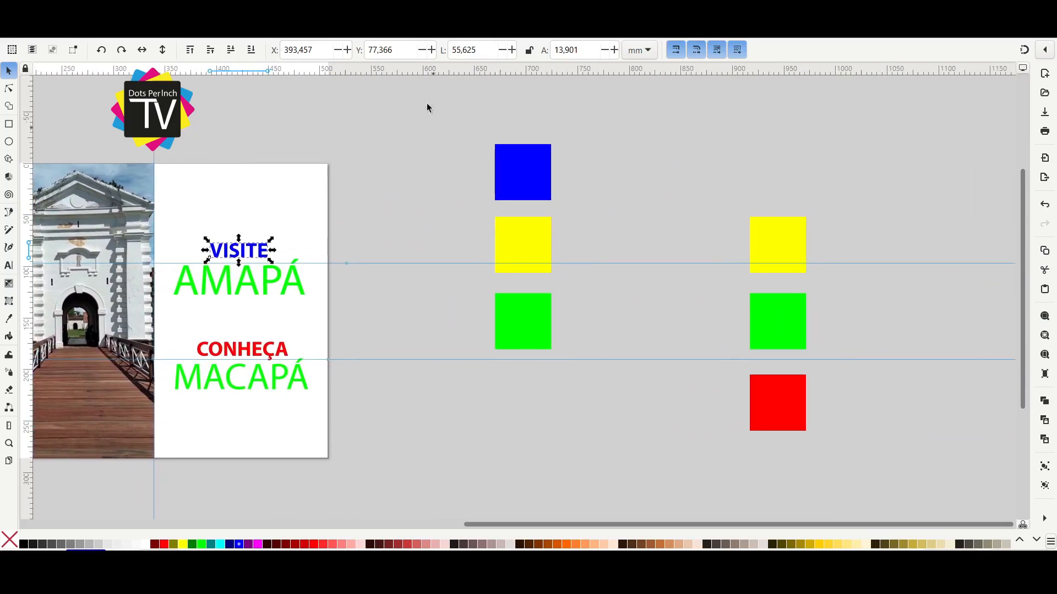
Shrink the blue, yellow and green squares into small swatches nearer the page, and select the yellow, green and red palette.
drag(540, 250, 617, 375)
drag(554, 353, 509, 303)
drag(499, 154, 441, 151)
drag(687, 181, 837, 457)
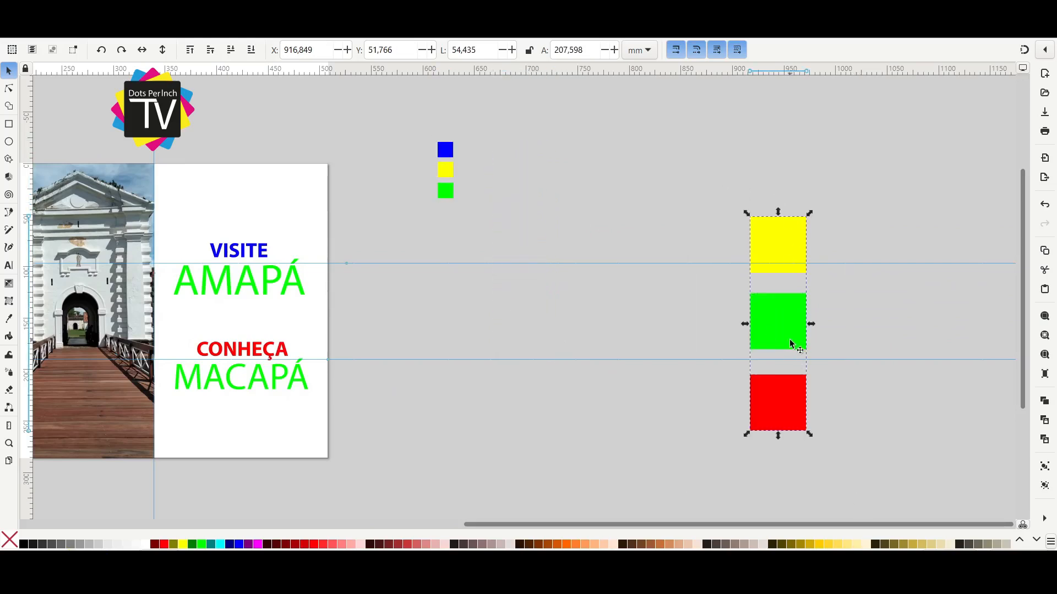
Shrink the yellow, green and red palette into small swatches and place it beside the blue, yellow and green ones.
drag(791, 346, 535, 270)
drag(554, 359, 469, 170)
click(460, 225)
drag(460, 225, 581, 229)
Draw a tall red bar about 13 mm wide and 110 mm high, and create a copy rotated 90 degrees.
click(10, 124)
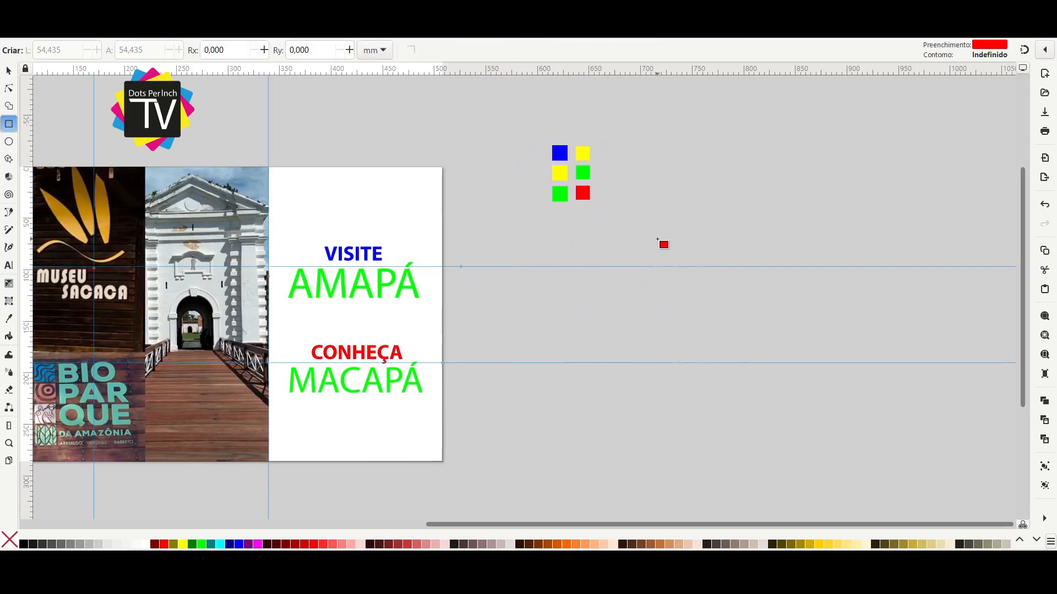
drag(690, 331, 698, 361)
key(space)
mouse_move(752, 333)
mouse_down()
mouse_move(720, 348)
mouse_move(755, 332)
mouse_move(688, 273)
mouse_up()
key(ctrl+d)
click(121, 50)
Set the rotated copy as the top bar, then add a short vertical bar at its far end with a copy below.
scroll(731, 284, up, 2)
drag(806, 258, 707, 358)
key(ctrl+d)
click(121, 51)
drag(641, 337, 731, 326)
mouse_move(734, 377)
mouse_down()
mouse_move(732, 347)
mouse_move(732, 394)
mouse_up()
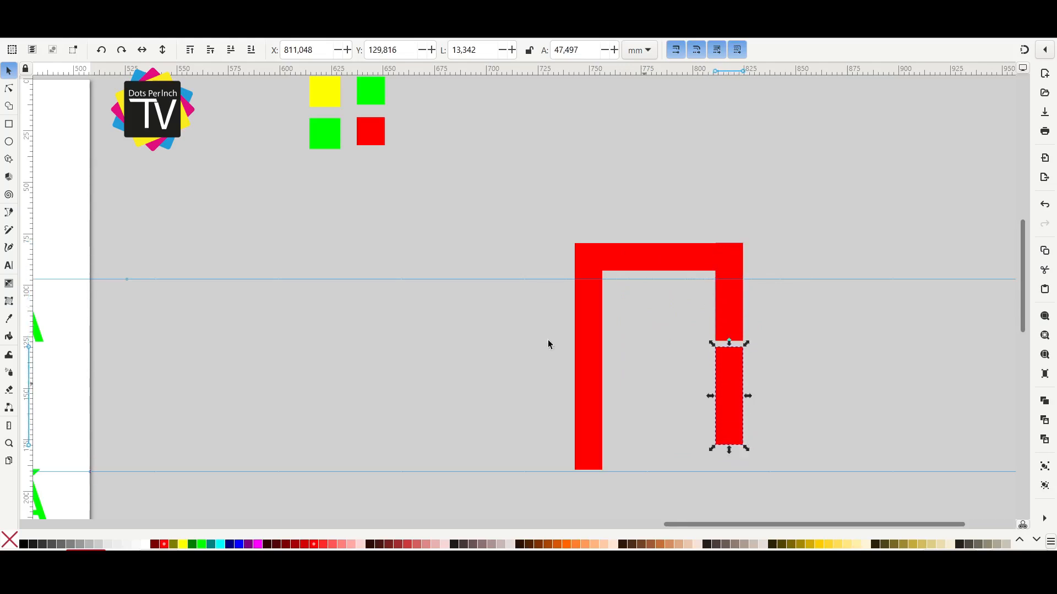
Rotate the lower copy into a horizontal middle bar and add a rotated duplicate as the inner vertical bar.
click(121, 50)
ctrl+scroll(743, 394, up, 2)
drag(743, 394, 700, 386)
ctrl+scroll(688, 245, down, 1)
shift+click(709, 238)
key(ctrl+d)
click(121, 51)
drag(619, 364, 619, 451)
Add a bottom bar and fit the inner bars together to complete the angular red meander shape.
click(480, 451)
click(715, 214)
drag(716, 300, 717, 323)
click(619, 358)
drag(617, 337, 618, 314)
drag(638, 285, 640, 321)
click(737, 341)
scroll(738, 339, down, 2)
drag(792, 226, 600, 427)
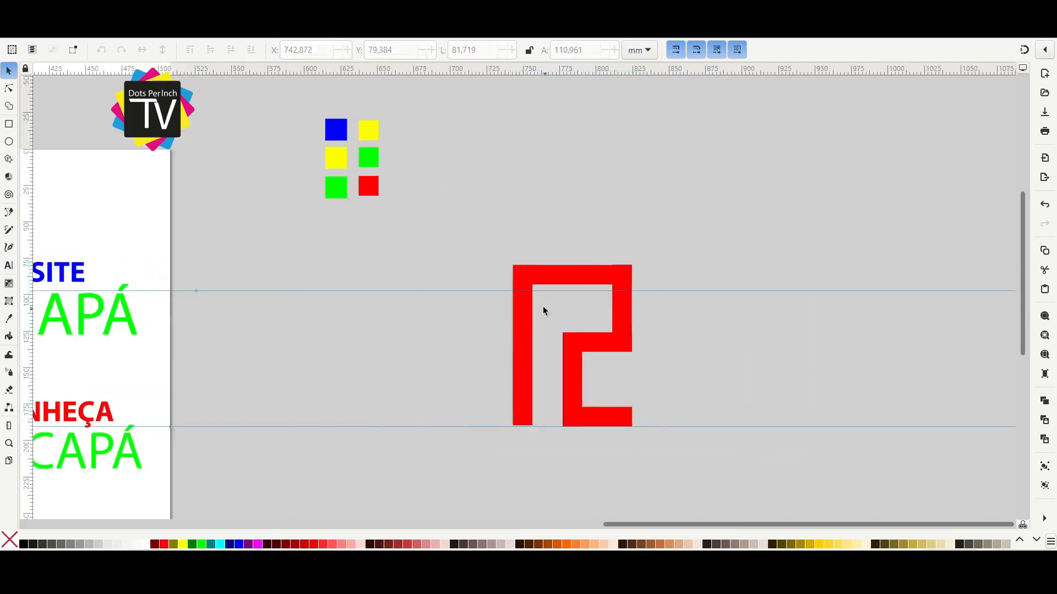
Move the left vertical bar closer to the inner bars and fit the top bar, narrowing the shape to about 69 mm.
scroll(542, 306, up, 2)
click(545, 238)
drag(478, 242, 530, 243)
click(705, 289)
scroll(726, 208, up, 3)
drag(656, 245, 655, 248)
scroll(651, 310, down, 2)
scroll(572, 371, down, 3)
drag(366, 348, 418, 347)
scroll(561, 381, down, 3)
scroll(612, 417, down, 2)
Try to union the red bars into a single shape.
drag(455, 228, 696, 424)
key(ctrl+plus)
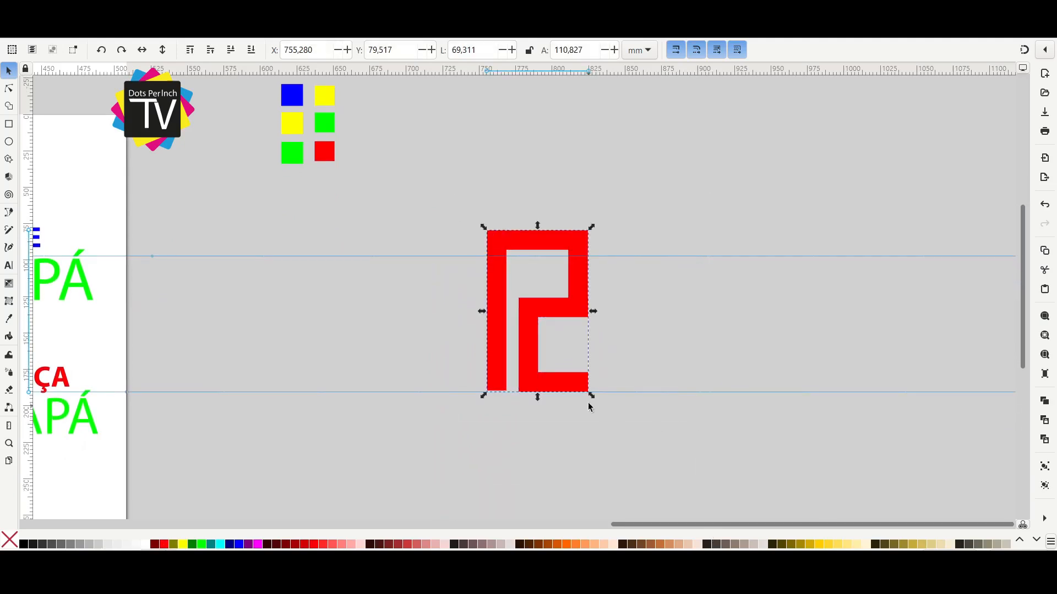
scroll(636, 346, down, 2)
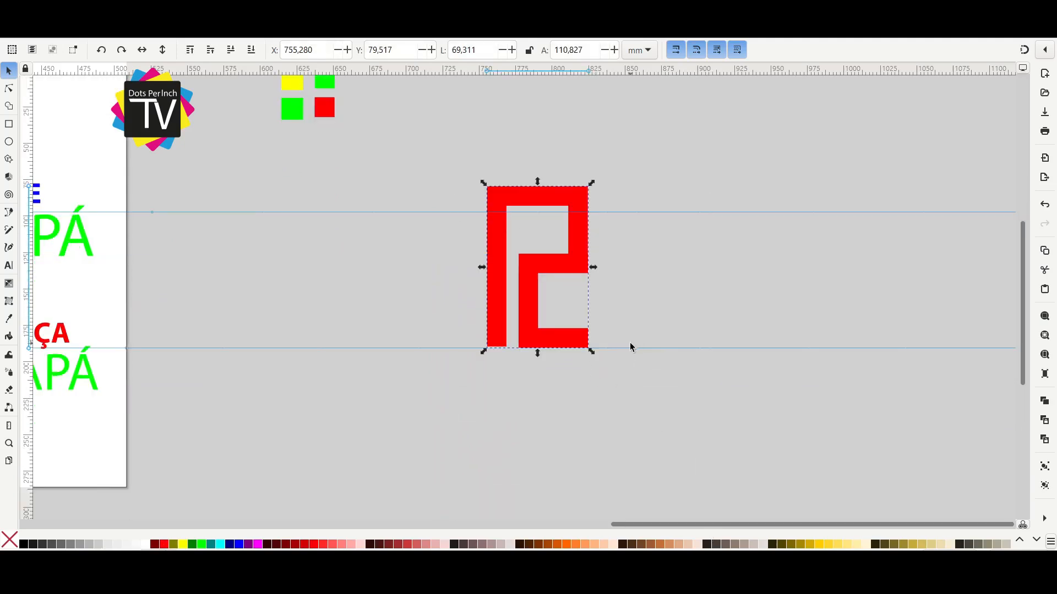
key(Escape)
scroll(629, 292, up, 2)
click(445, 262)
drag(428, 216, 432, 268)
scroll(542, 300, up, 2)
key(ctrl+z)
scroll(647, 286, down, 1)
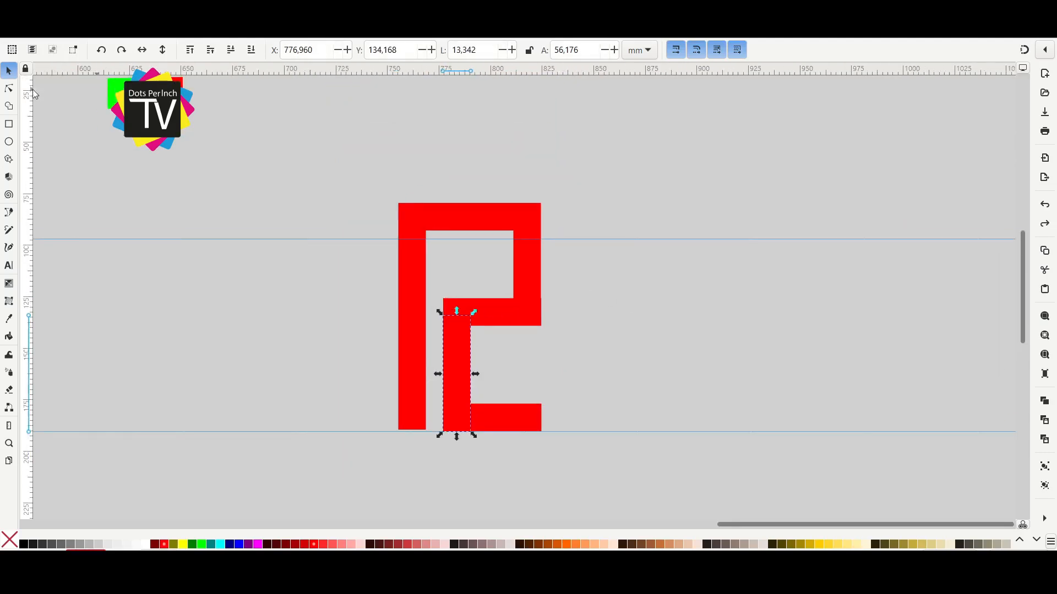
Draw a square about 80.6 mm wide over the red shape, color it purple and send it behind the bars.
click(9, 124)
mouse_move(245, 290)
mouse_down()
mouse_move(319, 366)
mouse_move(503, 332)
mouse_up()
key(space)
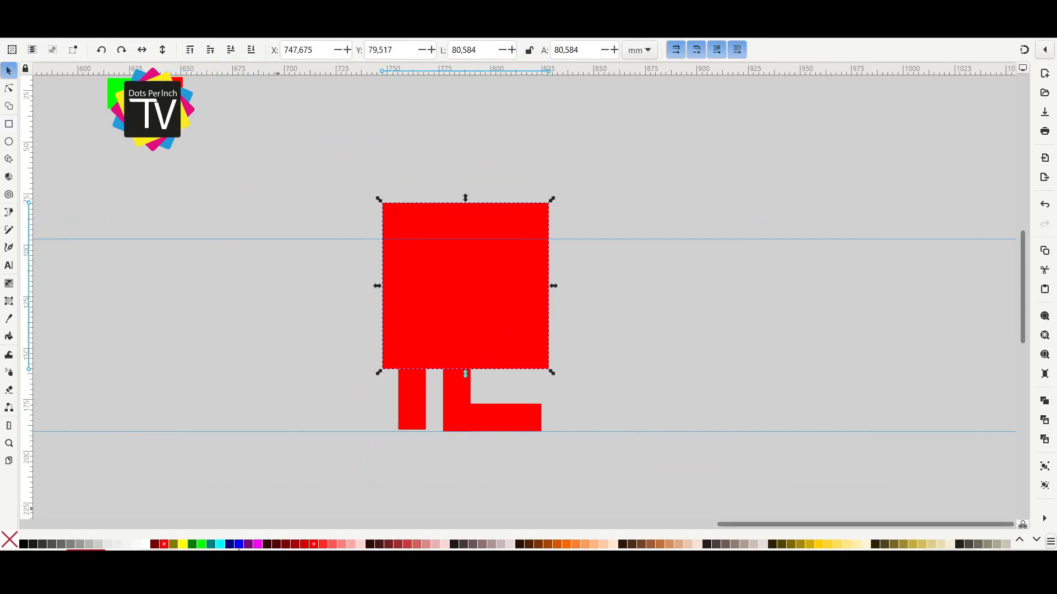
click(249, 545)
click(431, 218)
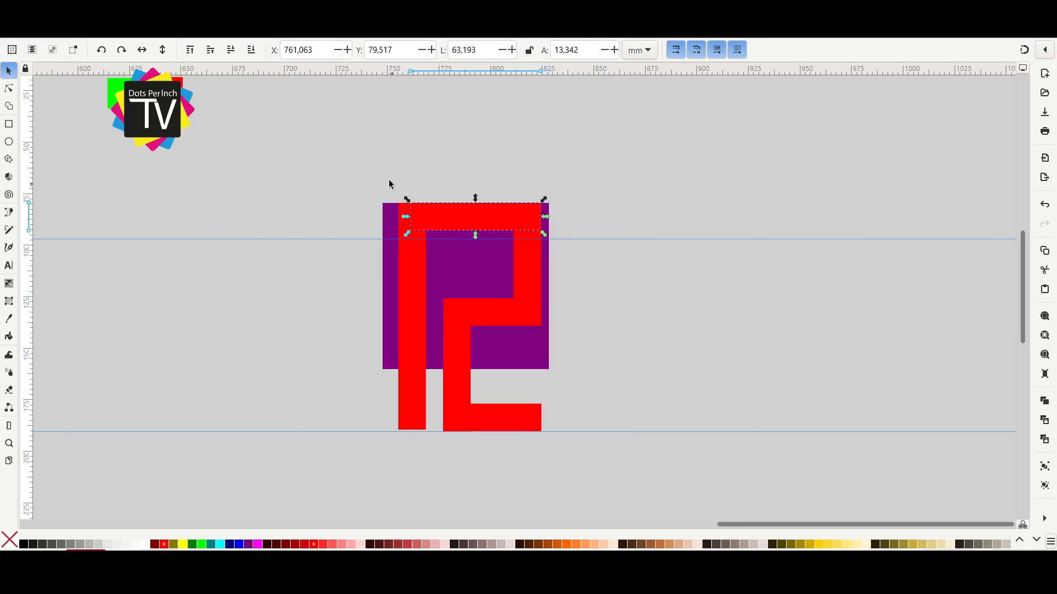
Scale all the red bars together to match the purple square's height, about 50.4 by 80.5 mm.
drag(385, 179, 545, 477)
drag(544, 433, 505, 390)
scroll(477, 302, up, 2)
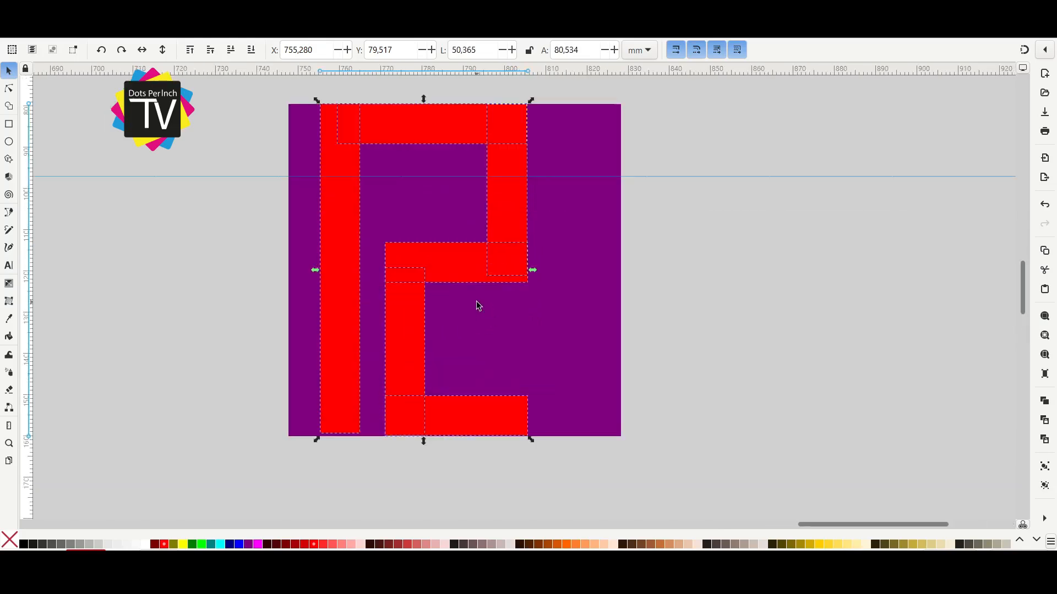
Move the inner bars and the short right vertical bar to the purple square's right edge.
drag(477, 302, 515, 361)
scroll(742, 340, down, 1)
click(743, 340)
drag(688, 445, 500, 487)
drag(535, 442, 603, 441)
drag(614, 289, 680, 289)
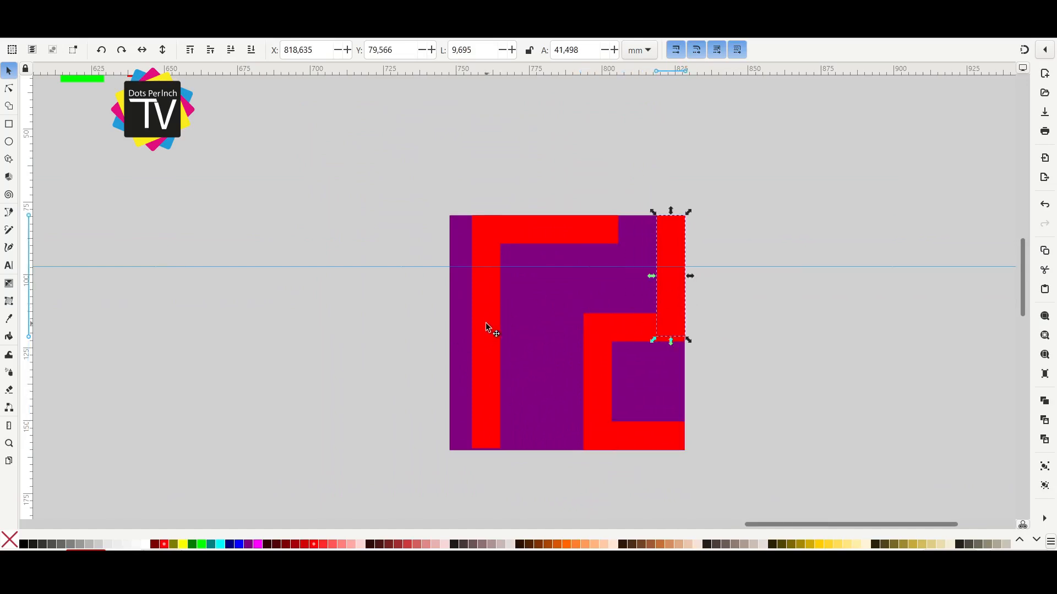
Move the left vertical bar to the square's left edge and stretch the top bar to the right vertical bar.
drag(487, 327, 471, 327)
click(573, 223)
drag(622, 230, 677, 237)
Shift the inner vertical bar left and extend the middle and bottom bars to meet it, about 43.8 mm long.
drag(588, 372, 536, 380)
click(634, 327)
shift+click(619, 431)
drag(534, 363, 554, 384)
click(623, 332)
shift+click(612, 432)
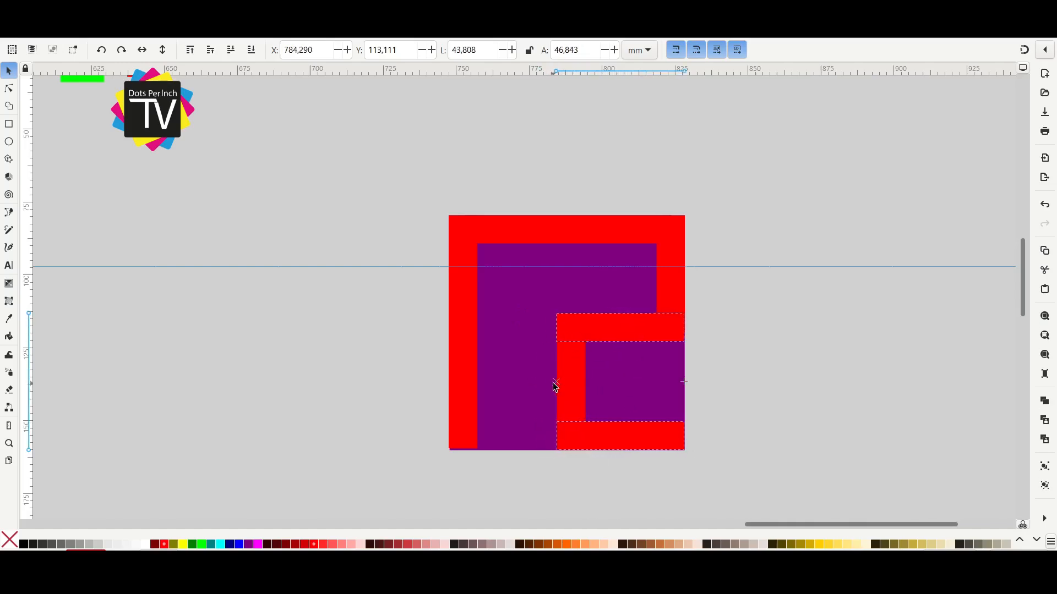
Move the left vertical bar inward and shorten the top bar to start at about X 759.7 mm.
drag(474, 370, 507, 377)
click(522, 233)
drag(460, 230, 480, 231)
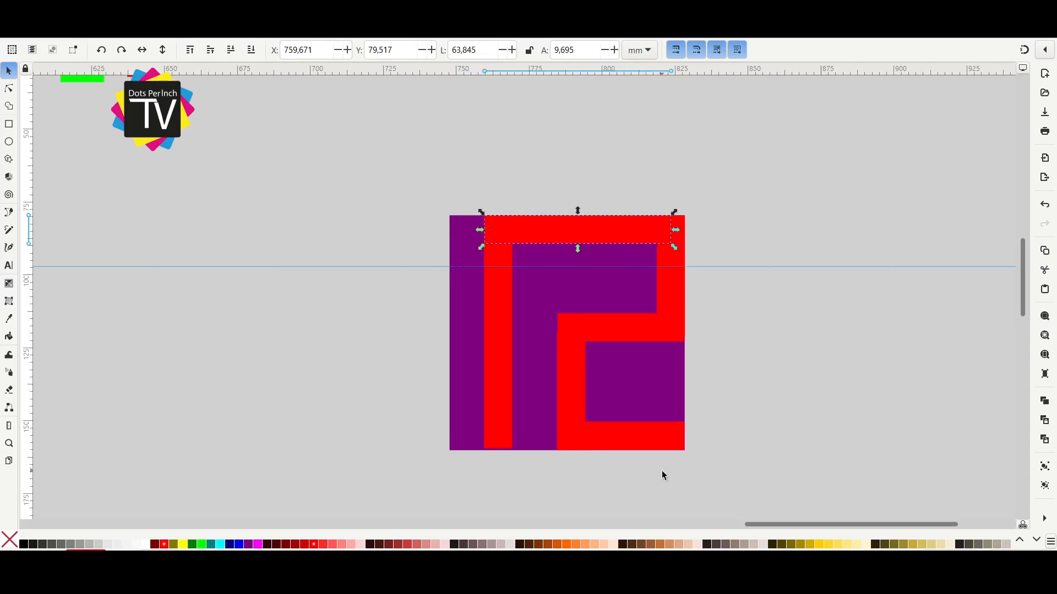
Add a copy of the bottom bar at the square's lower left corner, joined to the left vertical bar.
drag(645, 440, 457, 434)
scroll(507, 421, up, 3)
drag(517, 406, 524, 408)
scroll(525, 408, down, 3)
scroll(486, 273, up, 3)
Extend the middle bar's left end so it lines up with the inner vertical bar's edge.
click(648, 256)
scroll(544, 269, up, 1)
scroll(544, 273, up, 2)
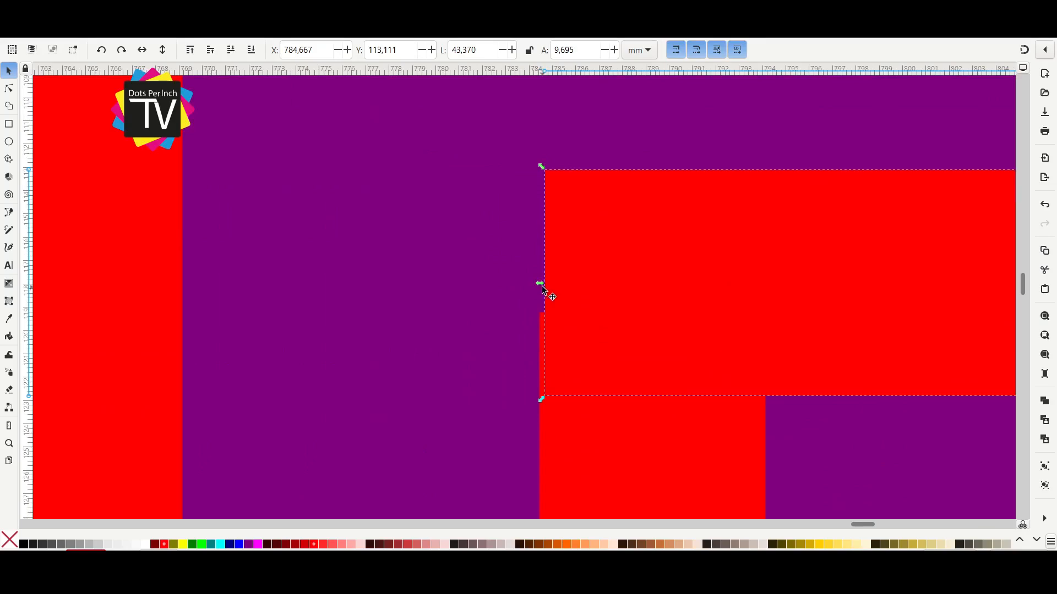
drag(542, 288, 539, 287)
scroll(766, 319, down, 3)
Move the complete red meander shape off the purple square and delete the square.
drag(973, 403, 627, 359)
drag(612, 253, 613, 273)
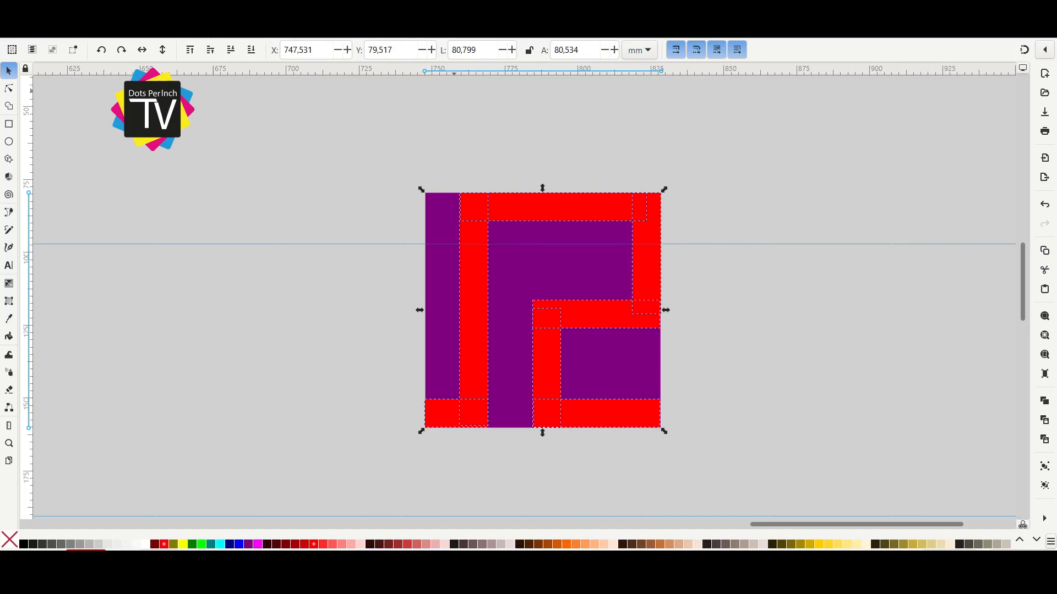
drag(656, 314, 965, 315)
click(562, 319)
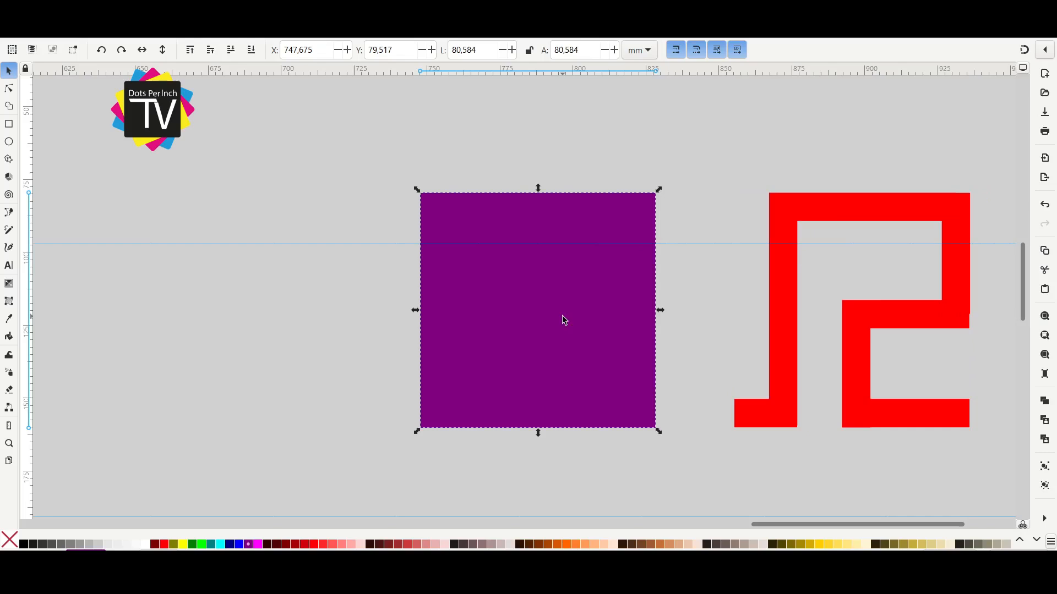
key(Delete)
Move the red meander unit into open canvas space and start duplicating it side by side.
ctrl+scroll(715, 347, down, 2)
drag(748, 328, 526, 376)
key(ctrl+d)
shift+click(499, 339)
key(ctrl+d)
Duplicate the connected meander units end to end to build a row of ten.
drag(418, 423, 652, 420)
scroll(715, 435, down, 2)
drag(738, 439, 495, 420)
key(ctrl+d)
drag(473, 368, 841, 361)
key(ctrl+d)
key(ctrl+d)
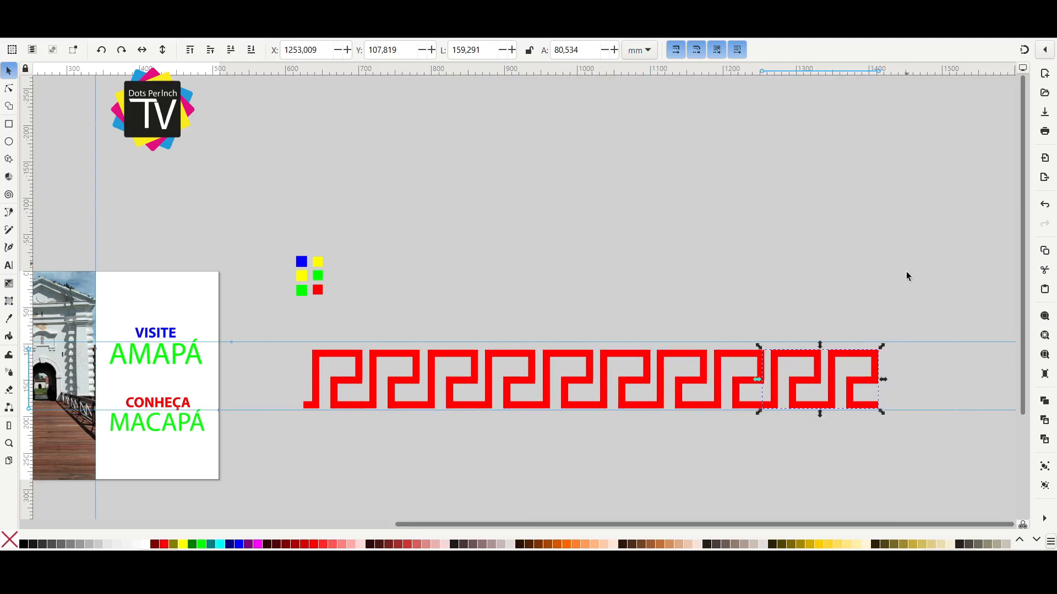
Shrink the ten-unit meander row to about 291 mm wide near the page's bottom and duplicate it to the right.
scroll(907, 263, down, 2)
drag(907, 263, 301, 455)
key(ctrl+plus)
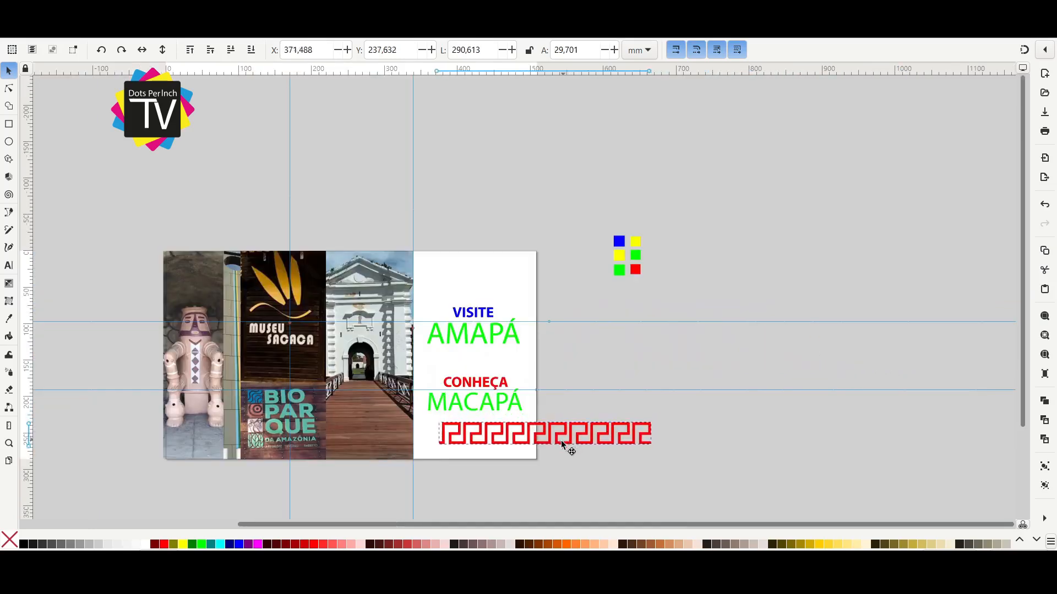
drag(560, 441, 738, 442)
key(ctrl+d)
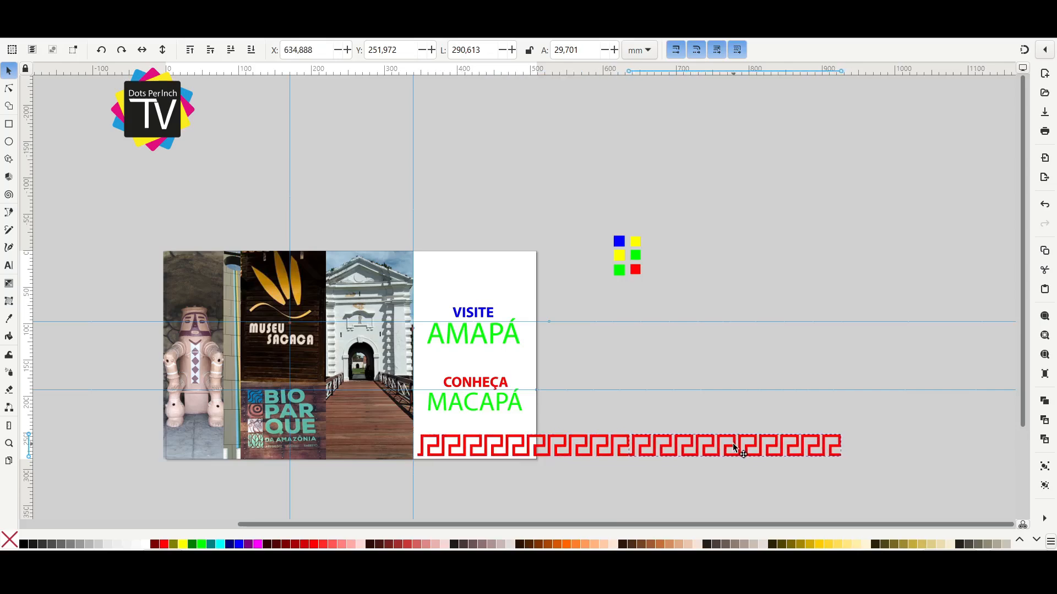
Make each ten-unit row a single object and fit the second row directly against the end of the first.
click(731, 444)
scroll(674, 483, up, 1)
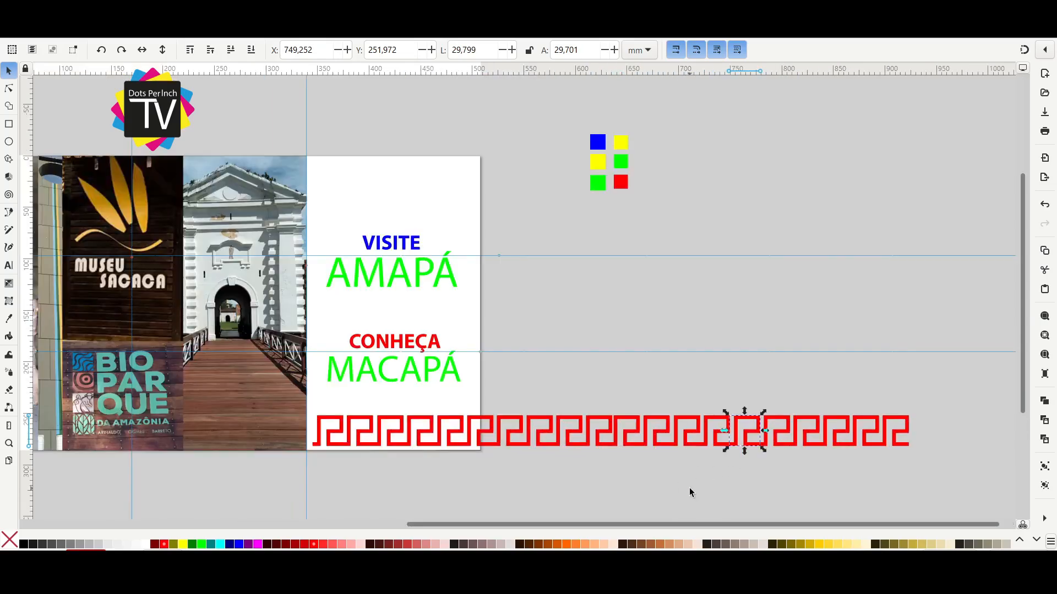
click(689, 488)
scroll(699, 488, up, 1)
drag(1004, 326, 401, 495)
drag(551, 386, 622, 386)
drag(428, 385, 471, 387)
click(656, 384)
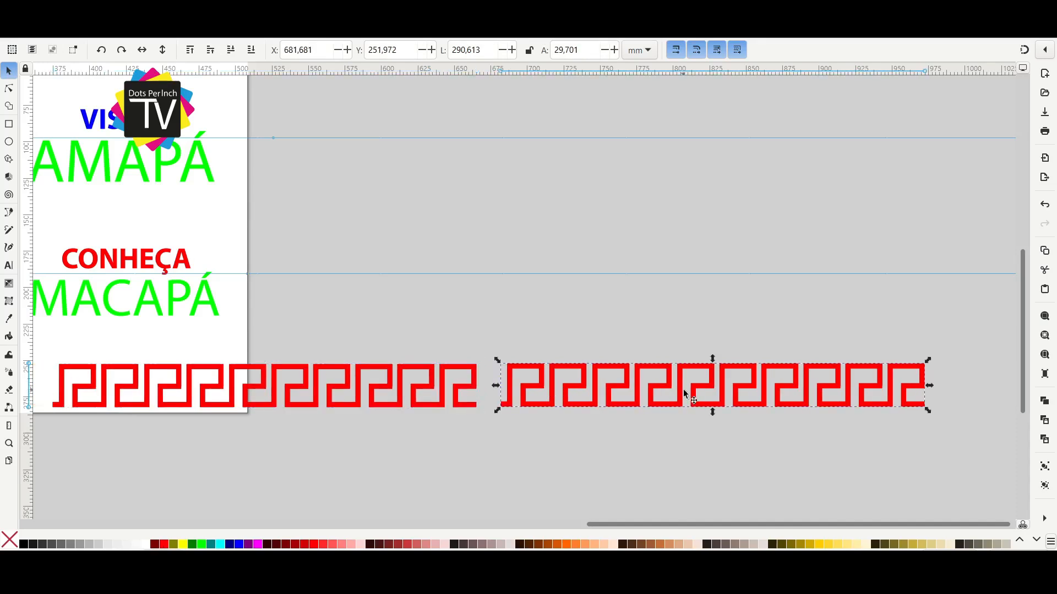
drag(656, 387, 638, 385)
Scale the joined meander strip to about 210 by 10.9 mm and place it at the page's bottom right corner.
scroll(637, 385, down, 2)
drag(829, 383, 448, 454)
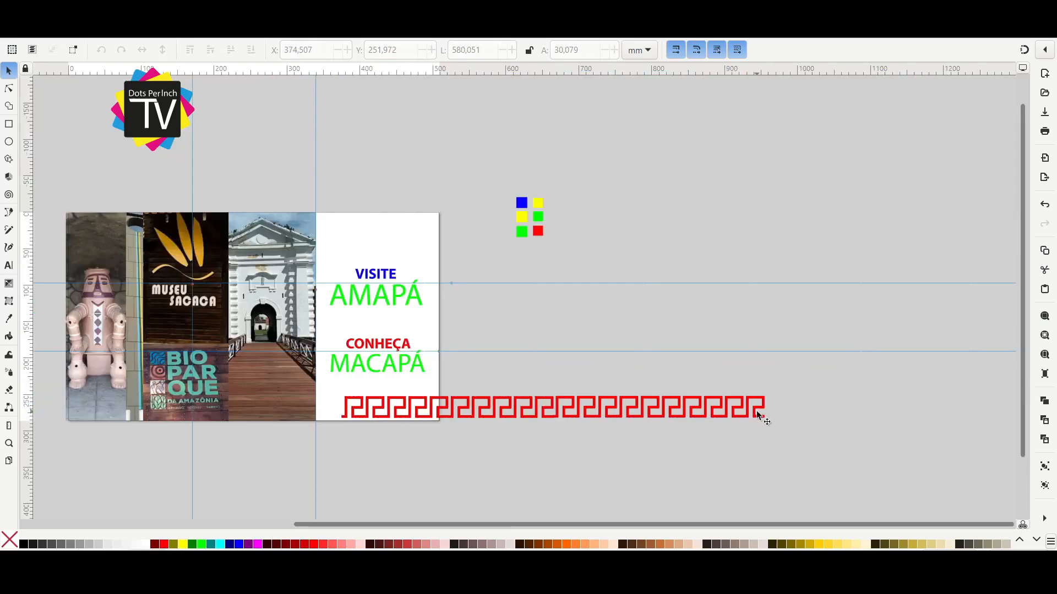
drag(768, 422, 483, 428)
scroll(777, 431, up, 1)
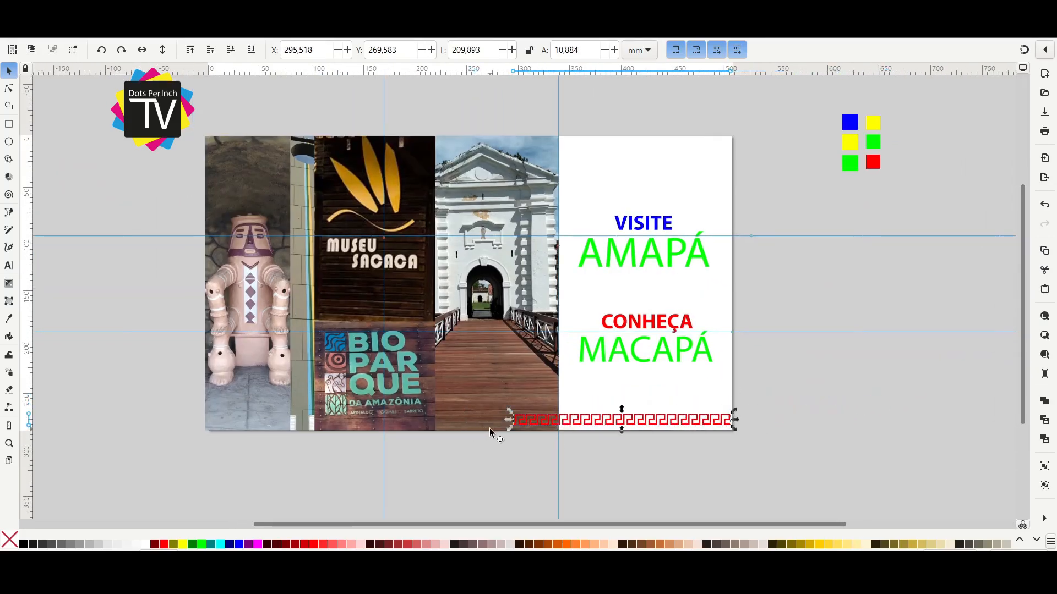
Duplicate the strip leftward to abut the original and select both as a strip about 420 mm wide.
drag(602, 423, 378, 430)
scroll(507, 430, up, 4)
drag(486, 414, 538, 416)
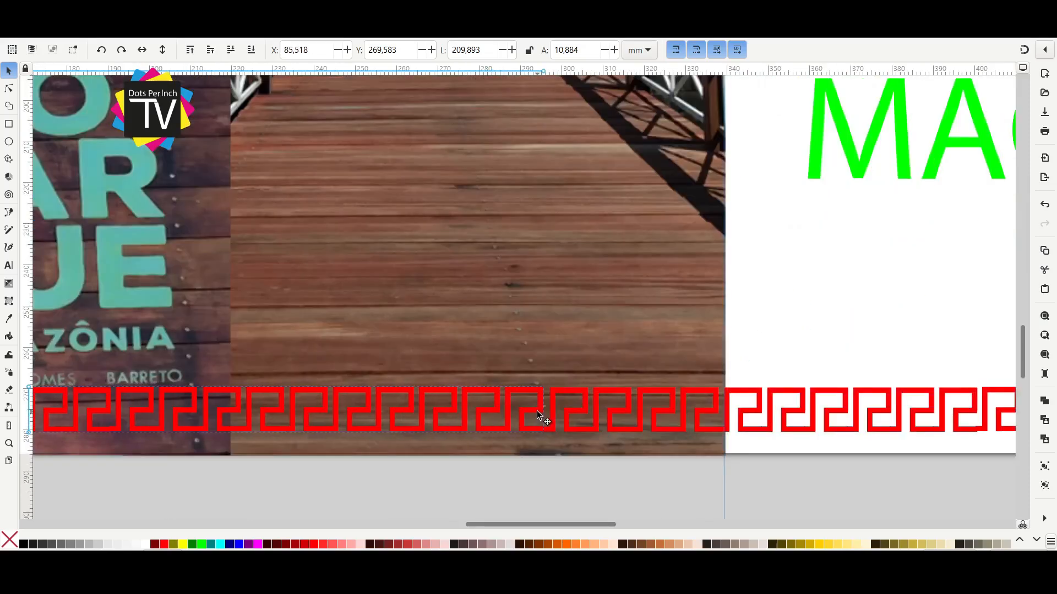
scroll(540, 414, down, 2)
shift+click(573, 406)
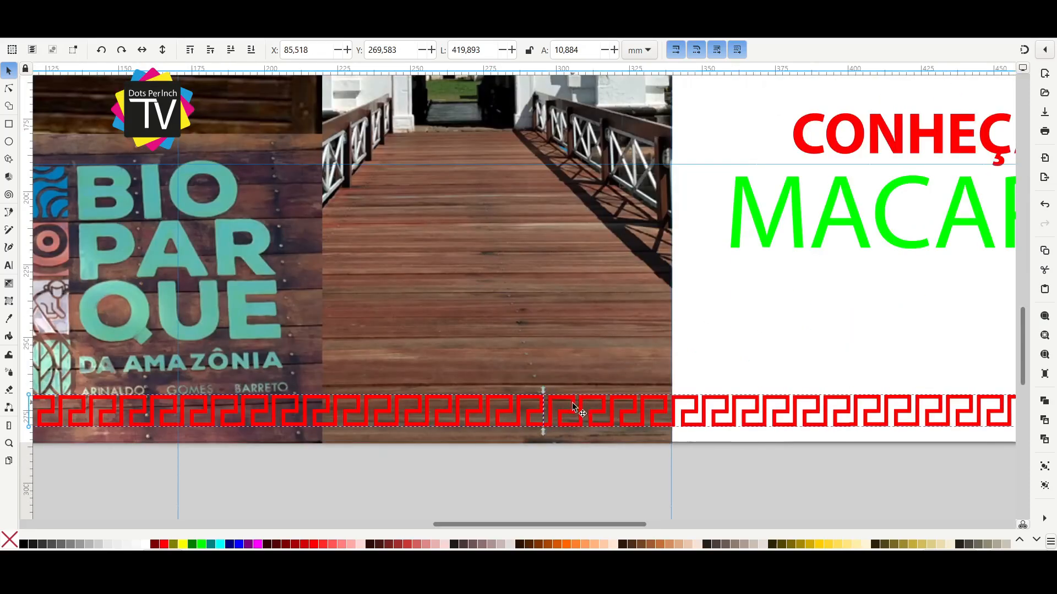
scroll(594, 423, down, 3)
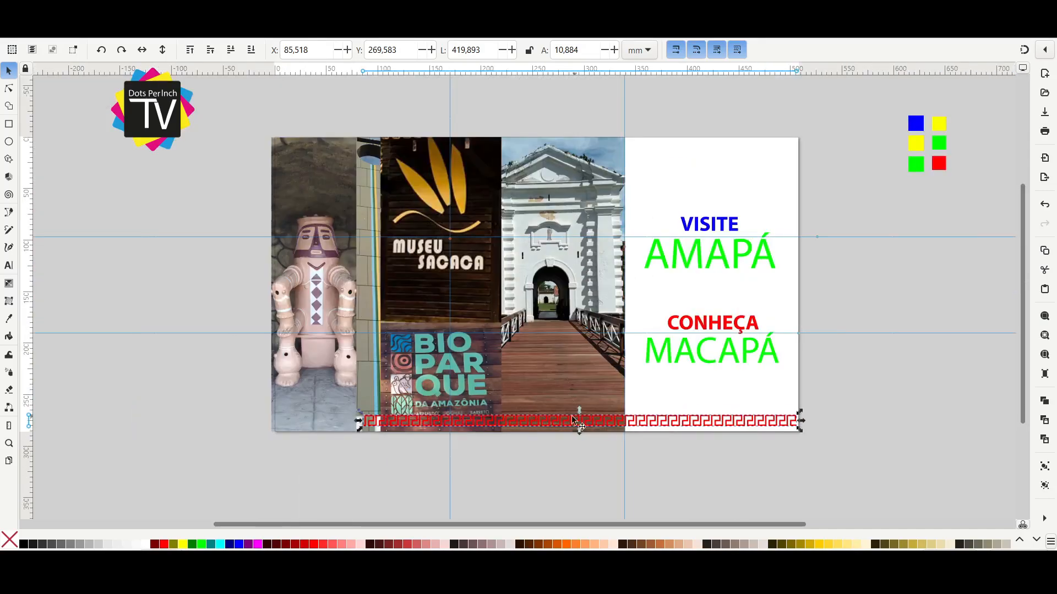
Duplicate the 420 mm strip, fit the two copies end to end and select both, about 840 mm wide.
scroll(515, 424, up, 2)
scroll(718, 430, down, 3)
drag(719, 428, 426, 395)
scroll(701, 430, up, 3)
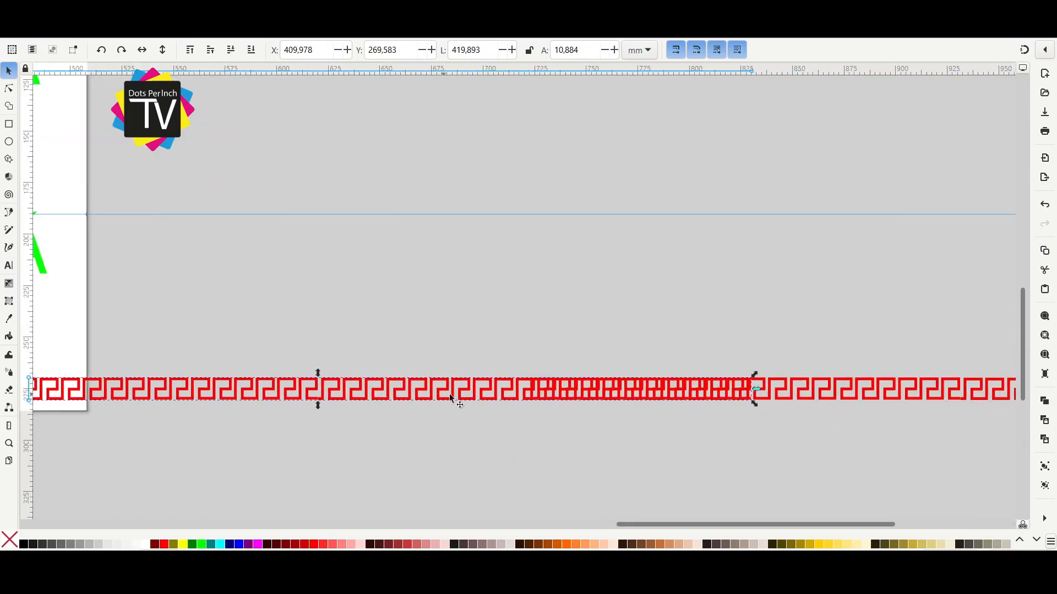
drag(500, 398, 273, 414)
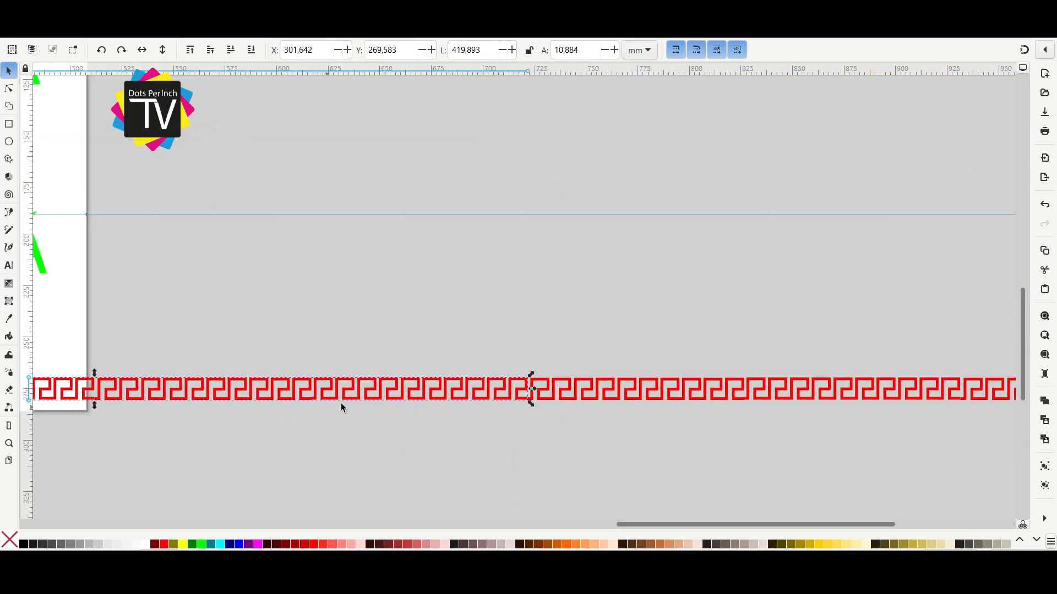
shift+click(562, 388)
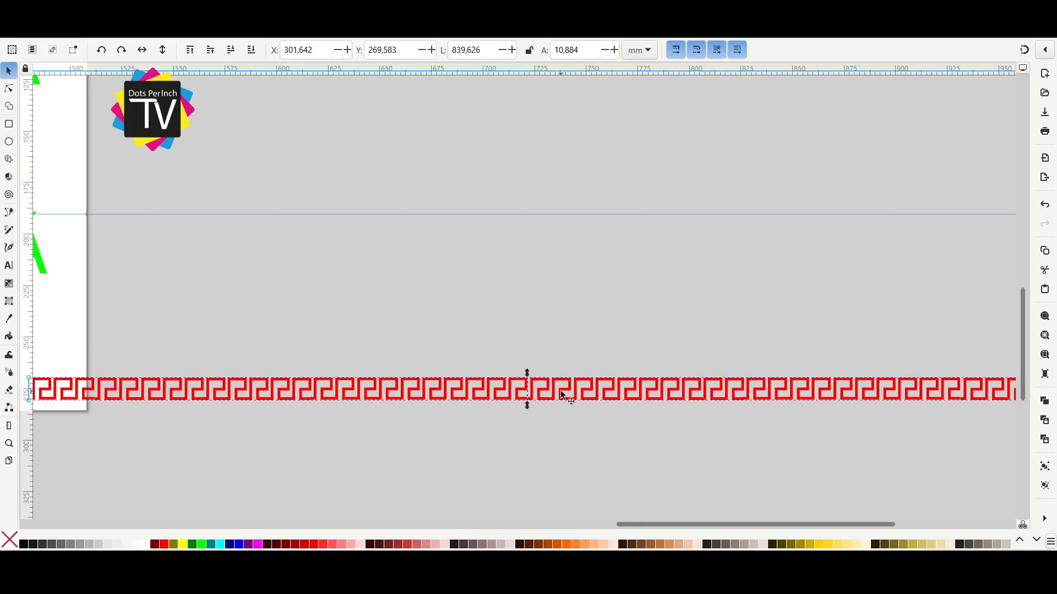
Shrink the extended meander strip to roughly the page width and place it along the bottom of the page.
scroll(574, 425, down, 4)
scroll(518, 443, left, 1)
drag(514, 418, 355, 421)
drag(673, 432, 501, 473)
scroll(424, 463, up, 3)
scroll(424, 464, up, 1)
Fit the bottom meander border to the page's right edge, enlarging it to about 512 mm wide.
drag(424, 463, 678, 473)
scroll(774, 482, down, 1)
scroll(935, 391, up, 3)
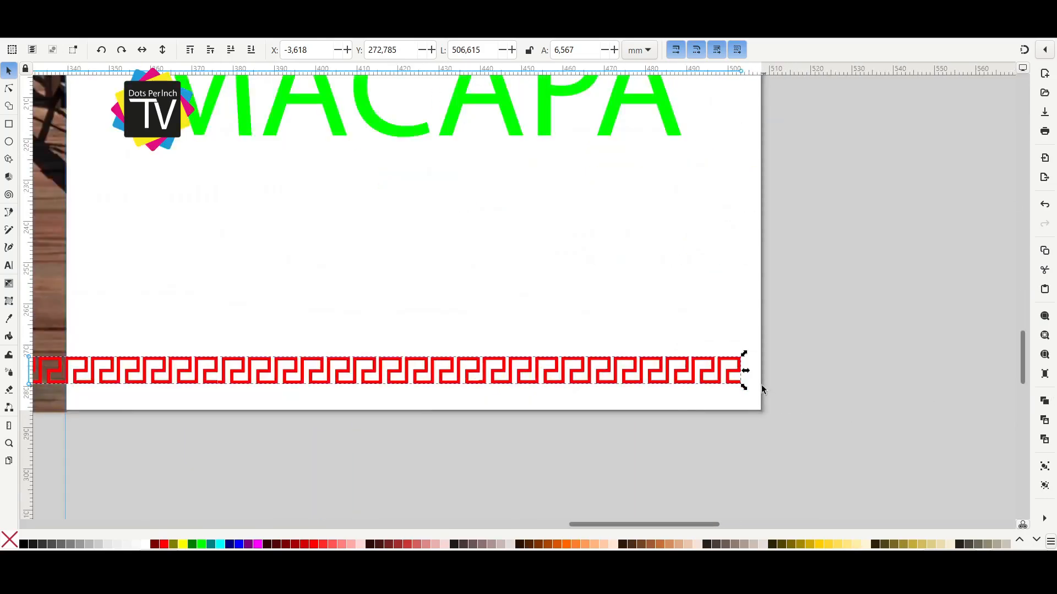
drag(746, 391, 719, 380)
scroll(518, 457, down, 4)
scroll(817, 402, up, 1)
scroll(717, 362, down, 1)
Duplicate the meander border and place the copy along the page's top edge at about Y 0.6 mm.
drag(851, 406, 722, 468)
key(ctrl+d)
drag(760, 442, 765, 152)
click(789, 202)
click(743, 157)
scroll(600, 220, right, 5)
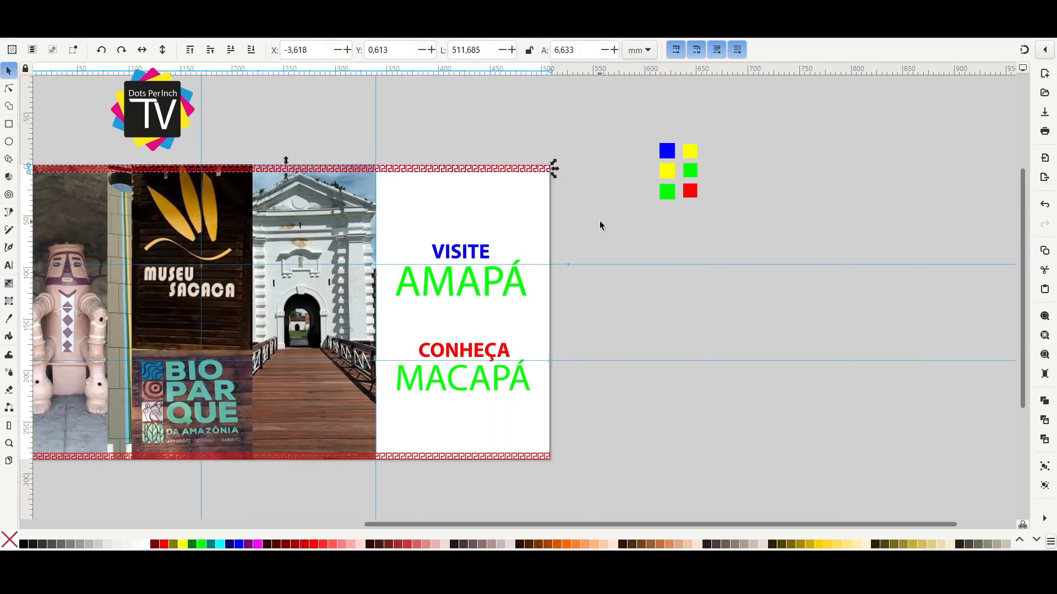
Place a copy of the meander border beside the page and delete all but four motifs, about 25.9 mm wide.
drag(518, 174, 924, 338)
drag(465, 255, 920, 381)
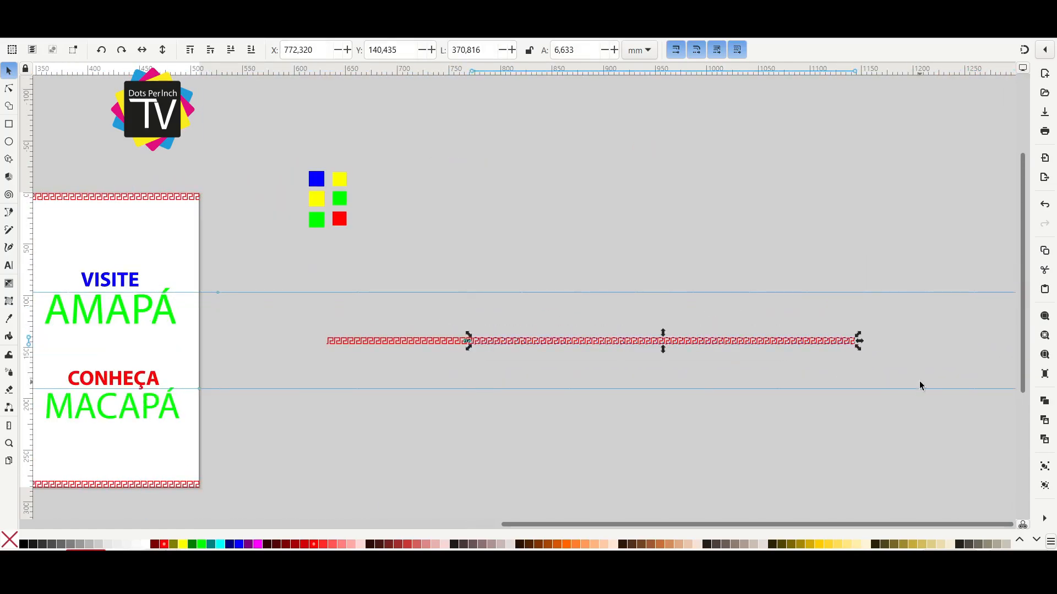
key(Delete)
scroll(390, 336, up, 3)
drag(224, 311, 744, 418)
key(Delete)
Duplicate the short four-motif meander strip and stack the copies closely into a block of four rows.
scroll(230, 358, up, 2)
drag(229, 359, 616, 344)
scroll(361, 333, up, 2)
click(388, 332)
key(ctrl+d)
key(ctrl+d)
key(ctrl+d)
key(ctrl+a)
drag(416, 322, 519, 332)
key(ctrl+d)
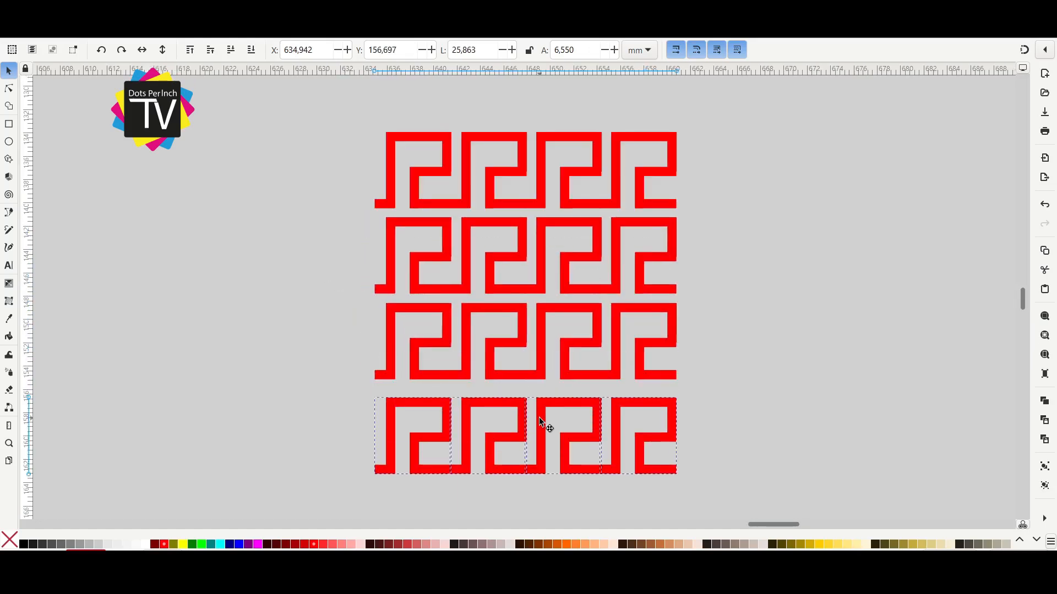
drag(540, 418, 536, 408)
scroll(778, 397, down, 3)
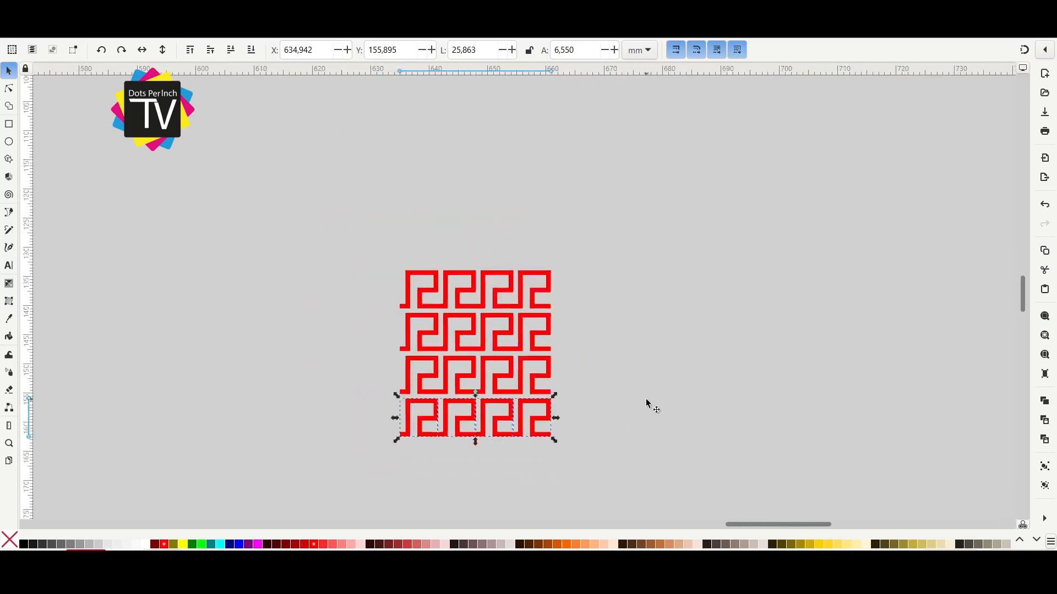
Draw a purple square of about 14.1 mm beside the meander block, duplicate it and fill the copy light red.
drag(769, 387, 587, 358)
key(r)
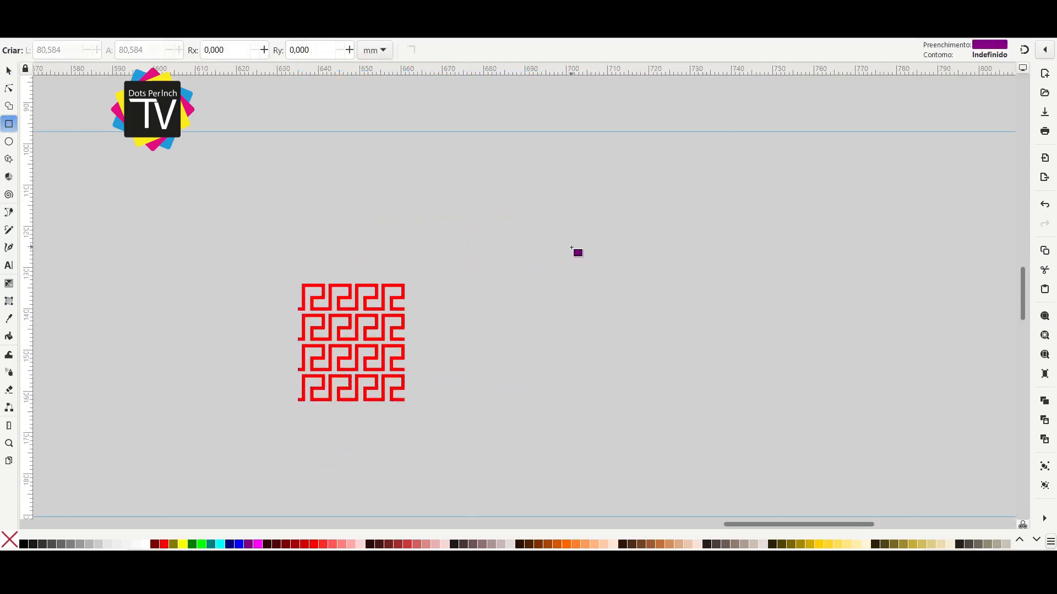
drag(582, 259, 589, 270)
click(5, 68)
key(ctrl+d)
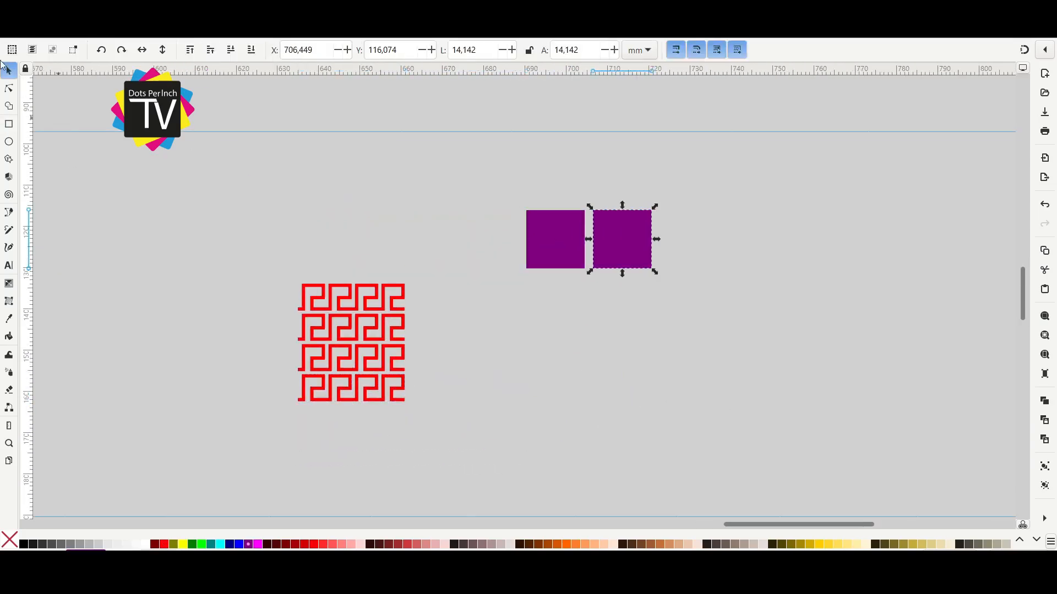
click(331, 546)
Duplicate the purple and light red pair into a row of eight squares and add a horizontally mirrored copy underneath.
mouse_move(631, 252)
mouse_down()
mouse_move(618, 248)
mouse_move(641, 238)
mouse_up()
drag(656, 185, 503, 283)
key(ctrl+d)
drag(566, 253, 679, 253)
drag(712, 288, 558, 304)
drag(679, 185, 352, 332)
key(ctrl+d)
drag(401, 266, 627, 266)
drag(348, 190, 973, 336)
key(ctrl+d)
drag(741, 240, 729, 321)
click(147, 49)
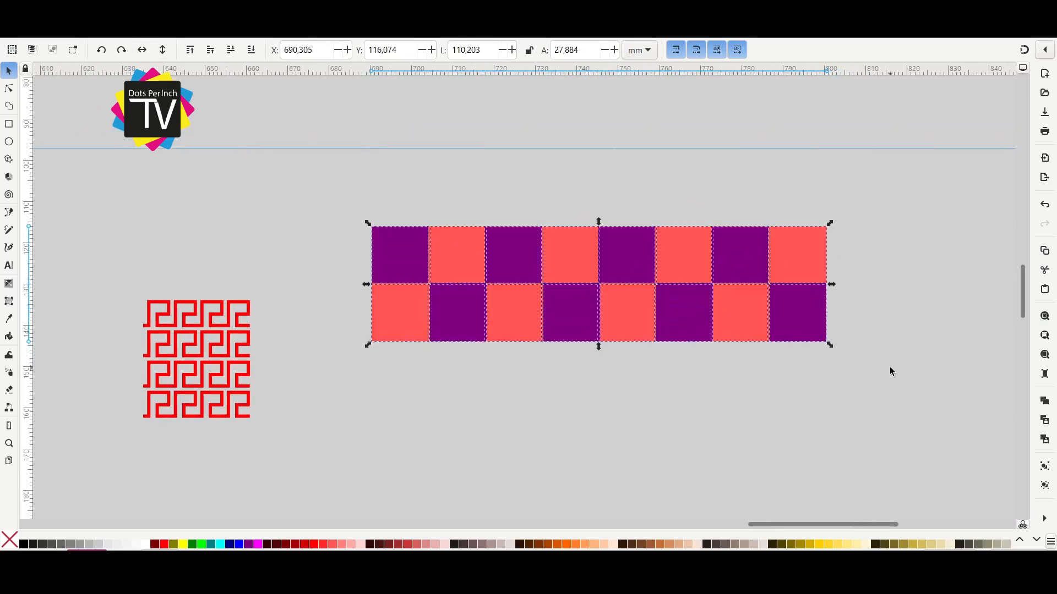
Group the two checkered rows, duplicate them into an eight-by-eight checkerboard of about 110 × 111 mm and set it aside.
key(ctrl+g)
key(ctrl+d)
drag(682, 257, 682, 375)
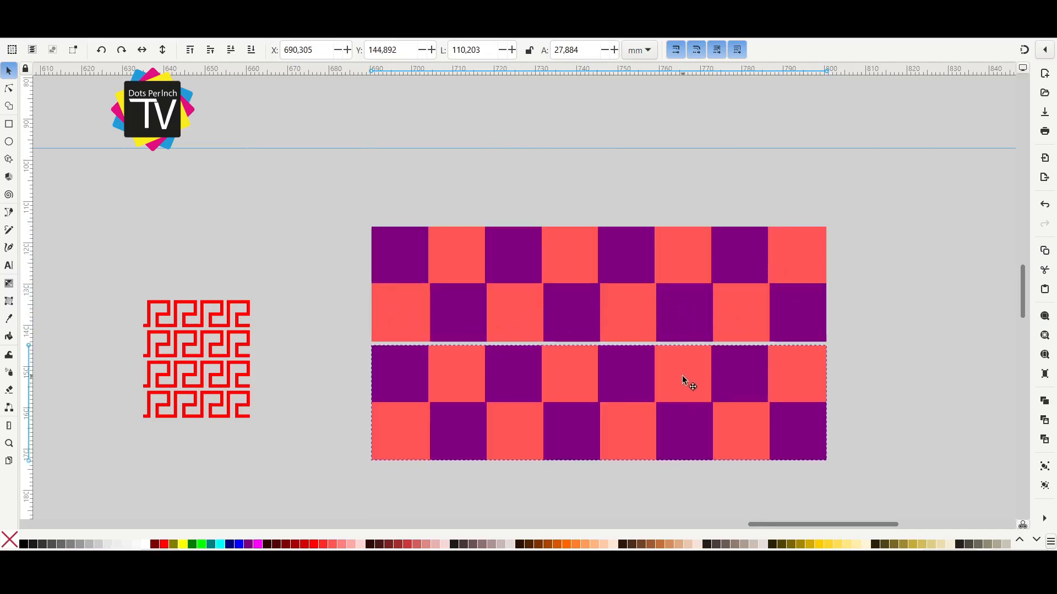
shift+click(705, 330)
key(ctrl+g)
scroll(705, 330, down, 2)
key(ctrl+d)
drag(719, 306, 737, 418)
shift+click(730, 367)
drag(722, 373, 832, 235)
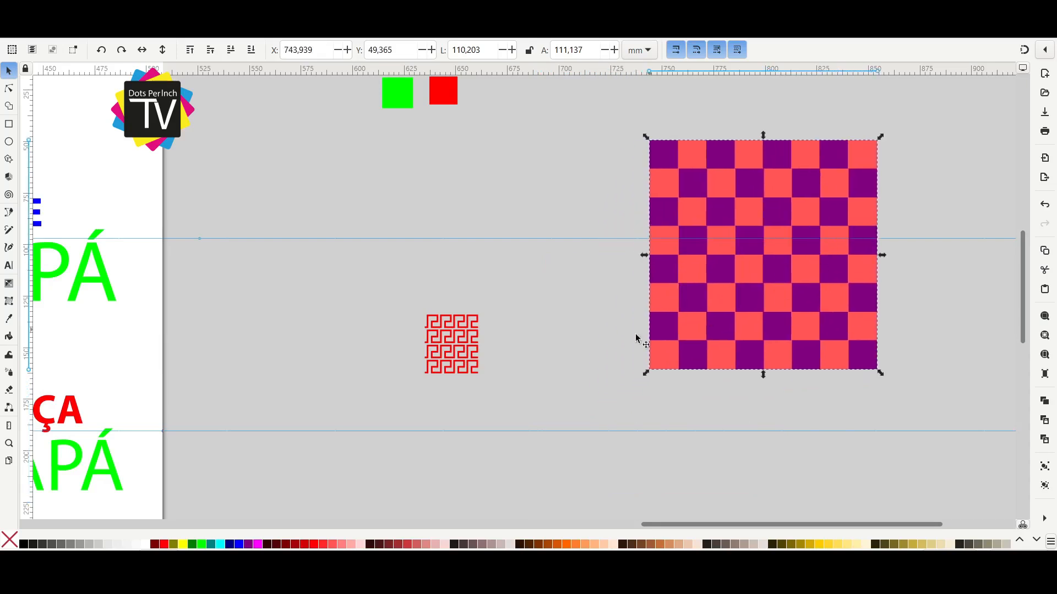
Duplicate the four-row meander block and join the copy to its side, making it about 51.5 mm wide.
drag(507, 399, 409, 298)
scroll(467, 349, up, 3)
key(ctrl+d)
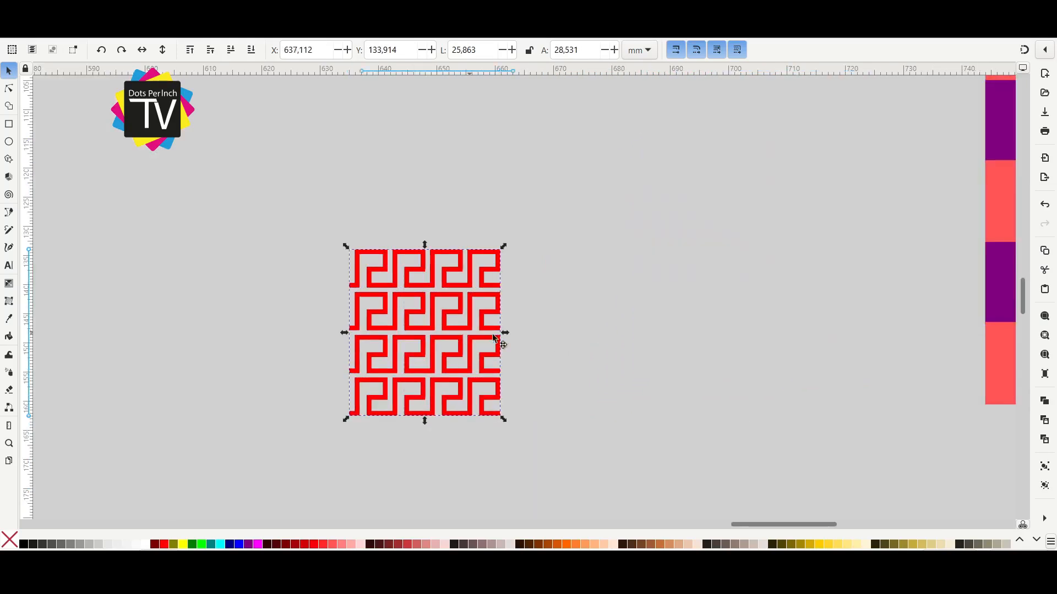
drag(448, 335, 598, 339)
shift+click(474, 292)
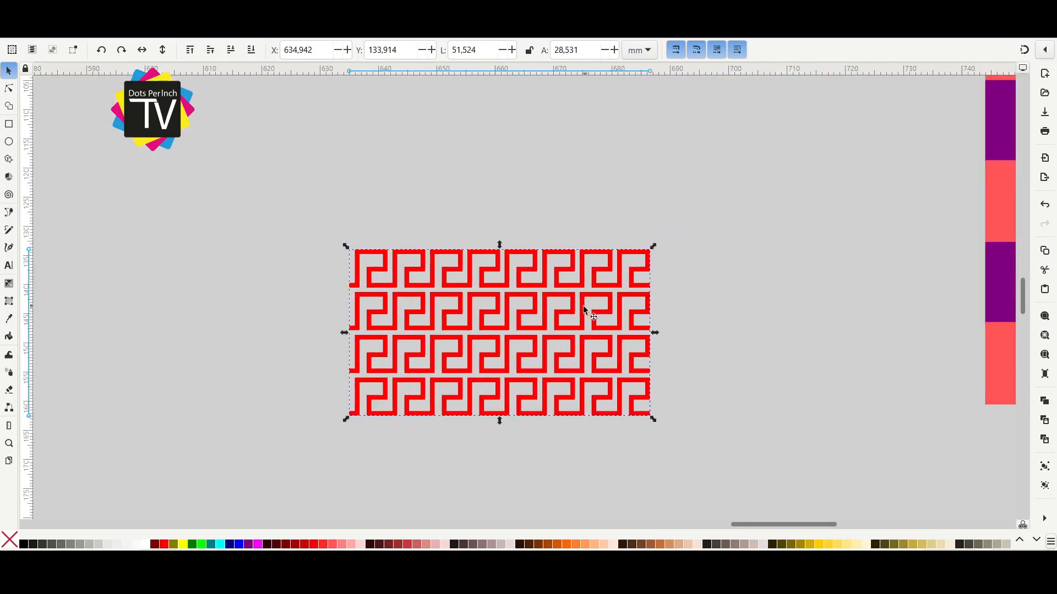
Duplicate the widened meander block below itself, forming a pattern about 51.5 × 58.2 mm, and move it nearer the page.
drag(574, 306, 623, 223)
key(ctrl+d)
drag(626, 238, 627, 412)
scroll(782, 385, down, 2)
drag(803, 237, 465, 473)
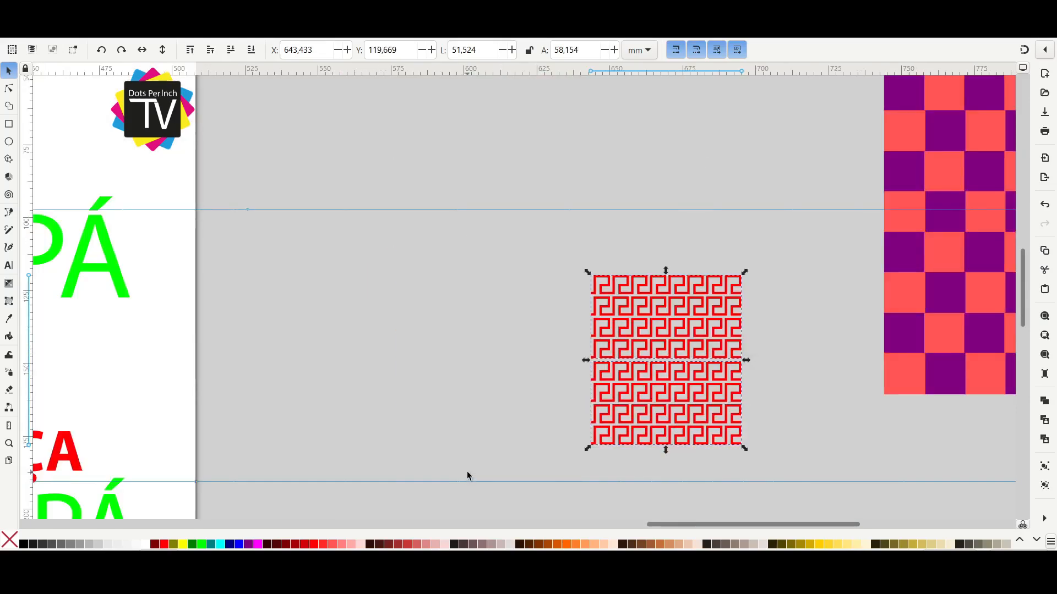
scroll(750, 385, down, 3)
drag(727, 382, 698, 377)
scroll(716, 383, up, 2)
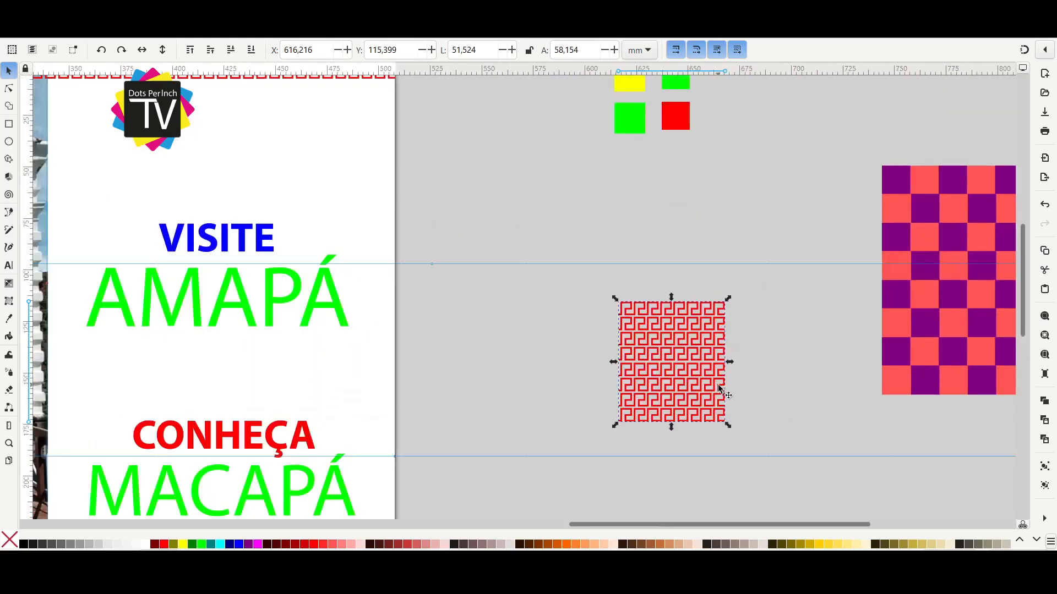
scroll(672, 374, up, 2)
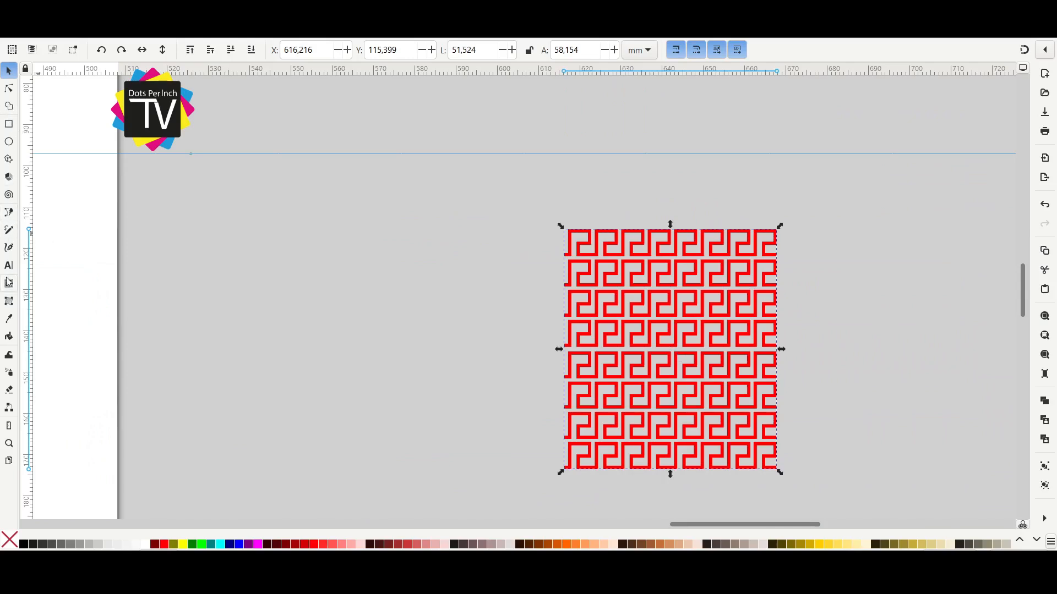
Draw a five-pointed star, fill it white and center it over the meander pattern, enlarged to about 73 × 70 mm.
click(9, 158)
double_click(129, 50)
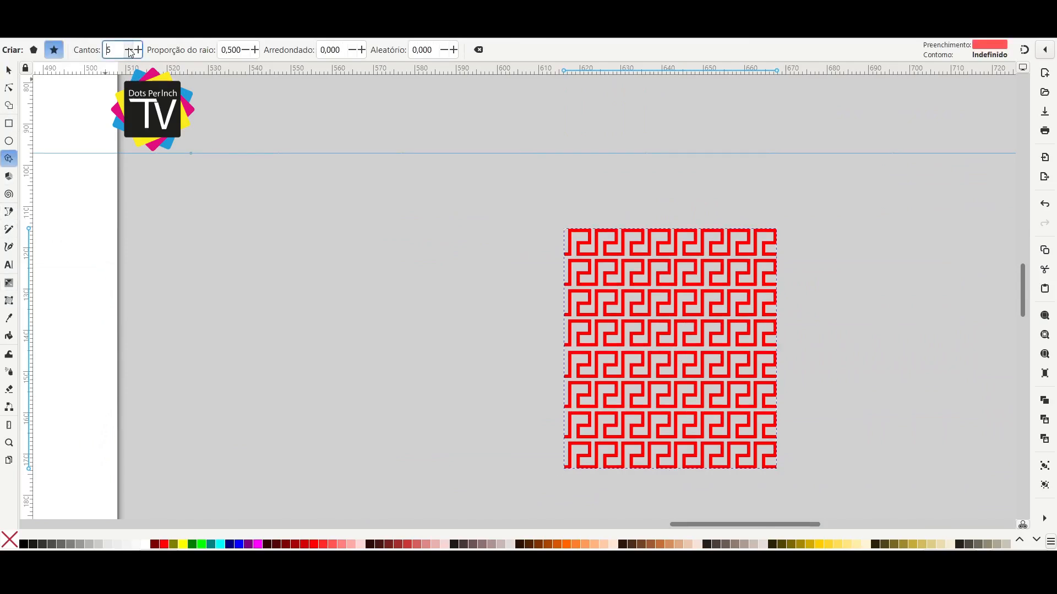
mouse_move(338, 308)
mouse_down()
mouse_move(387, 335)
mouse_move(338, 171)
mouse_up()
key(s)
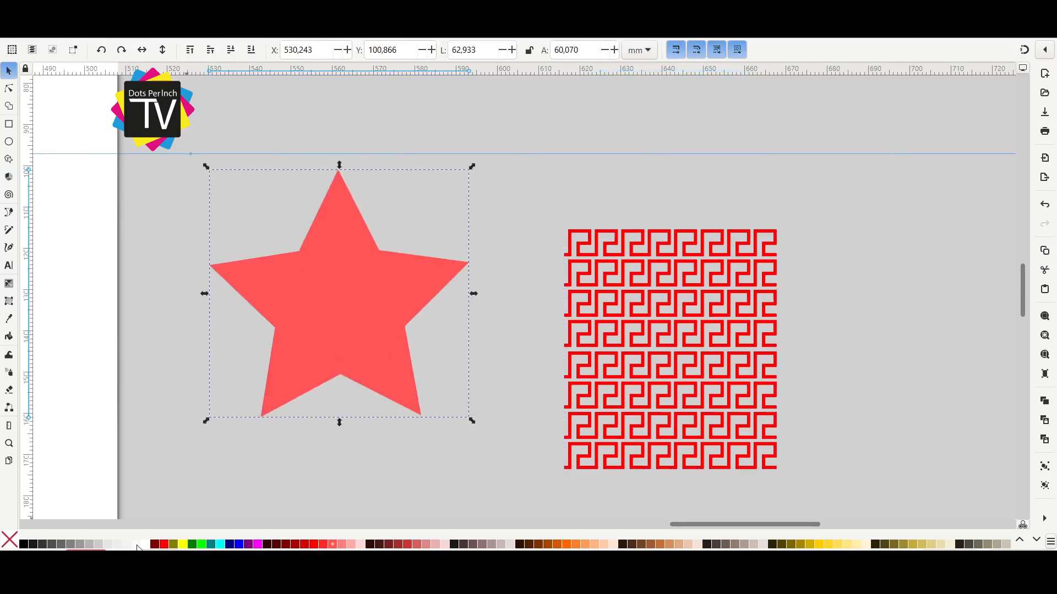
click(151, 546)
drag(346, 302, 677, 351)
drag(801, 218, 832, 194)
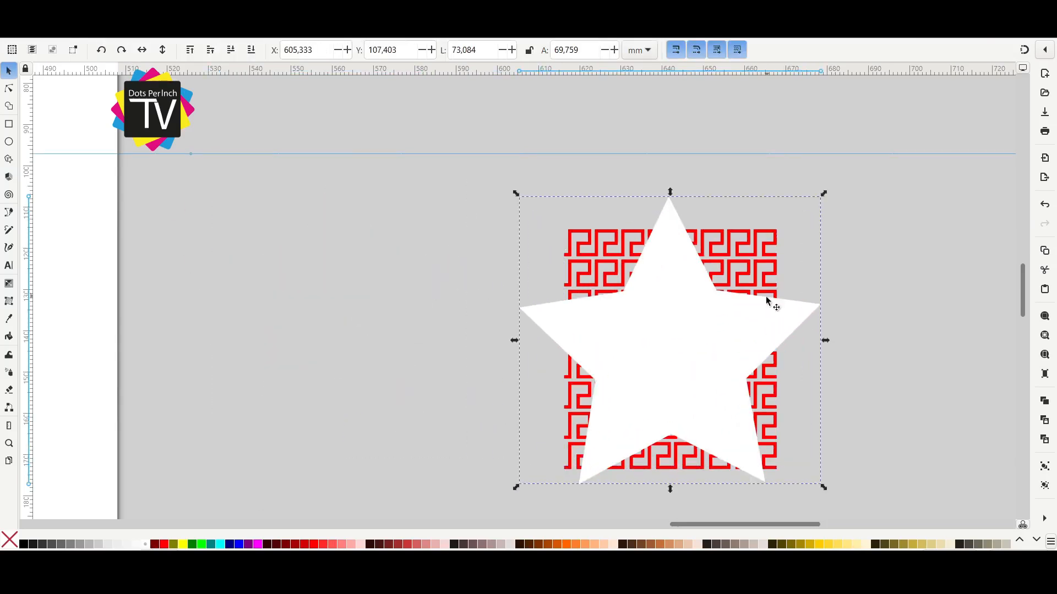
Clip the meander pattern to the star shape, shrink it to about 26 × 29 mm and place it below MACAPÁ.
shift+click(755, 262)
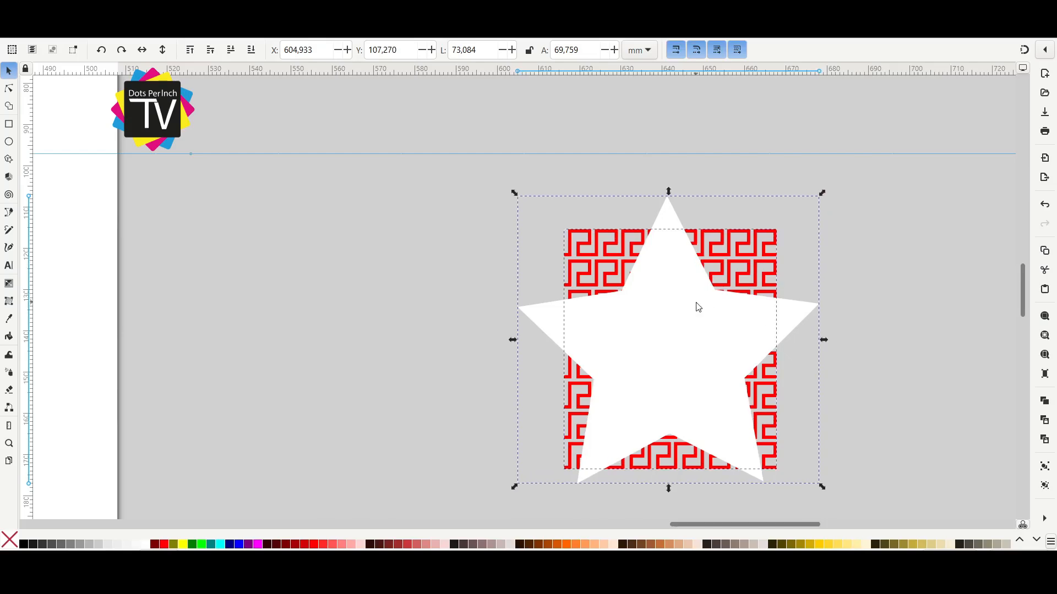
click(578, 357)
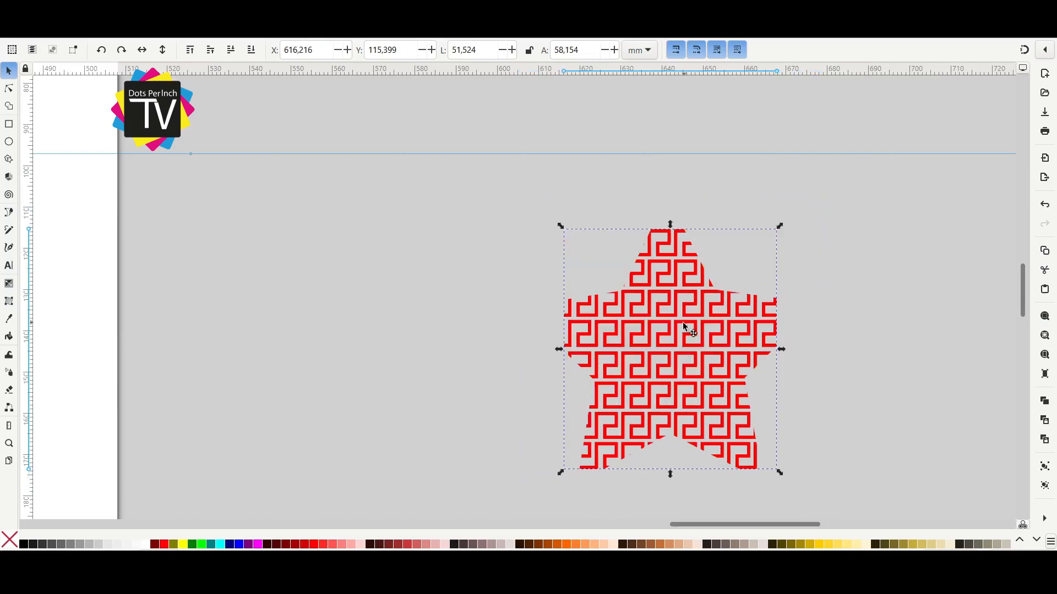
drag(685, 325, 463, 304)
scroll(388, 328, down, 3)
drag(578, 338, 974, 335)
drag(823, 334, 669, 487)
drag(669, 487, 697, 340)
drag(728, 291, 690, 333)
drag(663, 367, 539, 365)
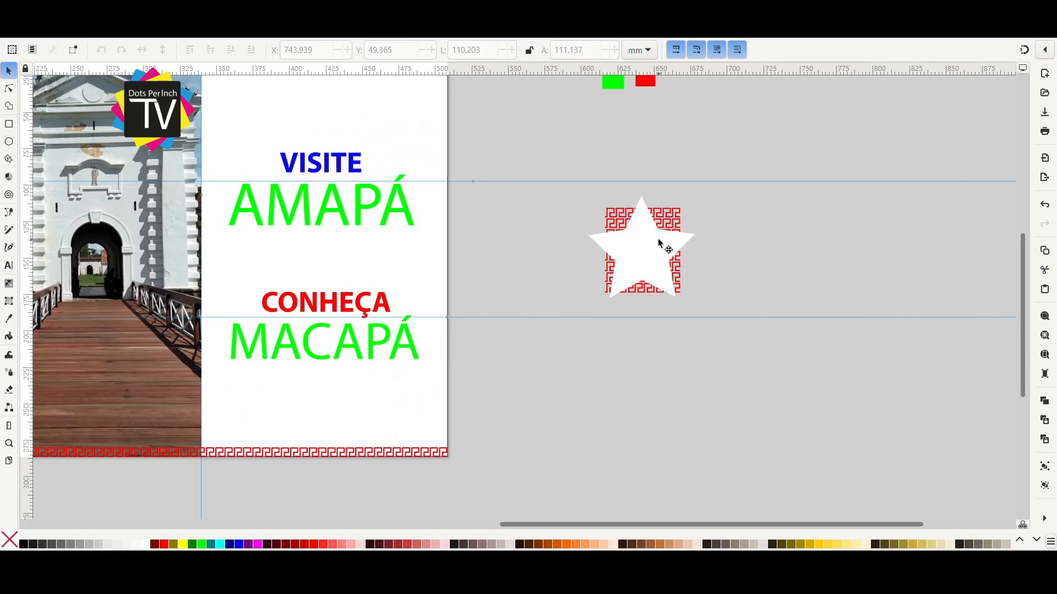
Duplicate the unclipped meander pattern into a row of four blocks beside the page, deleting the surplus object.
click(659, 242)
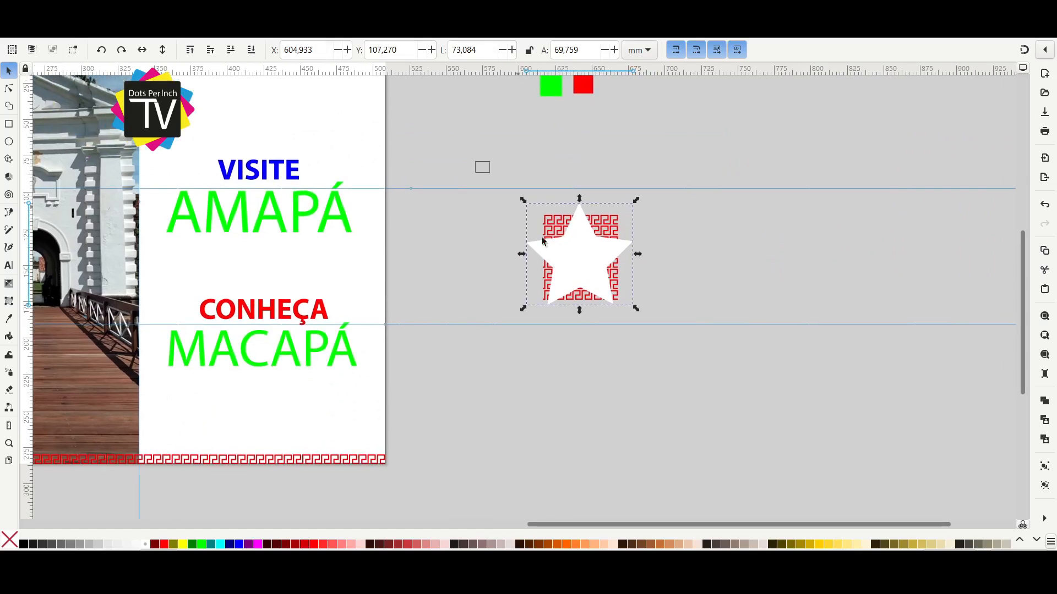
drag(542, 242, 698, 359)
drag(596, 252, 792, 262)
key(ctrl+d)
key(ctrl+d)
click(782, 259)
shift+click(660, 251)
key(Delete)
click(687, 269)
key(ctrl+d)
drag(691, 270, 823, 269)
Draw a white pentagon over the second meander block.
click(9, 159)
mouse_move(524, 270)
mouse_down()
mouse_move(560, 296)
mouse_move(549, 282)
mouse_up()
key(s)
Draw a white square over the third meander block and rotate it into a diamond covering the pattern.
key(r)
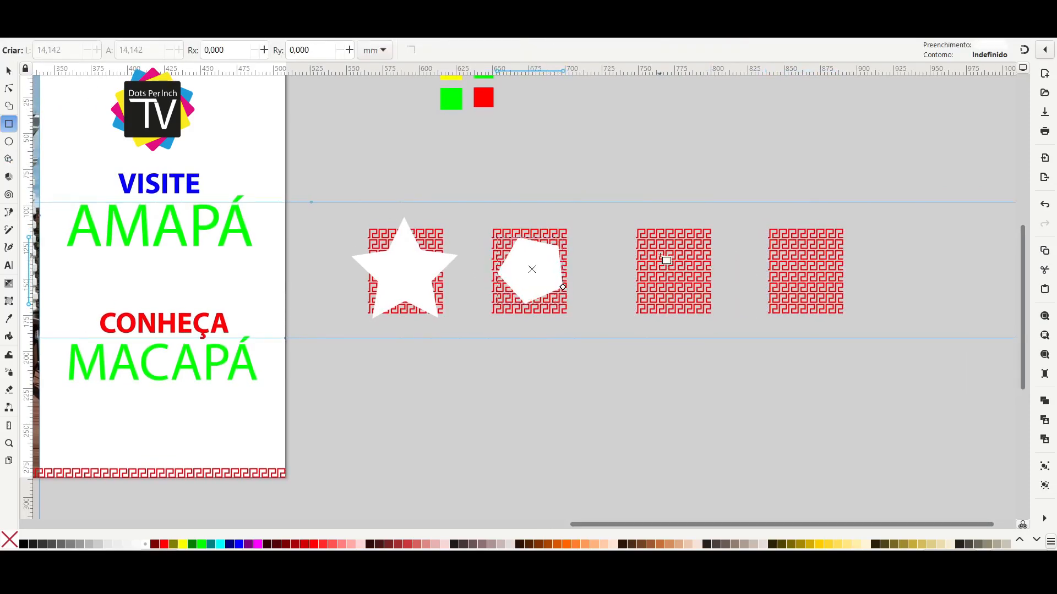
mouse_move(650, 247)
mouse_down()
mouse_move(686, 290)
mouse_move(668, 272)
mouse_up()
key(space)
key(space)
click(668, 272)
drag(692, 296, 725, 268)
click(728, 274)
Draw a white ellipse and fit it over the fourth meander block, scaled to about 48 × 27 mm.
key(e)
drag(758, 392, 818, 422)
key(s)
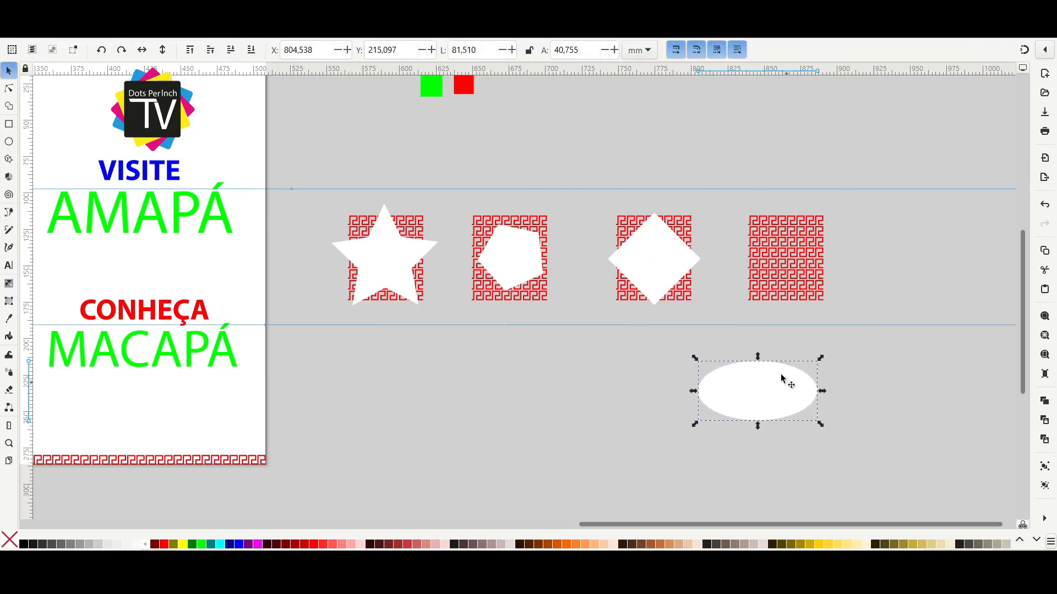
drag(789, 365, 841, 229)
drag(871, 285, 806, 265)
Clip the four meander blocks to the ellipse, diamond, pentagon and star lying over them.
drag(856, 188, 753, 338)
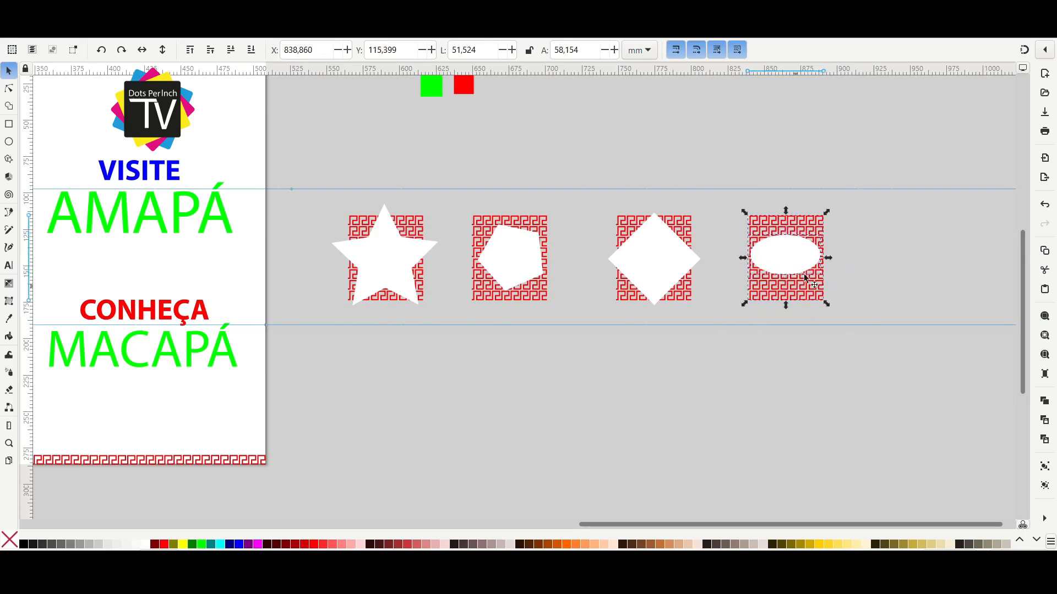
key(ctrl+alt+c)
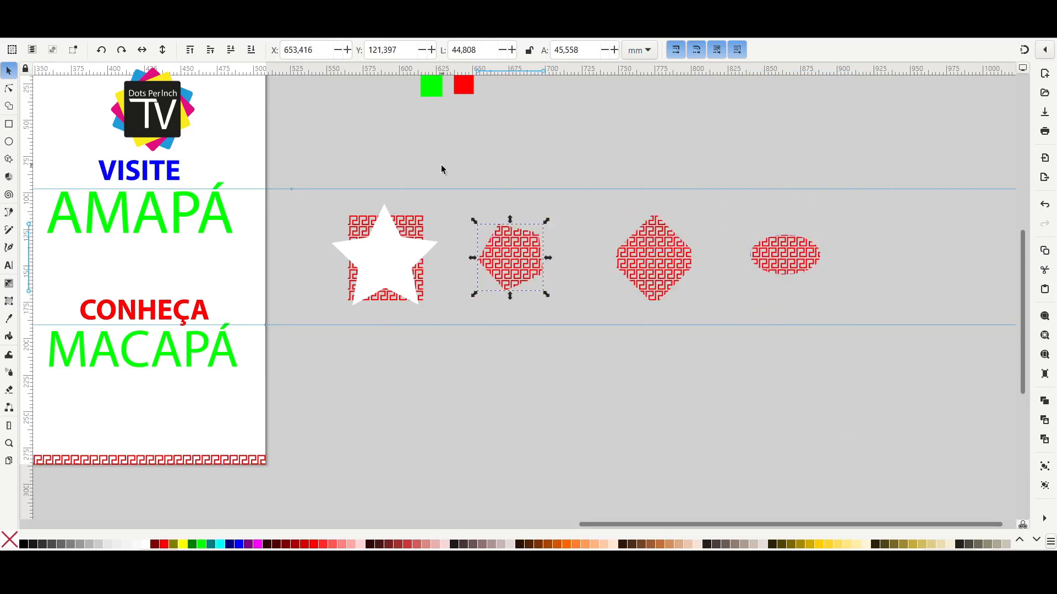
drag(441, 166, 306, 366)
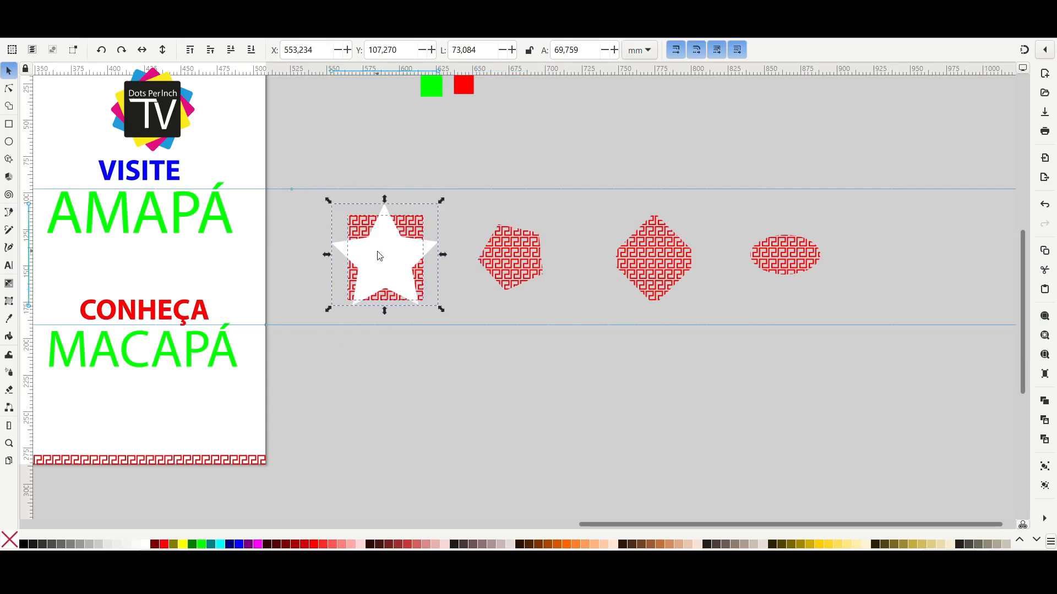
key(ctrl+alt+c)
scroll(757, 284, left, 4)
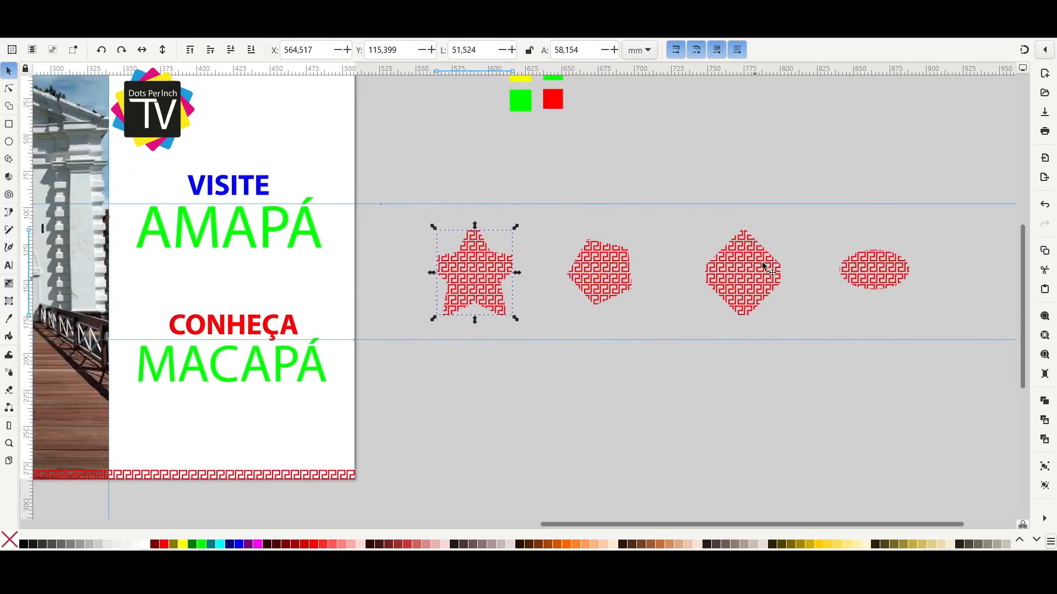
Shrink the clipped shapes, with the star about 21 × 24 mm, and pile them together below MACAPÁ.
drag(468, 282, 565, 261)
scroll(473, 262, down, 1)
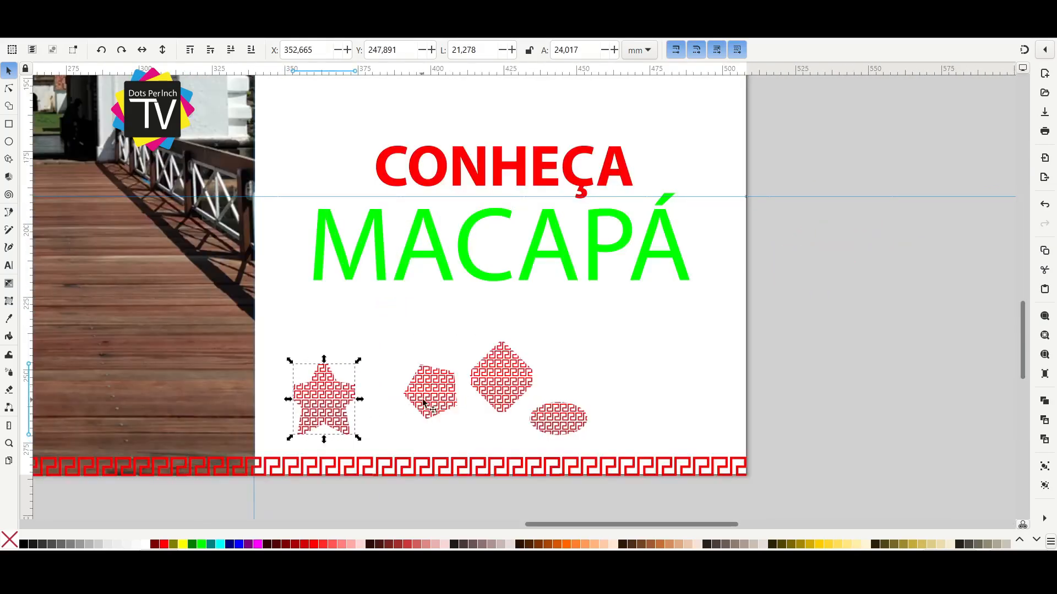
drag(421, 404, 420, 383)
drag(498, 380, 549, 400)
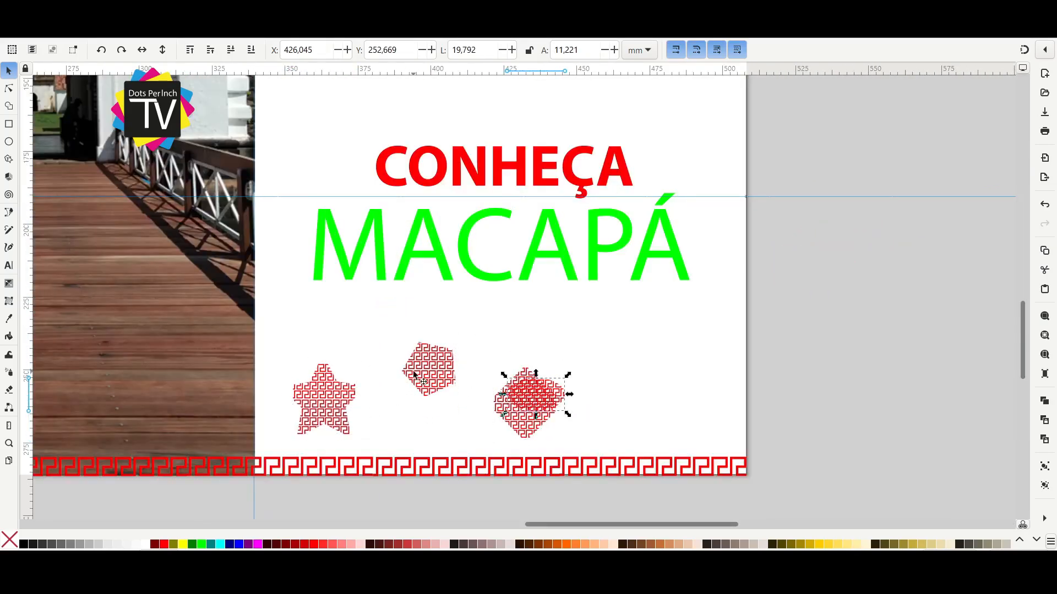
drag(413, 375, 512, 407)
drag(330, 405, 533, 406)
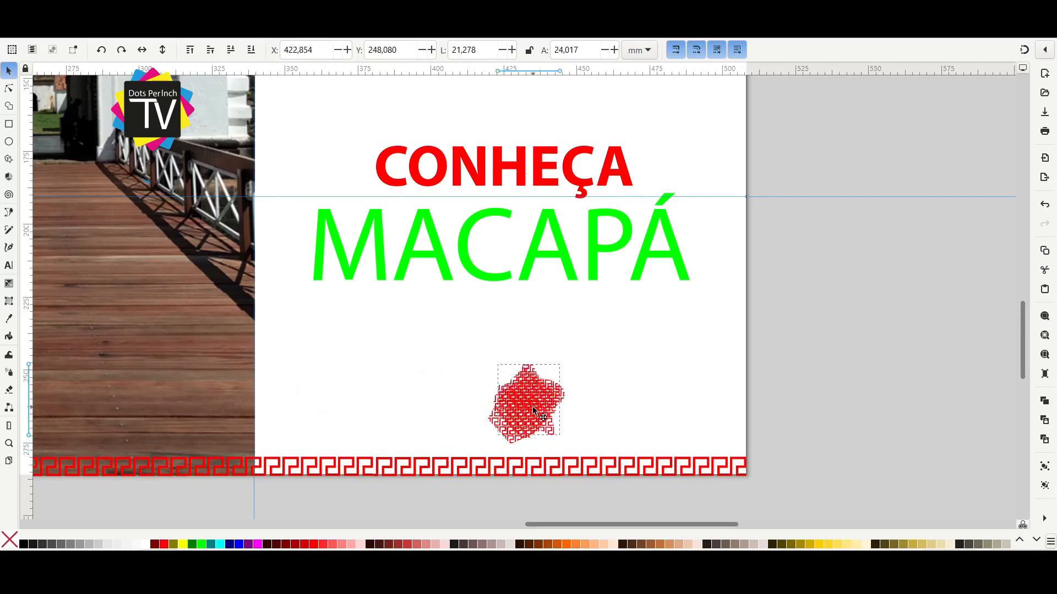
Spread the diamond, pentagon, star and ellipse out in a loose row below MACAPÁ.
click(814, 330)
drag(814, 319, 383, 459)
drag(508, 399, 646, 363)
key(Escape)
drag(450, 379, 315, 363)
drag(468, 359, 411, 395)
drag(560, 413, 534, 407)
scroll(654, 419, down, 4)
click(715, 426)
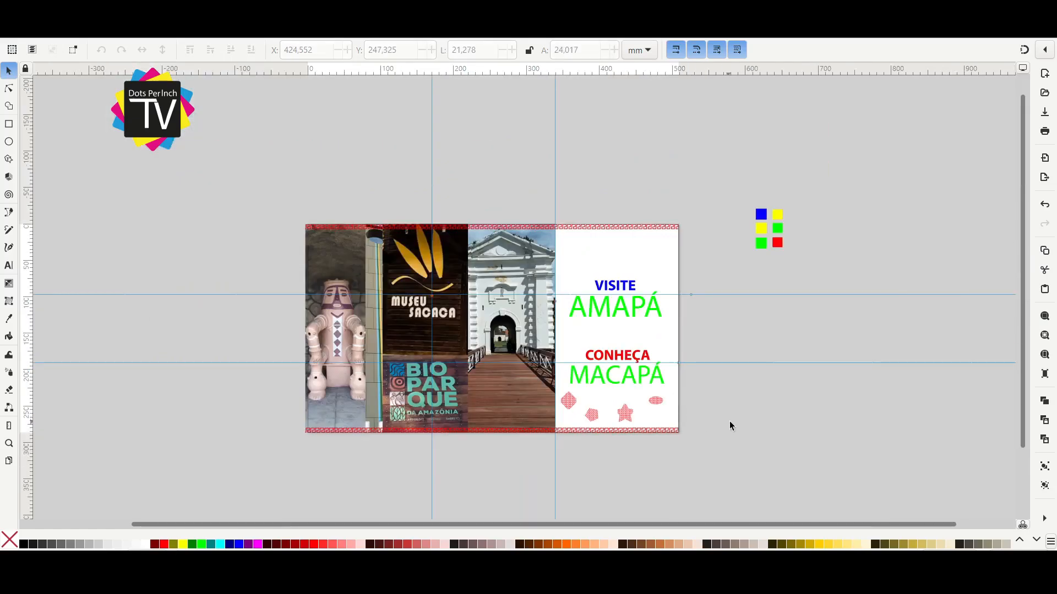
Recolor AMAPÁ and MACAPÁ with the dark brown sampled from the photo of the wooden bridge.
scroll(718, 338, up, 2)
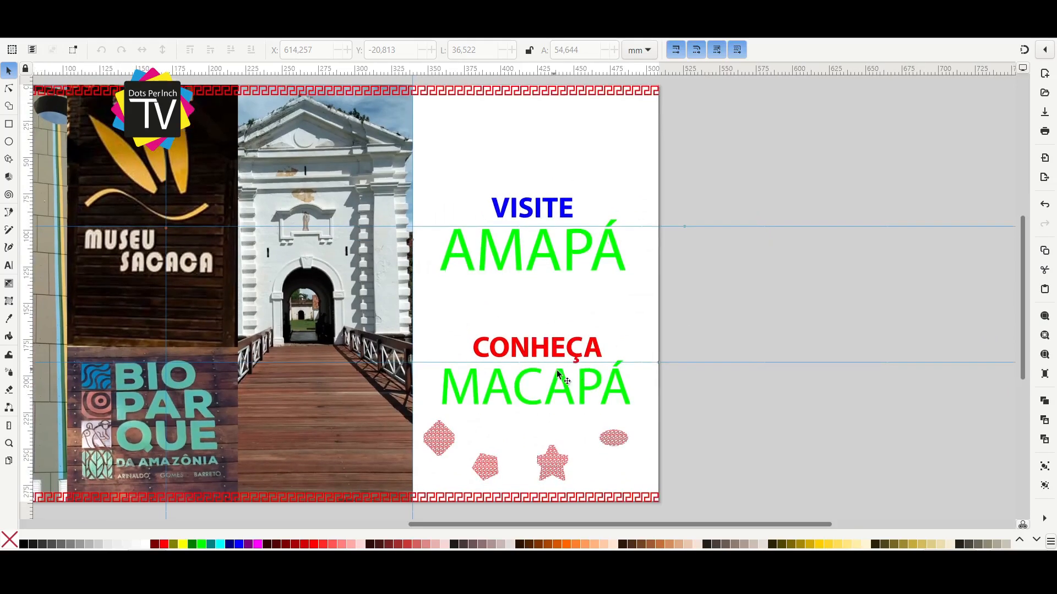
click(591, 351)
drag(518, 357, 695, 346)
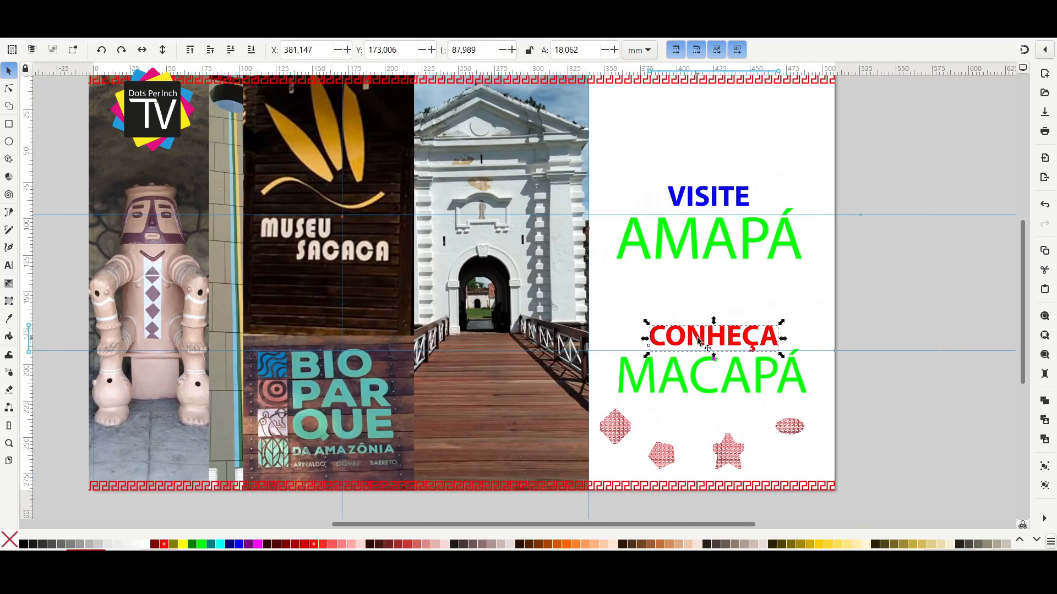
click(743, 387)
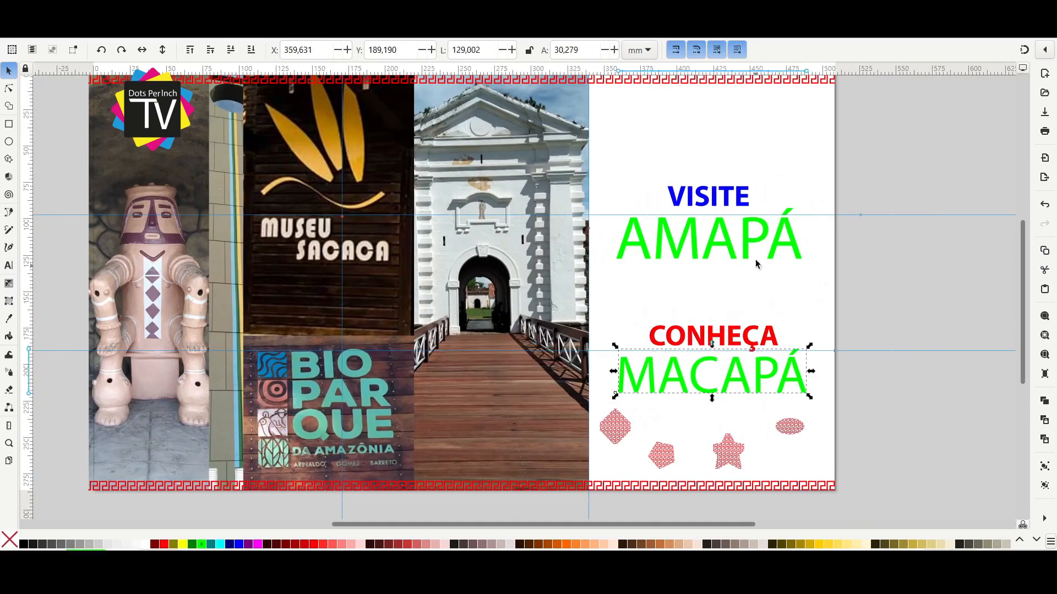
shift+click(710, 239)
key(d)
click(534, 432)
key(s)
Recolor VISITE and CONHEÇA with the pinkish clay tone sampled from the statue photo.
drag(925, 166, 606, 224)
drag(908, 286, 595, 370)
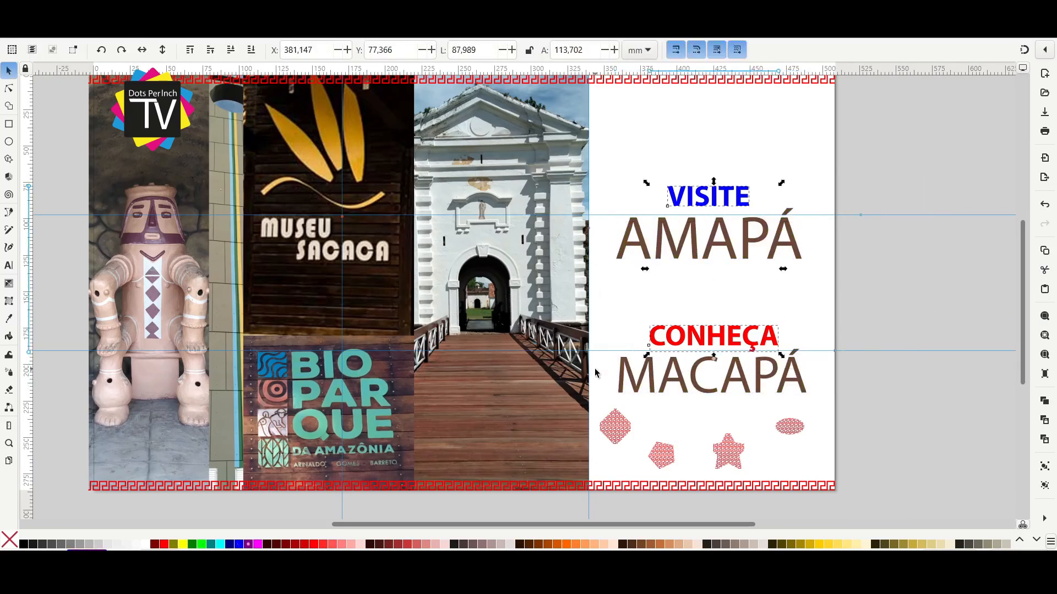
key(d)
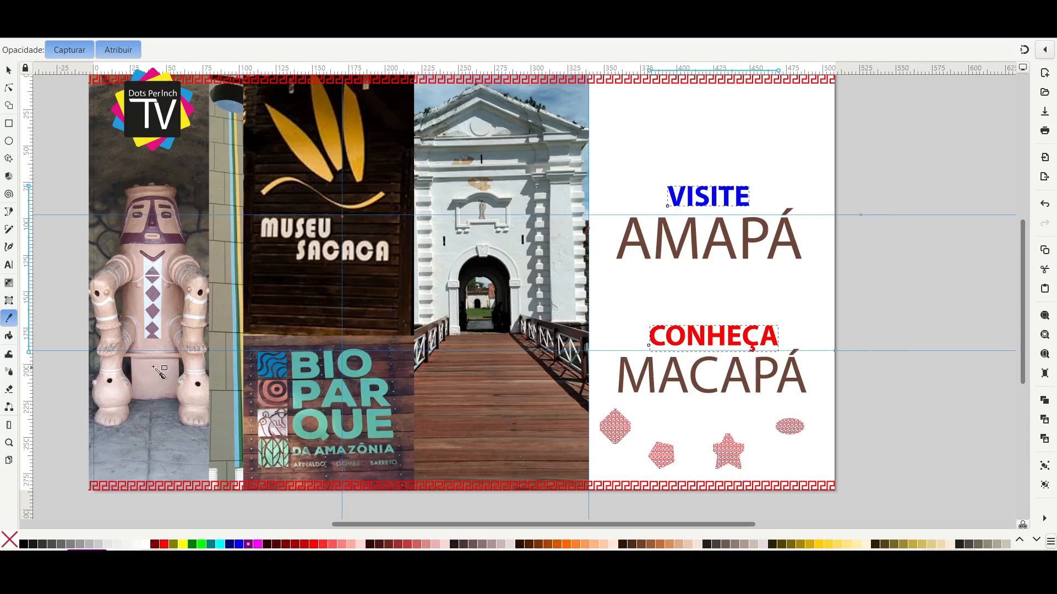
click(177, 304)
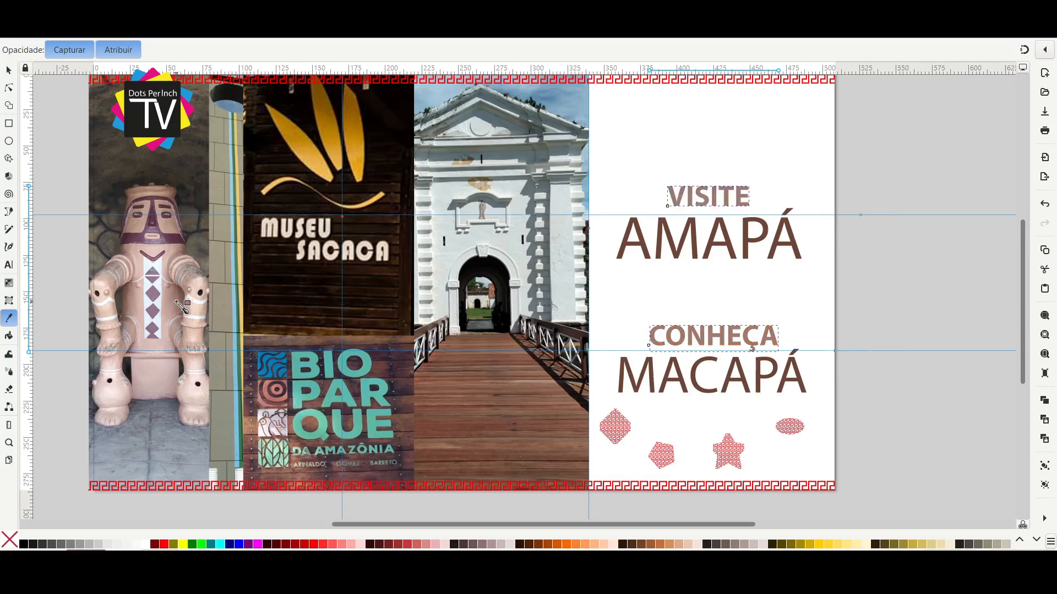
key(s)
Select both meander borders and the four patterned shapes and recolor them with a dark brown sampled from the wooden sign photo.
key(5)
click(782, 159)
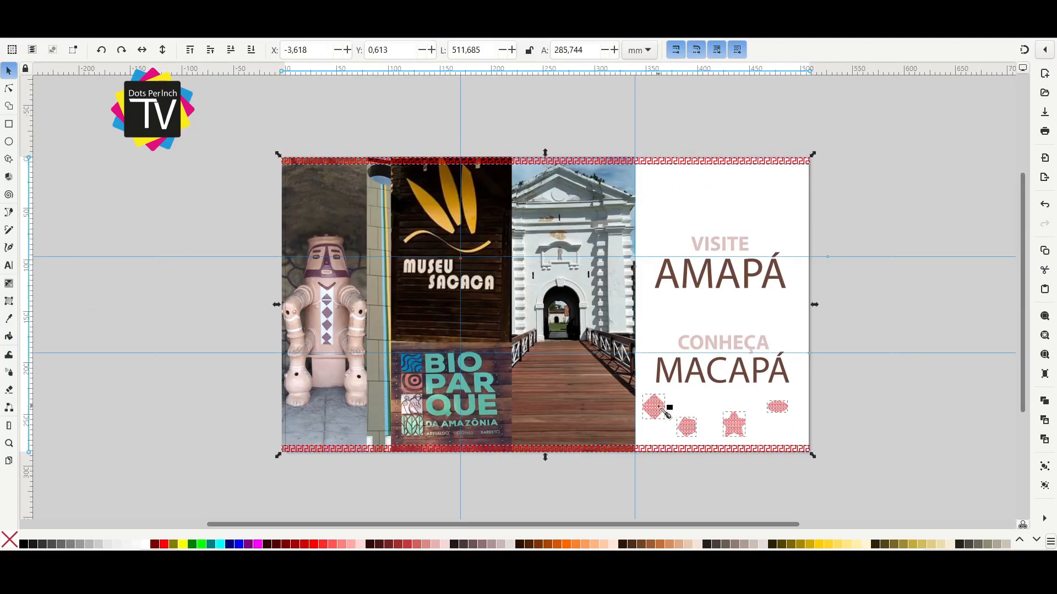
key(d)
click(457, 303)
key(s)
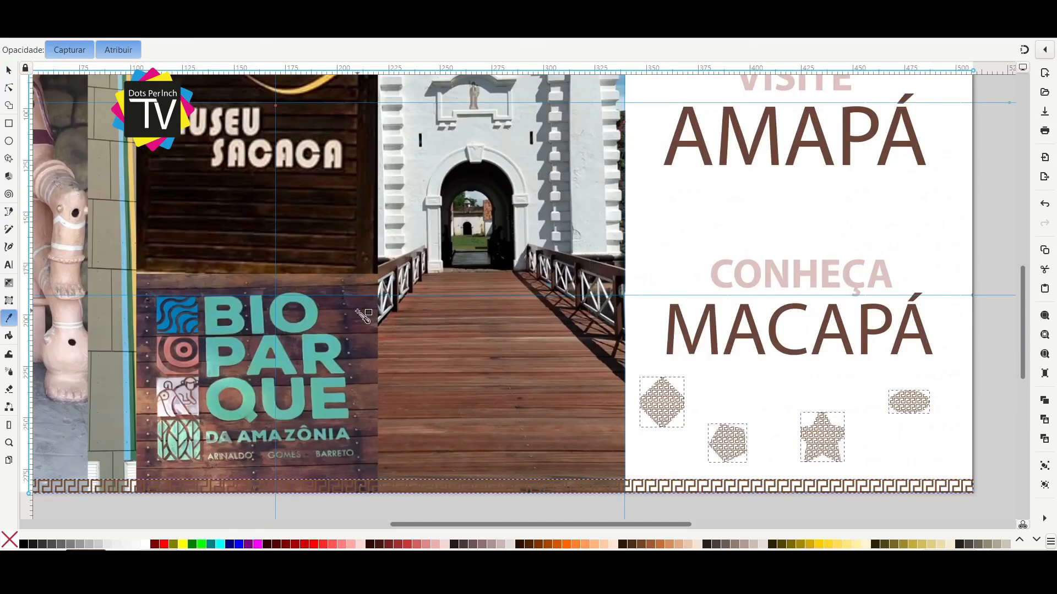
click(468, 462)
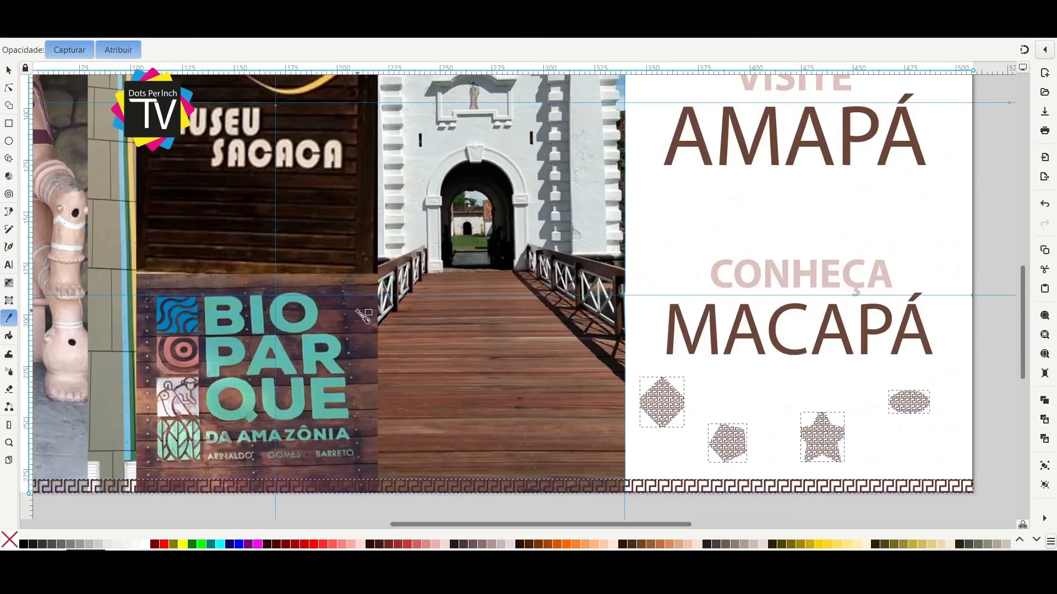
Undo the last dark brown recoloring of the meander borders and the four patterned shapes.
scroll(622, 501, left, 3)
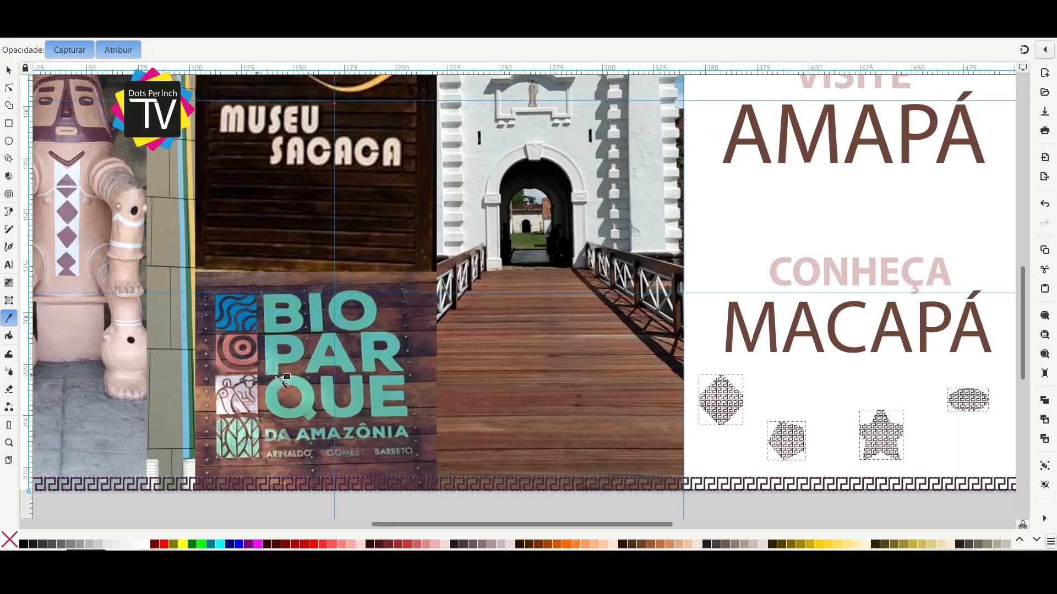
key(ctrl+z)
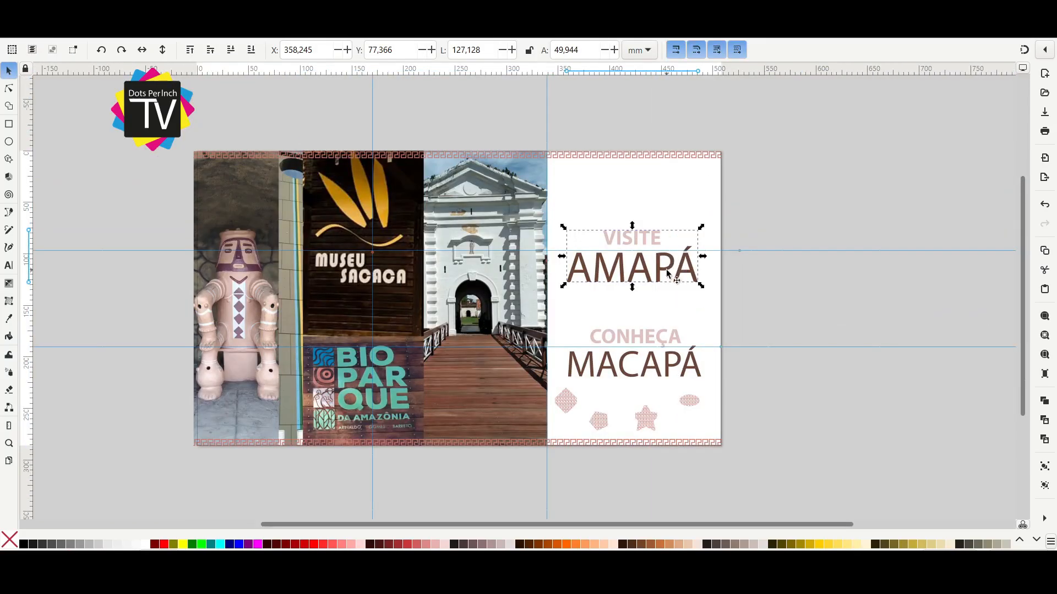
Move the VISITE AMAPÁ block up and the CONHEÇA MACAPÁ block down, and place the four patterned shapes between them.
drag(666, 270, 666, 267)
click(645, 364)
drag(645, 364, 646, 374)
click(650, 418)
drag(650, 422, 650, 324)
drag(682, 377, 682, 414)
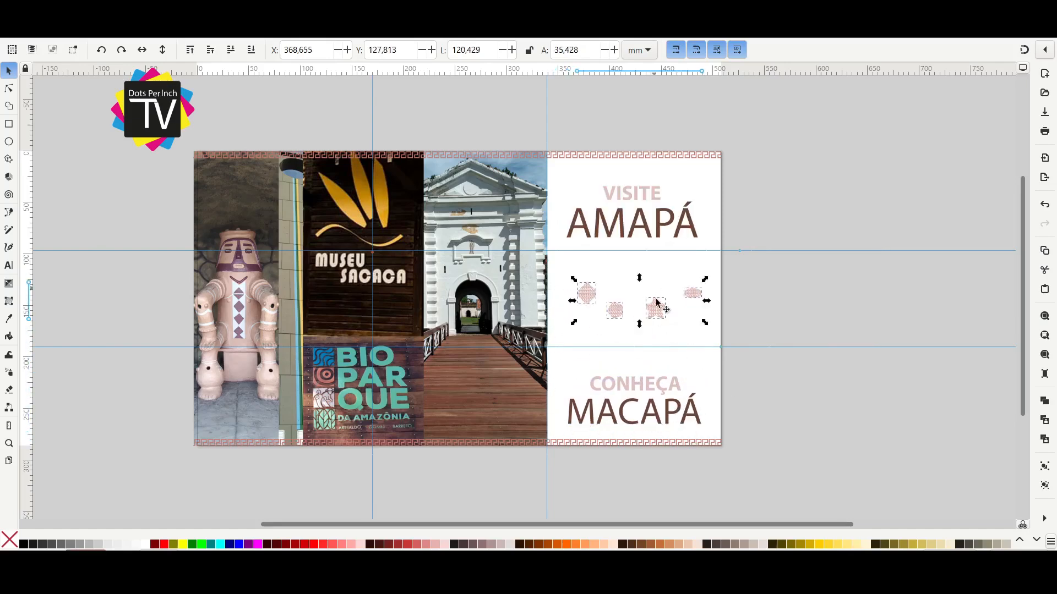
Move the CONHEÇA MACAPÁ text block slightly up toward the patterned shapes.
click(816, 298)
drag(784, 331, 510, 474)
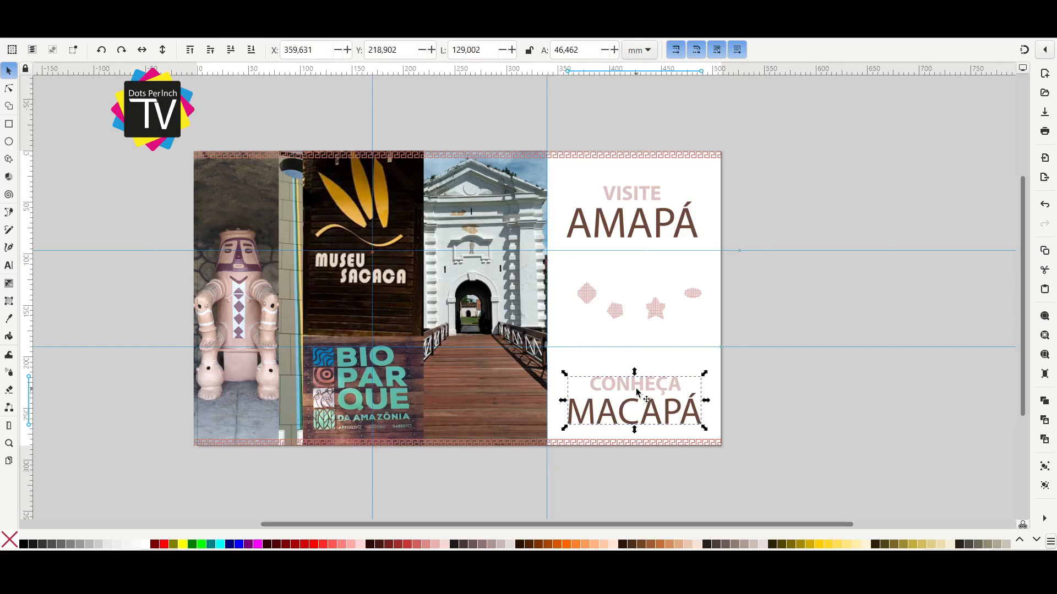
drag(640, 389, 640, 374)
Scatter the shapes over the photos: diamond above the statue, pentagon on the fortress wall, star below the statue, ellipse on the bridge.
mouse_move(776, 173)
mouse_down()
mouse_move(561, 259)
mouse_move(548, 281)
mouse_move(219, 188)
mouse_up()
drag(620, 311, 531, 242)
drag(655, 310, 232, 414)
drag(695, 294, 515, 414)
Move the VISITE AMAPÁ block down and the CONHEÇA MACAPÁ block up so both sit closer together around the white panel's middle.
click(825, 309)
scroll(824, 309, down, 1)
drag(694, 233, 497, 296)
drag(566, 275, 567, 302)
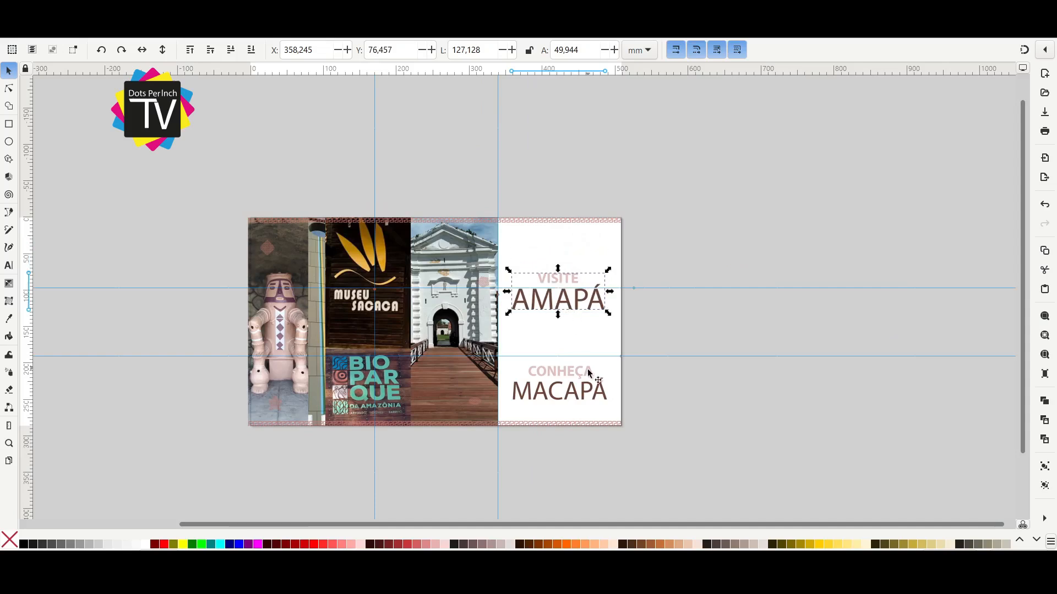
drag(598, 396, 592, 366)
click(648, 330)
scroll(648, 330, up, 1)
drag(649, 330, 758, 328)
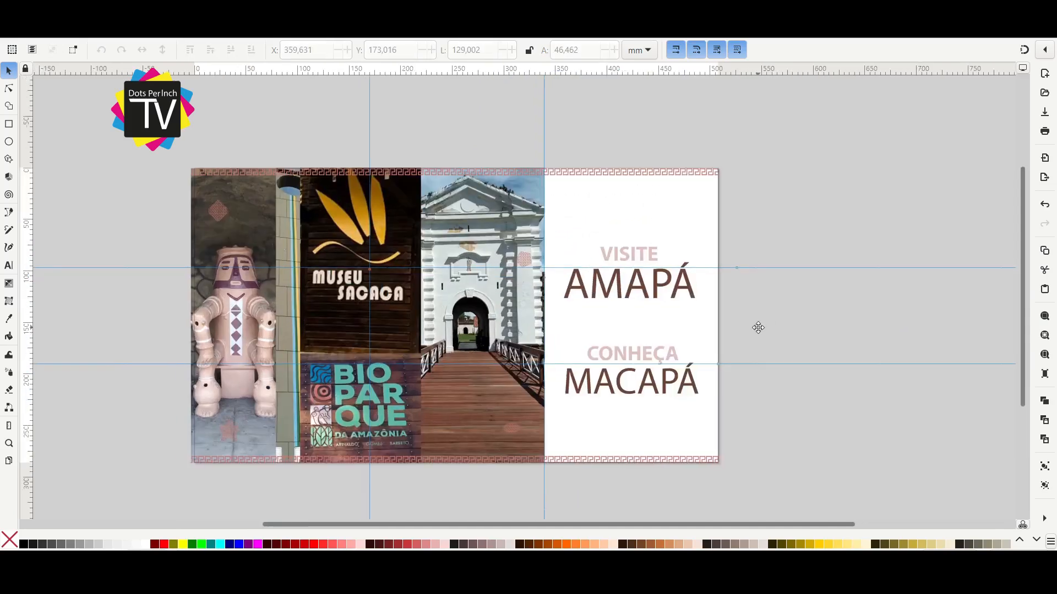
Select all objects of the layout and open the export settings.
drag(129, 144, 774, 484)
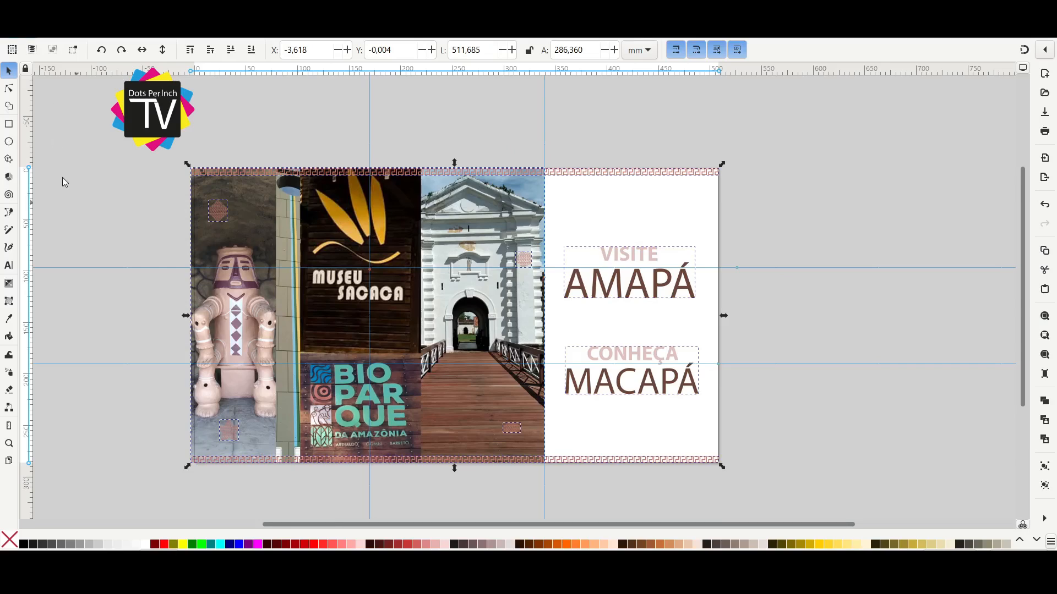
key(ctrl+shift+e)
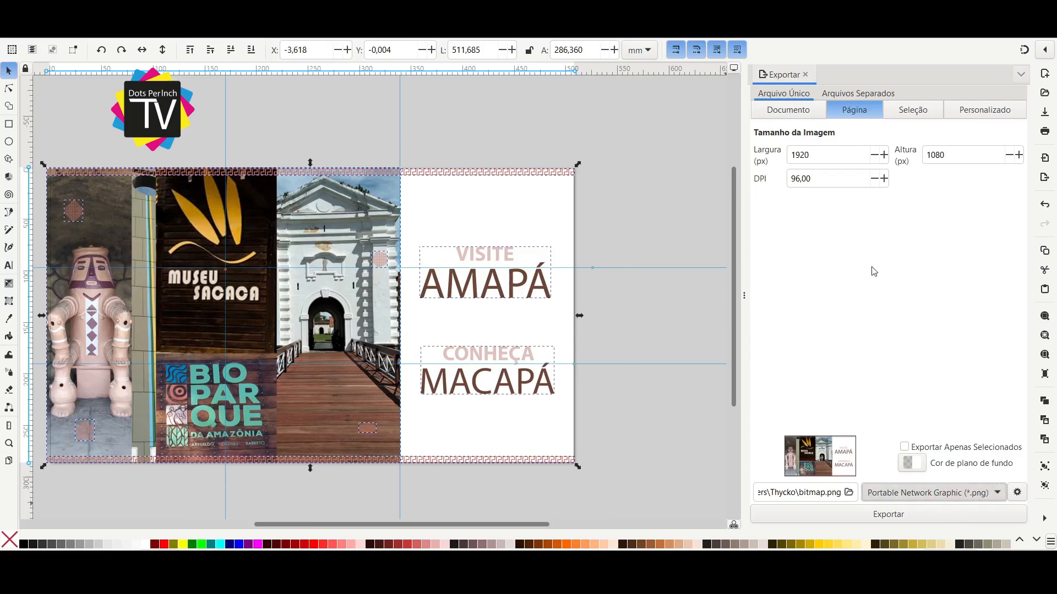
Compare the image sizes offered by the selection, page and document export areas against the layout.
click(911, 112)
drag(408, 276, 443, 273)
click(841, 114)
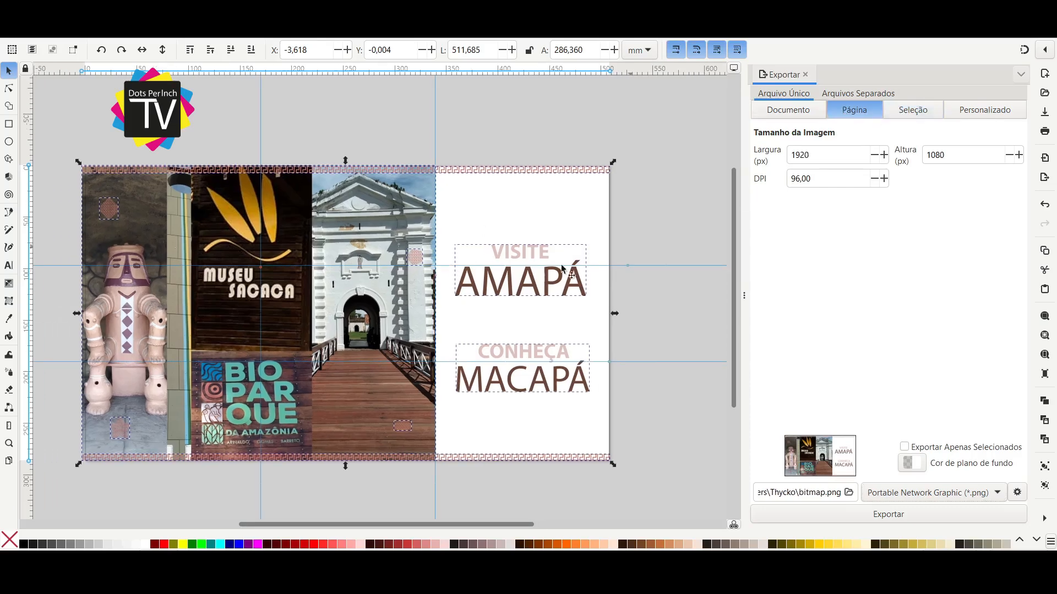
key(minus)
key(minus)
key(minus)
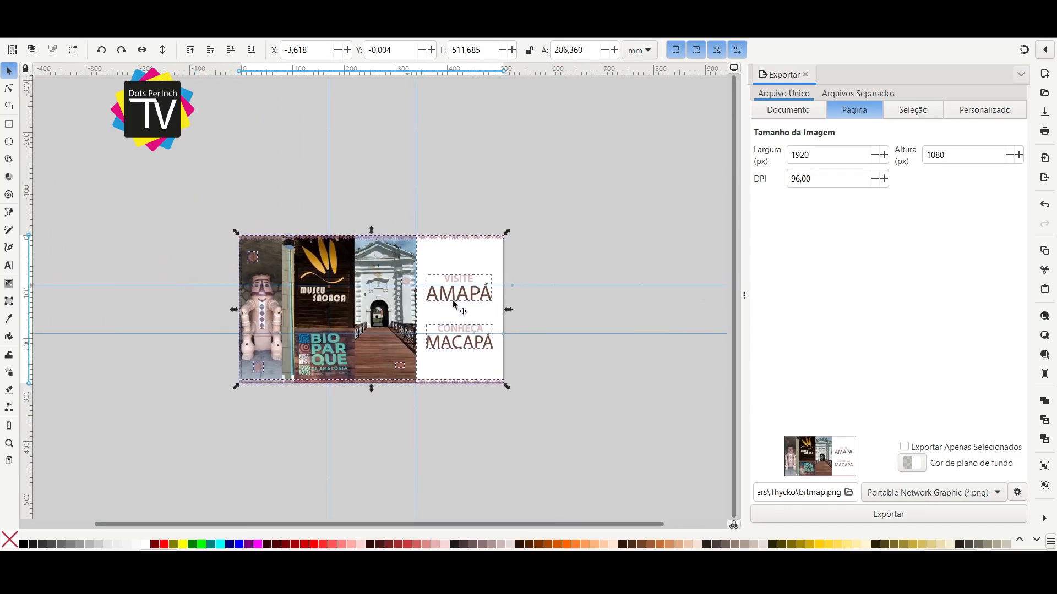
click(809, 114)
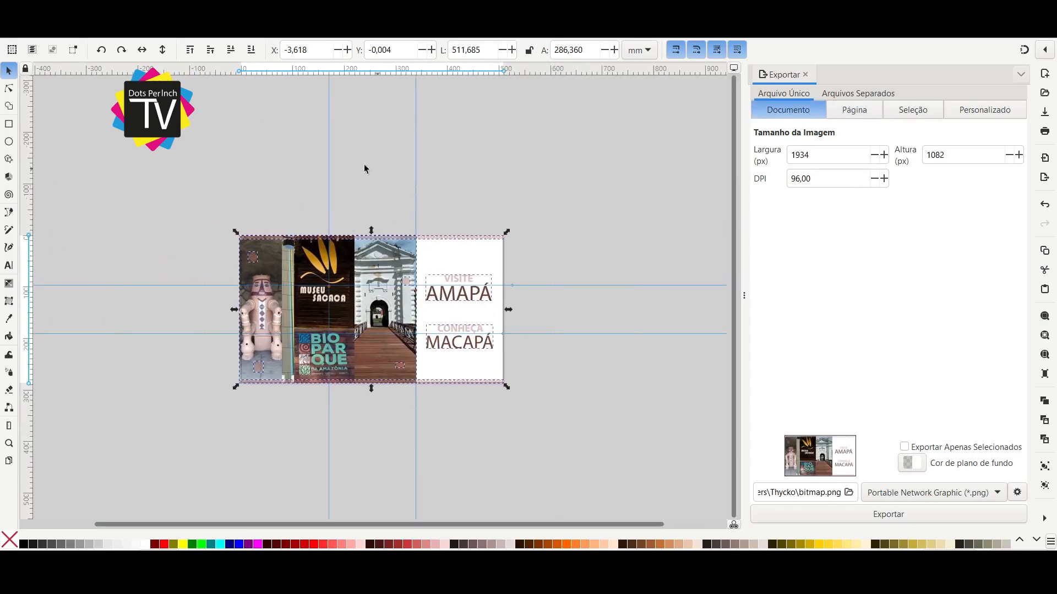
key(minus)
key(plus)
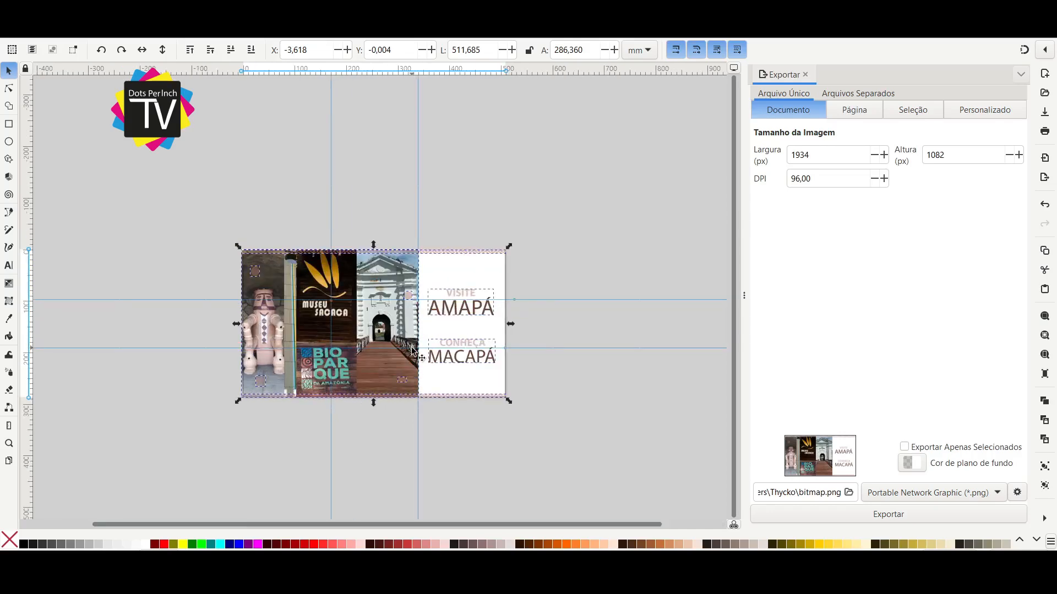
key(plus)
Set the export area to the selection and name the PNG file Amapa.
click(920, 109)
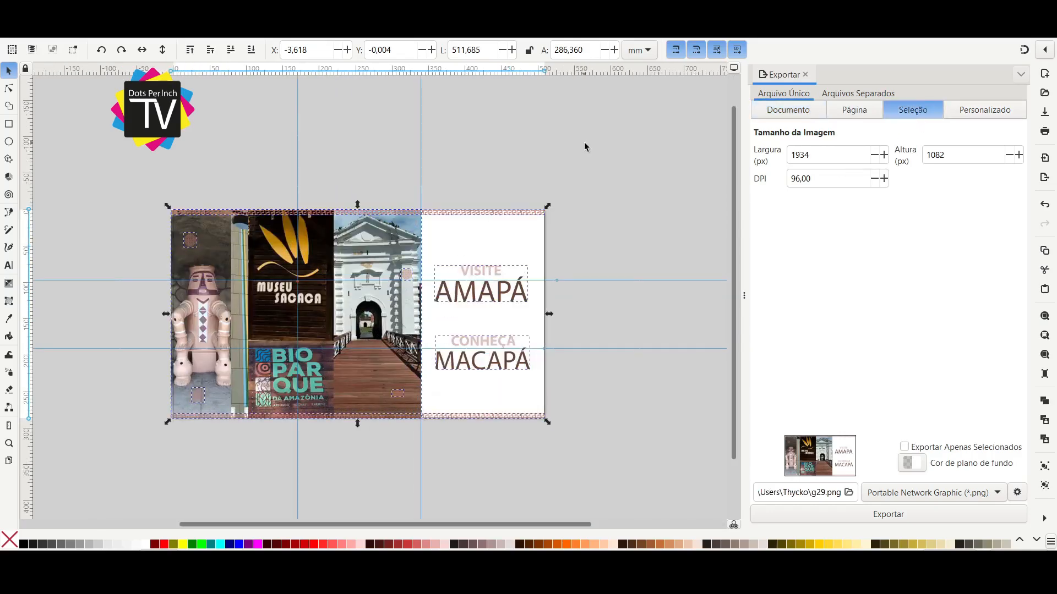
click(825, 493)
key(shift+Left)
text(Amapa)
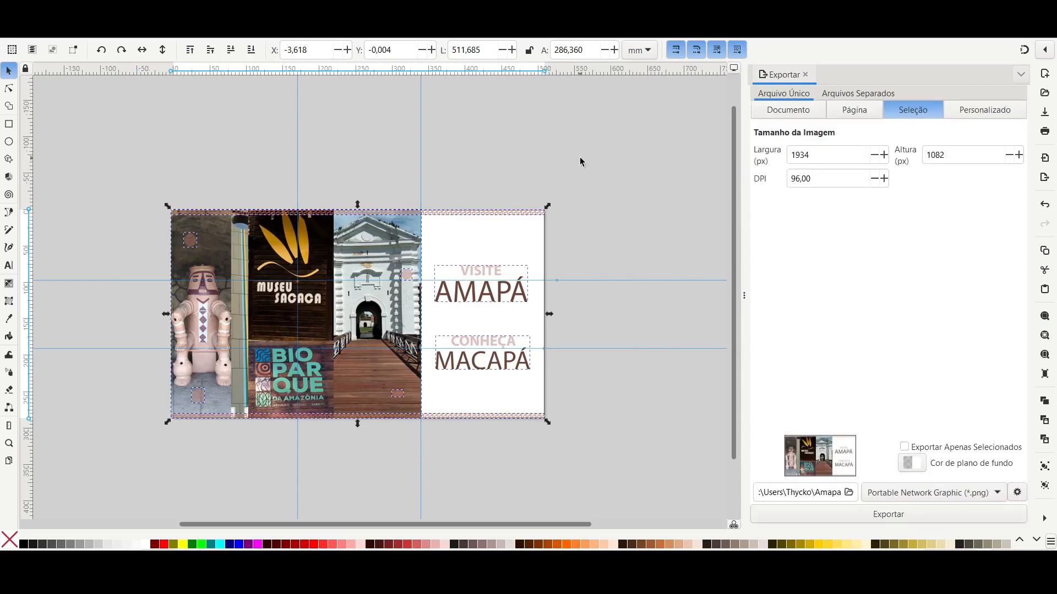